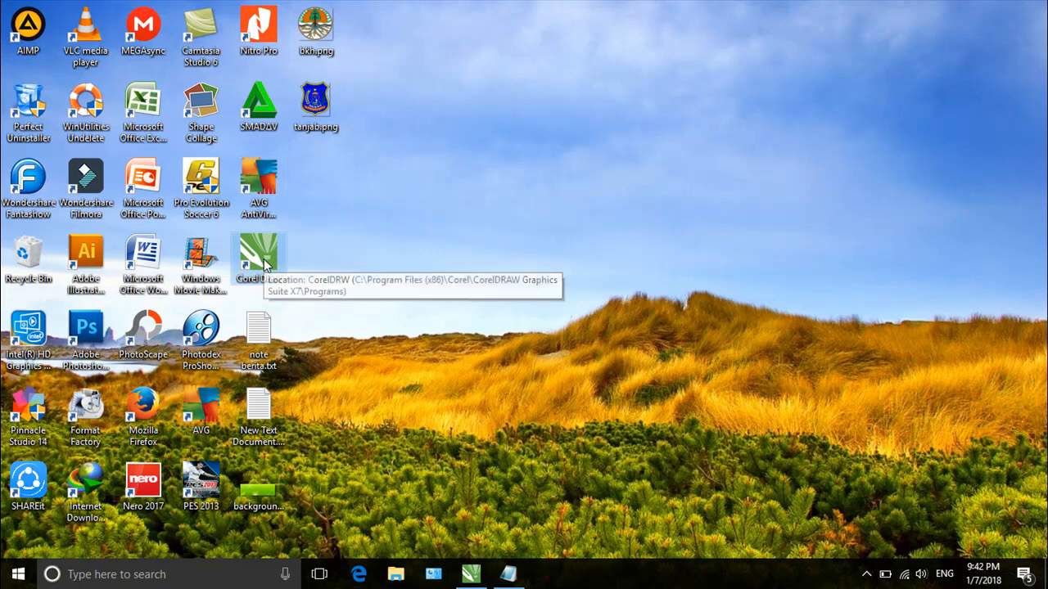
Switch to CorelDRAW and start a new document, choosing a 96 dpi rendering resolution and centimeters as the unit.
click(470, 574)
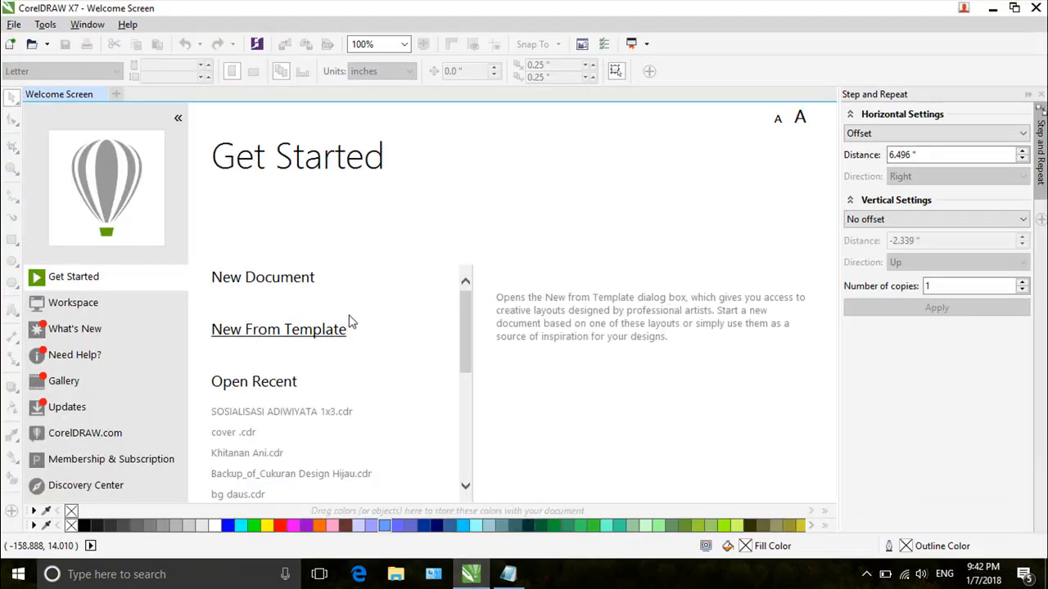
click(288, 285)
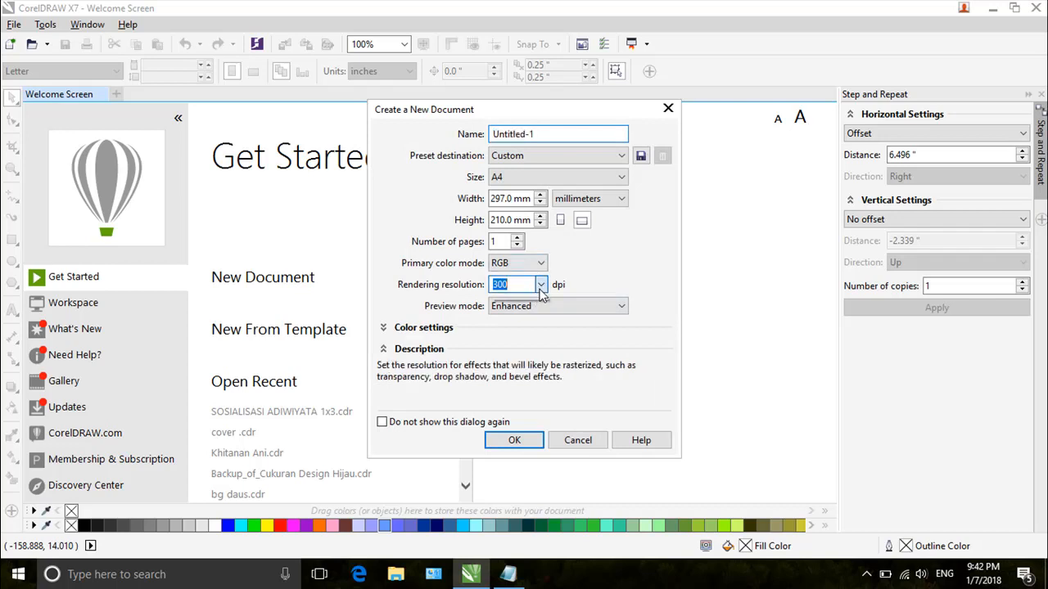
click(540, 285)
click(498, 346)
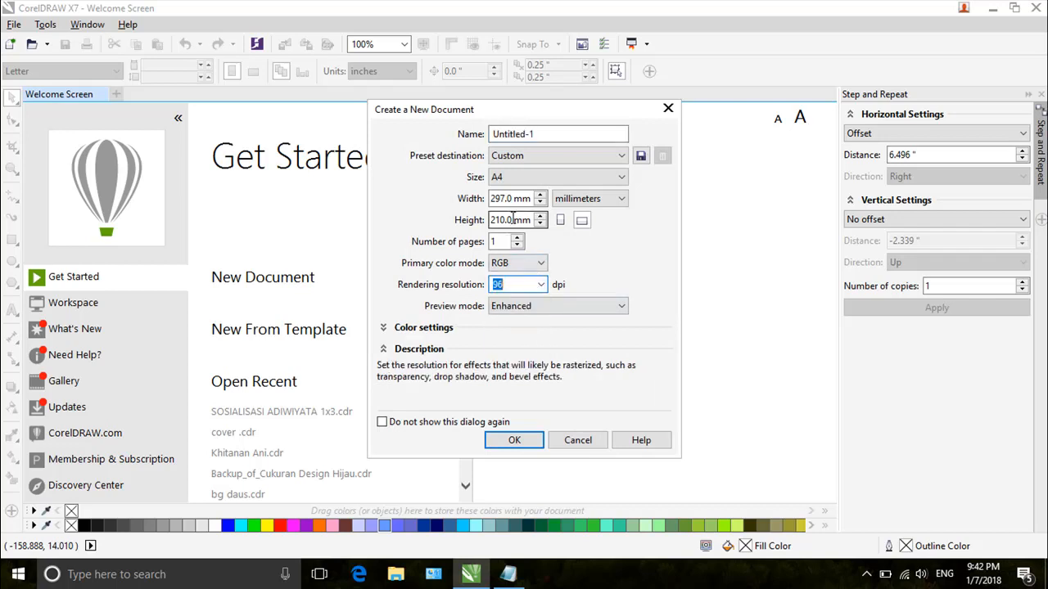
click(586, 199)
click(578, 329)
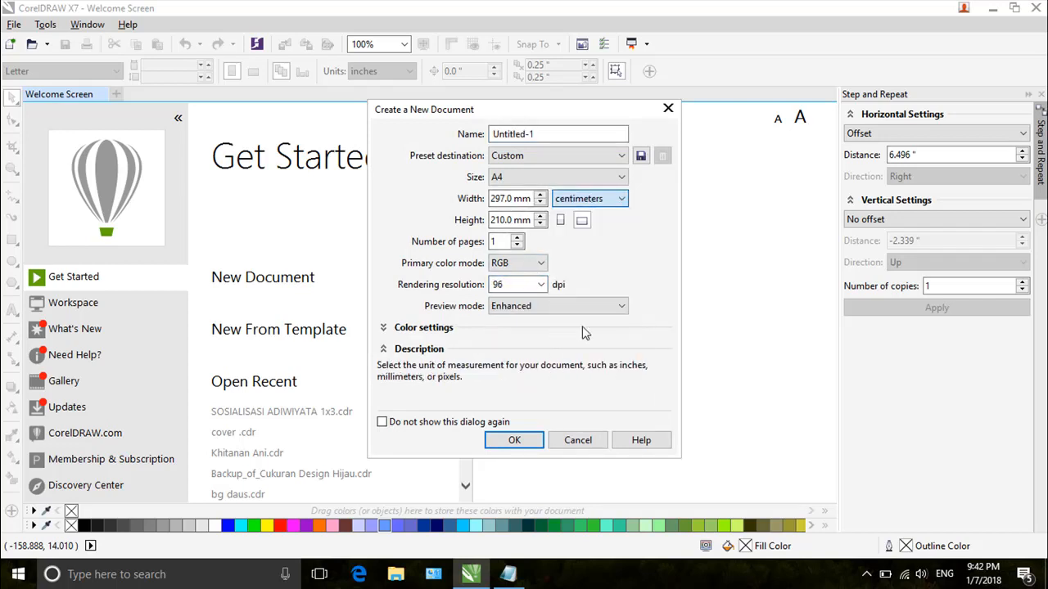
Set the page to 300 cm wide and 100 cm high and create the document.
drag(522, 198, 452, 201)
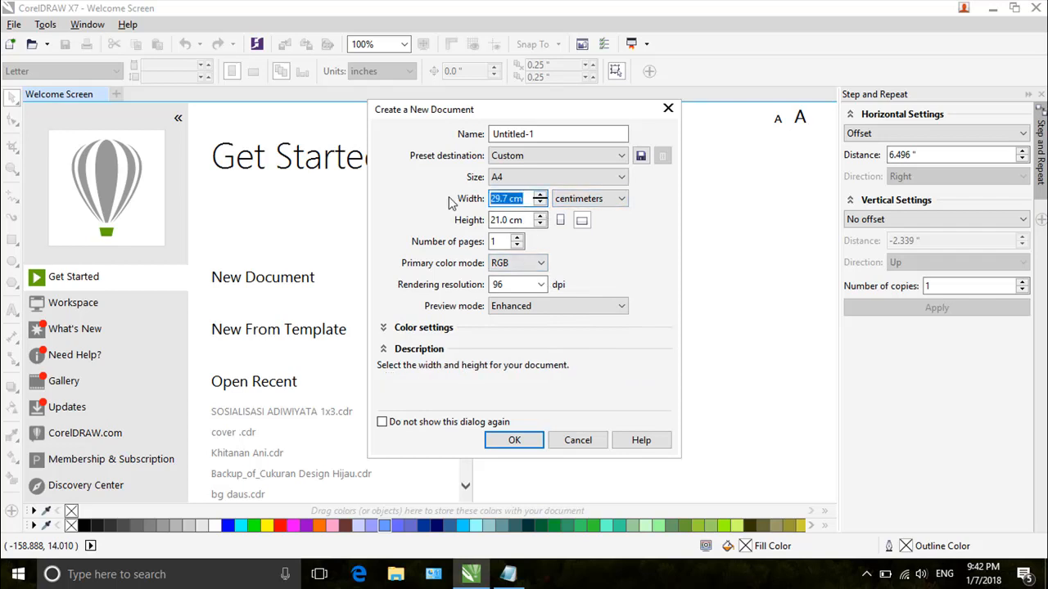
text(300)
key(Tab)
key(Tab)
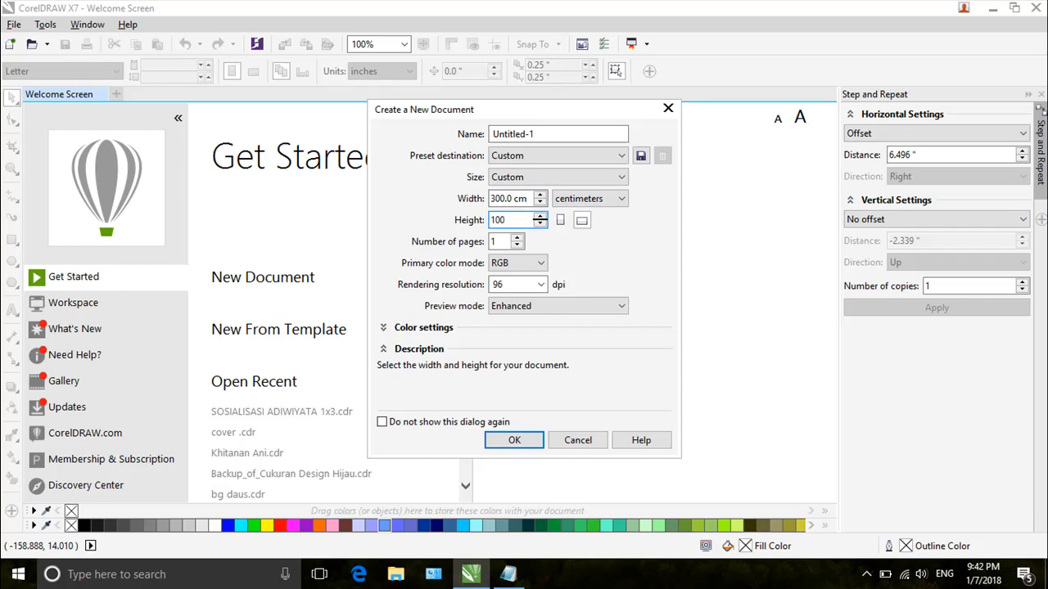
click(511, 198)
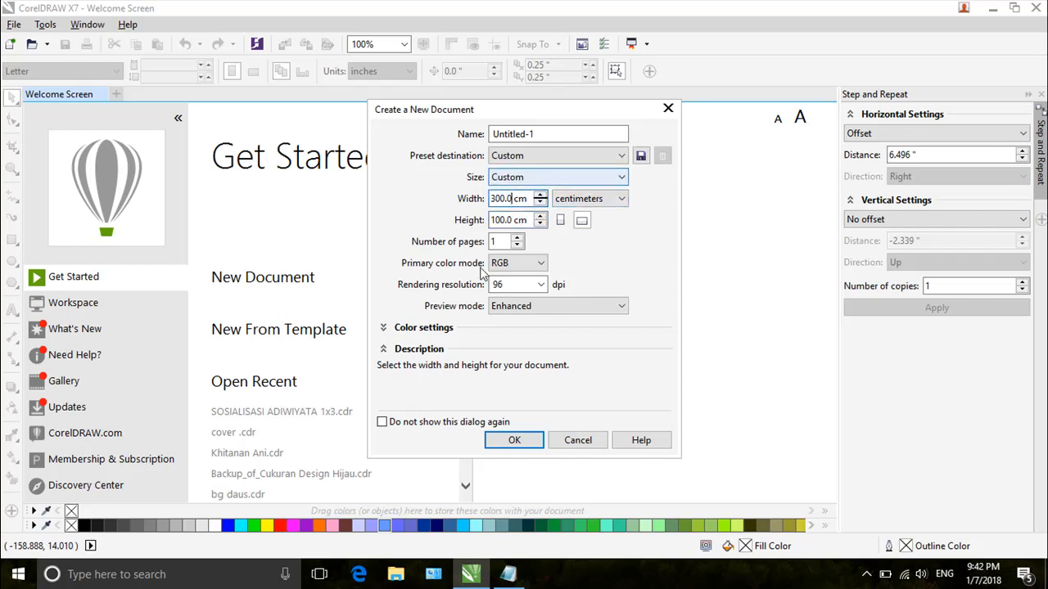
click(514, 441)
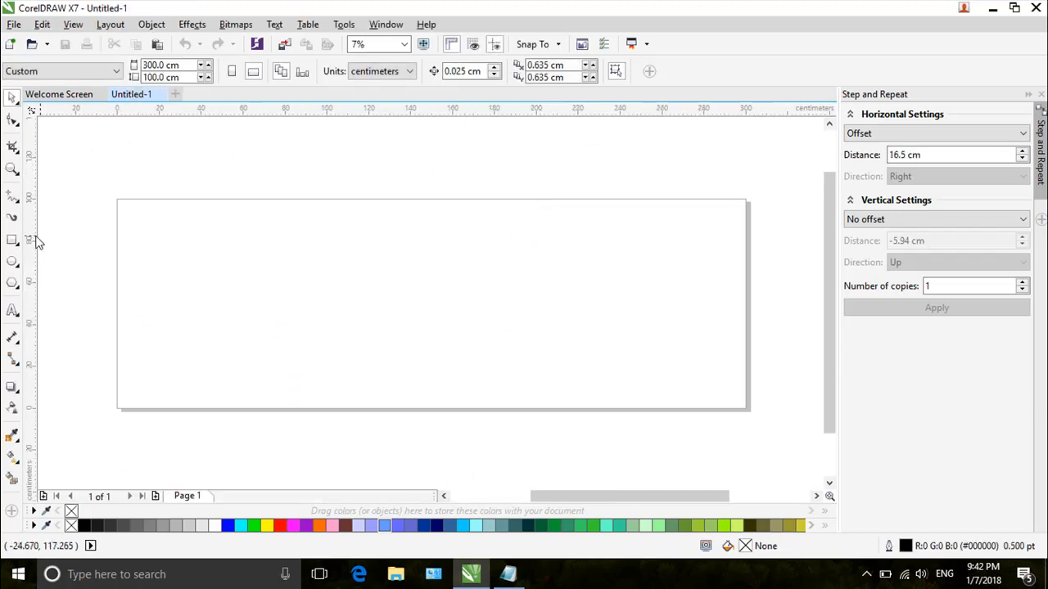
Draw a rectangle, size it to 300 by 100 cm, and centre it on the page.
drag(162, 247, 199, 292)
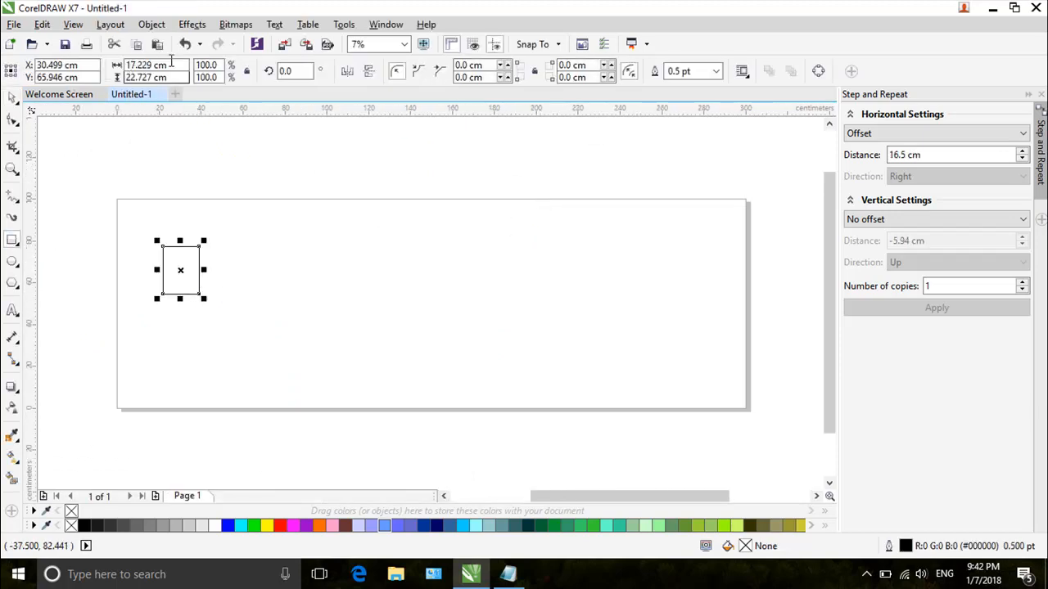
click(146, 64)
text(300)
key(Tab)
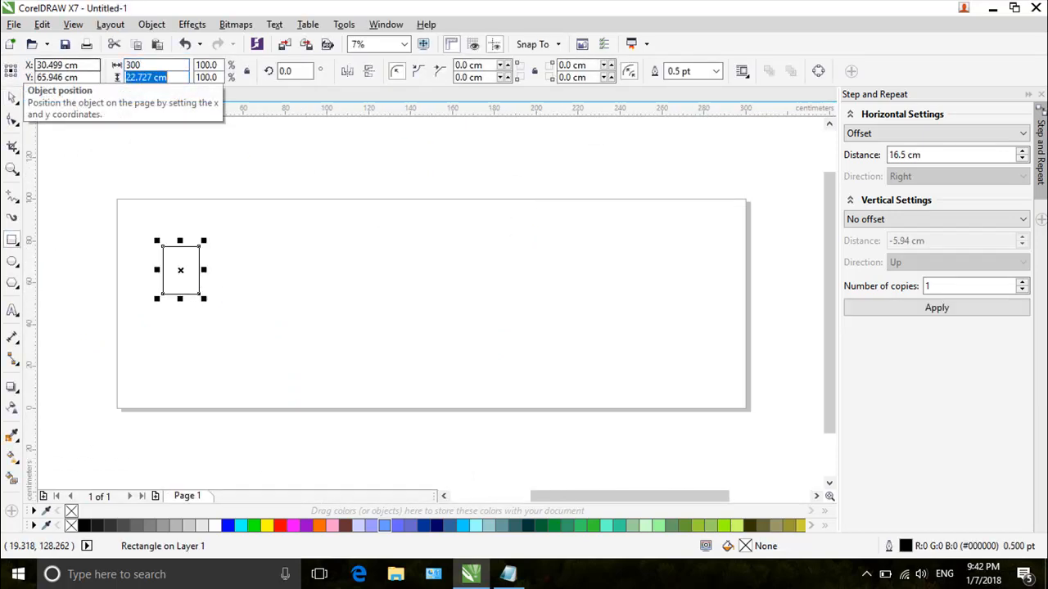
text(100)
key(Return)
key(p)
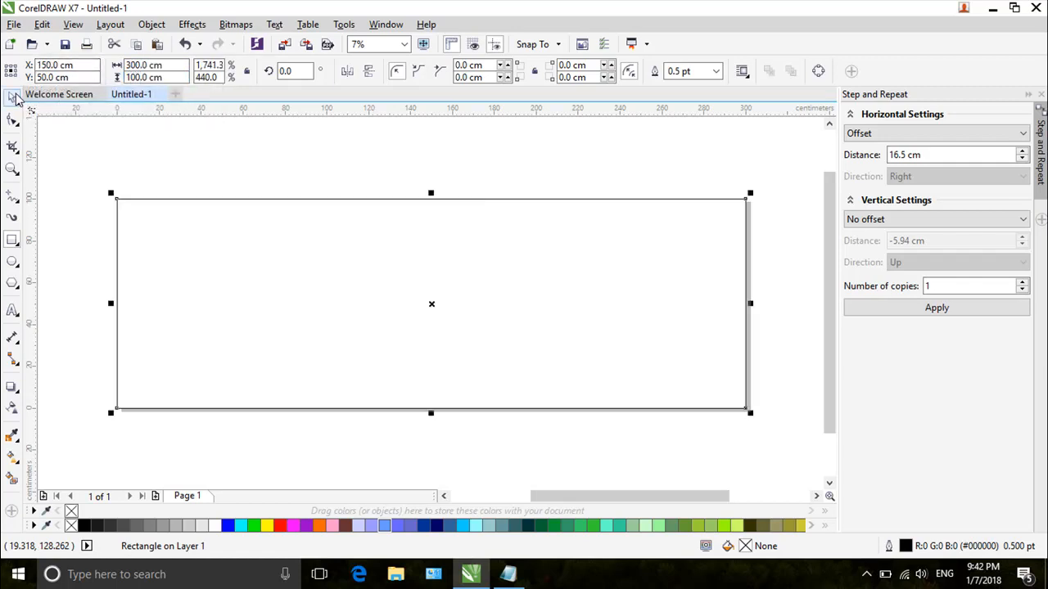
drag(177, 284, 175, 261)
key(p)
click(157, 180)
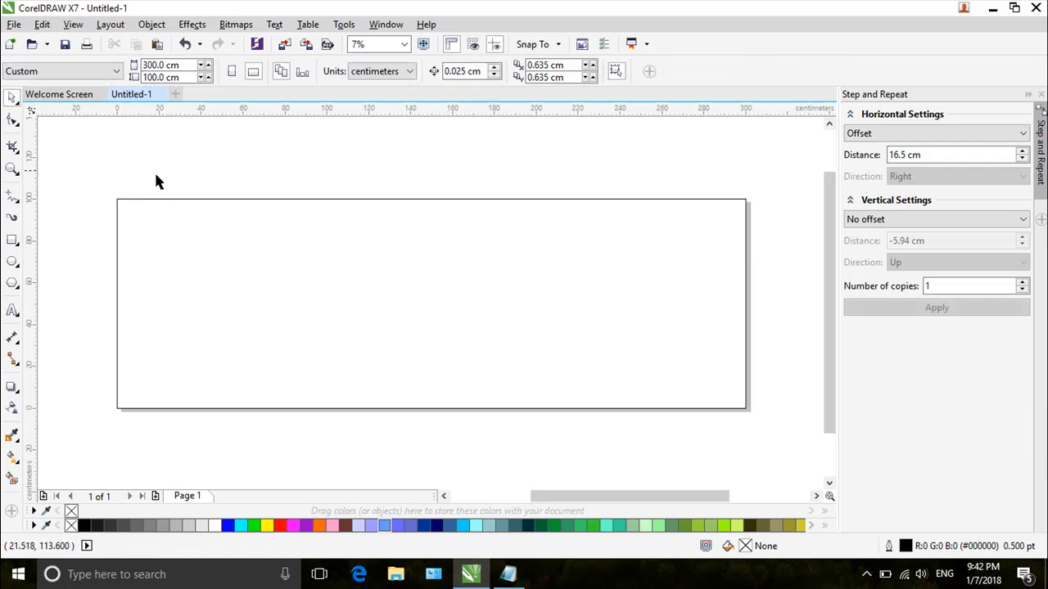
click(12, 310)
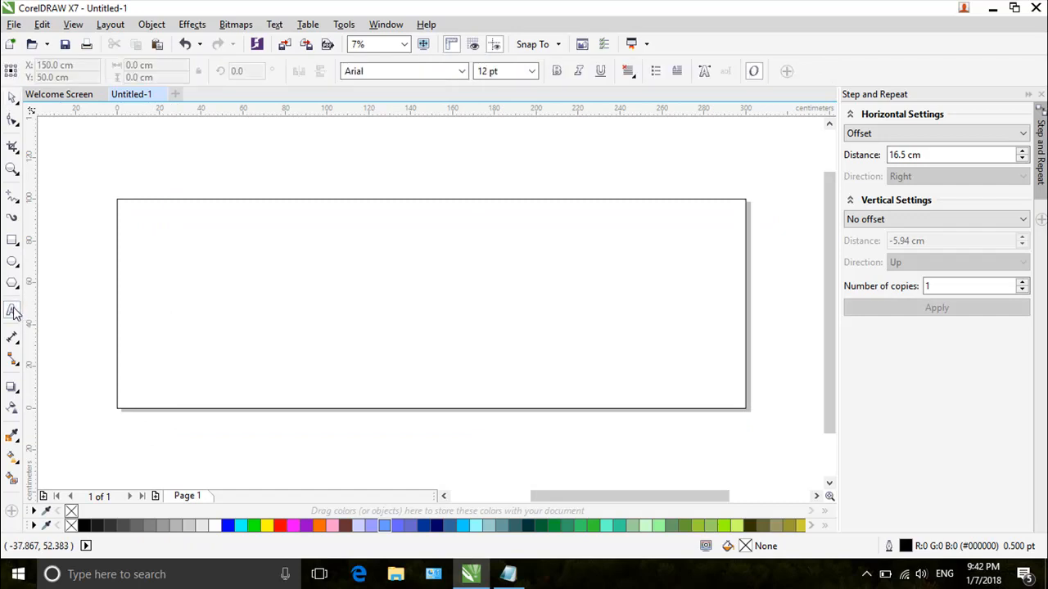
click(227, 162)
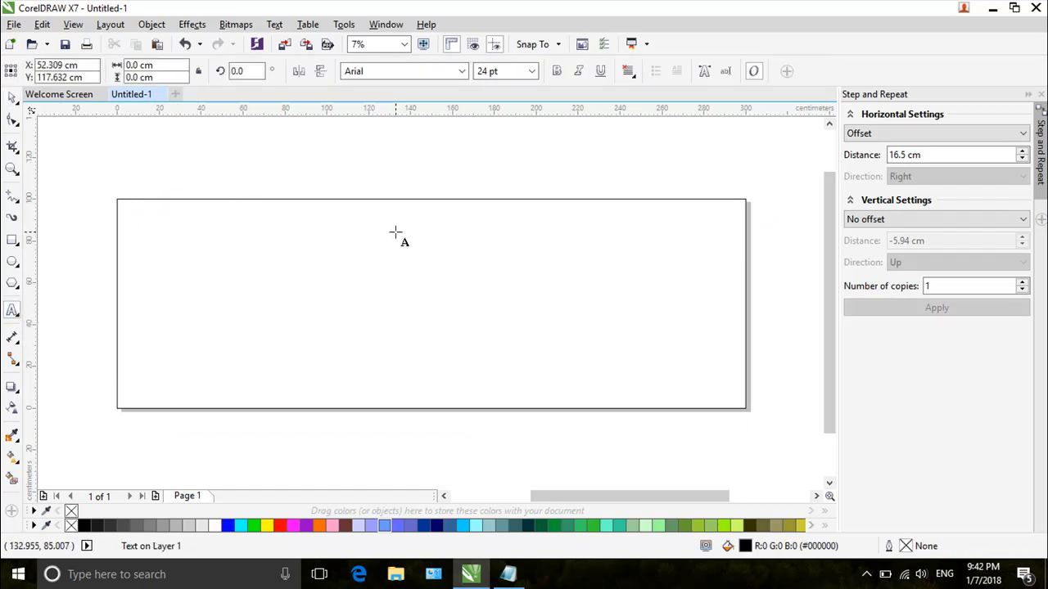
text(s)
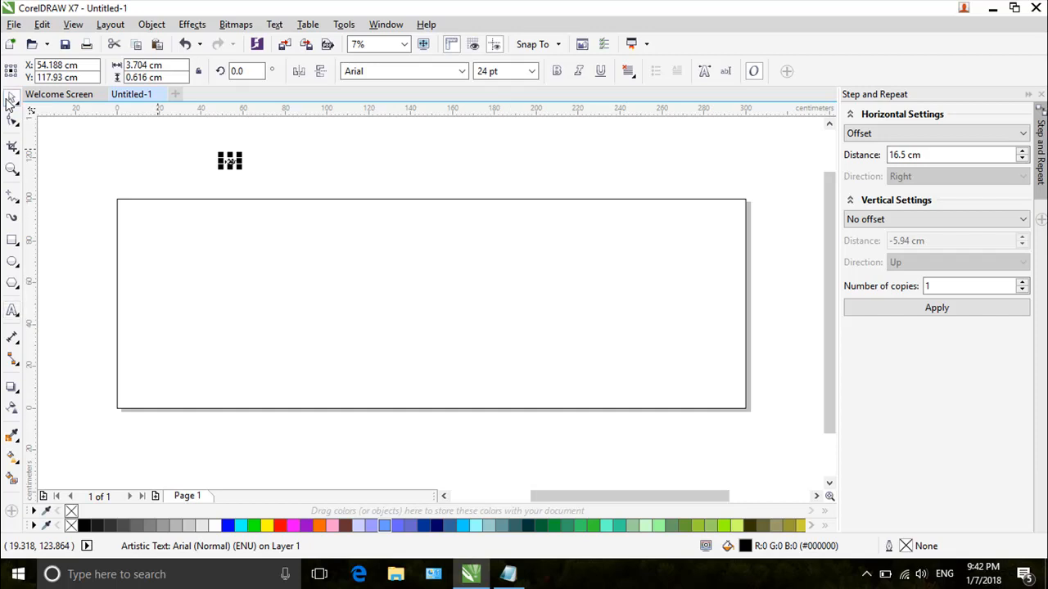
key(Escape)
Draw a 300 cm wide rectangle along the page's lower edge and reduce its height to about 17.6 cm.
click(13, 240)
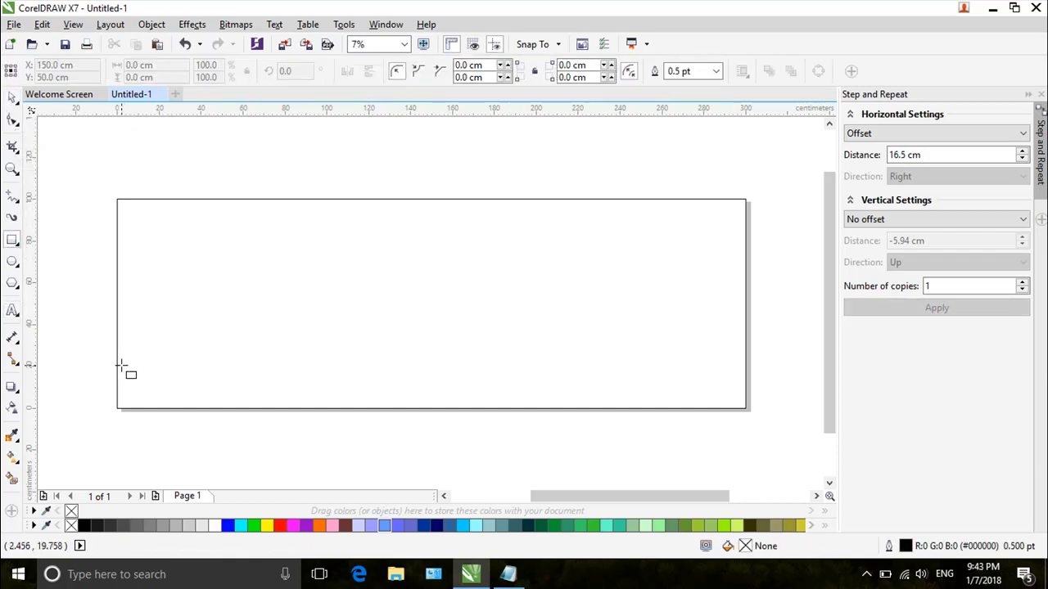
drag(121, 365, 745, 411)
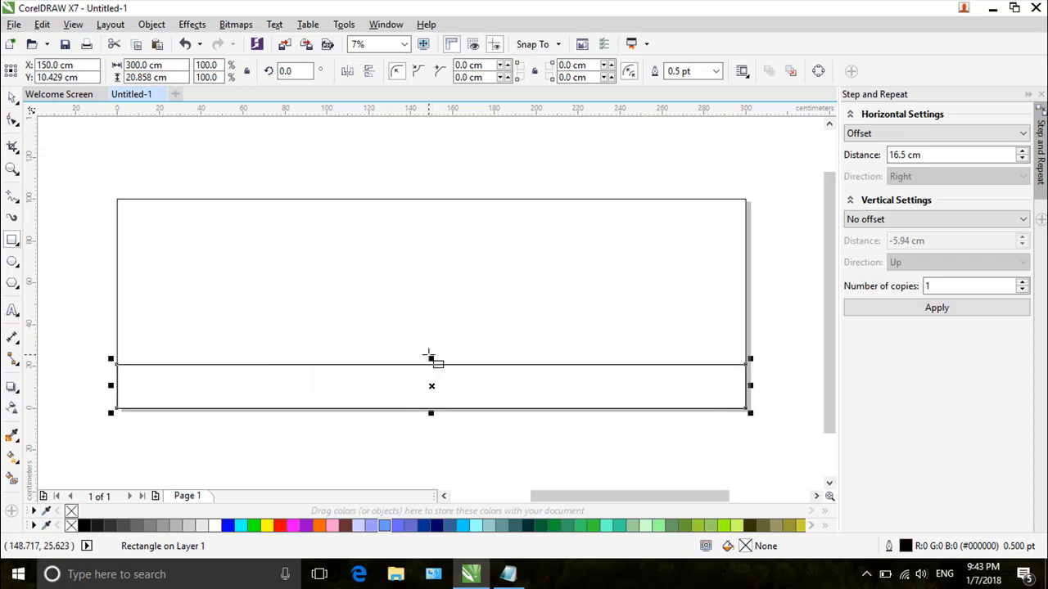
drag(431, 358, 432, 366)
Convert the lower rectangle to curves and bend its upper edge into a wave, high at the left and dipping right of centre.
click(12, 119)
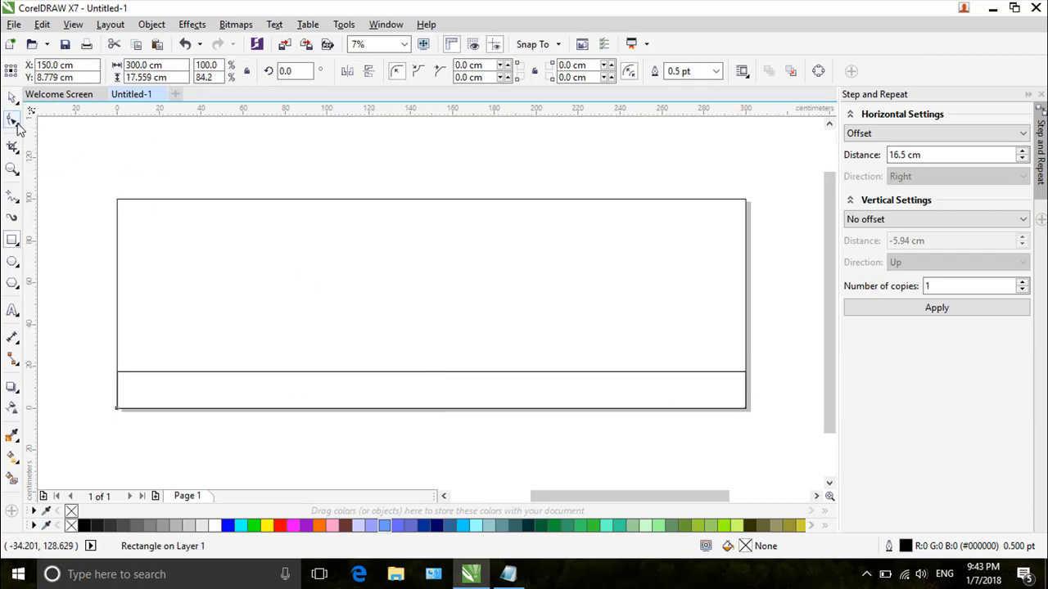
click(818, 72)
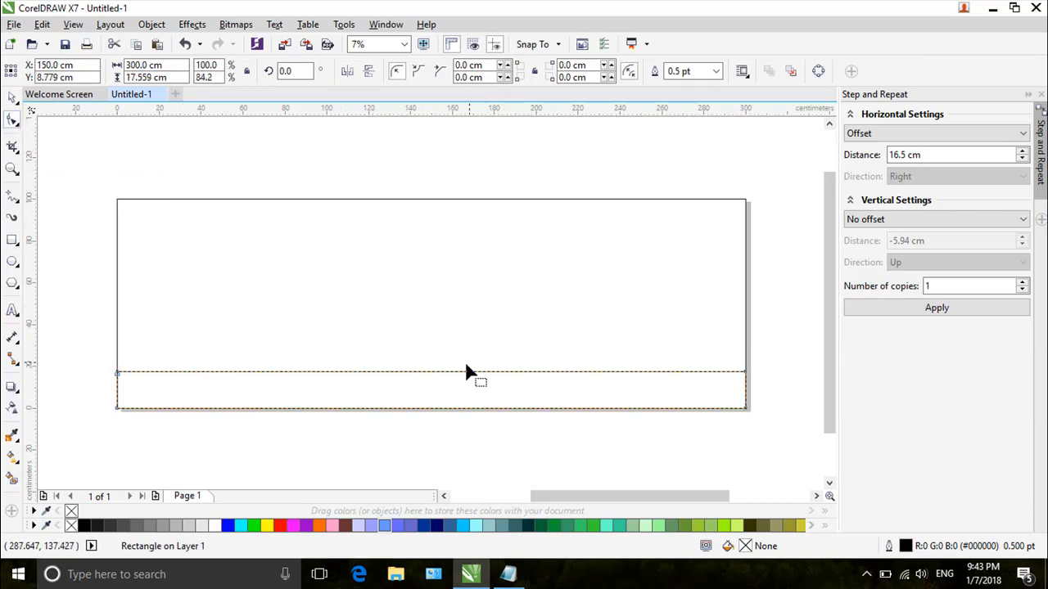
click(411, 372)
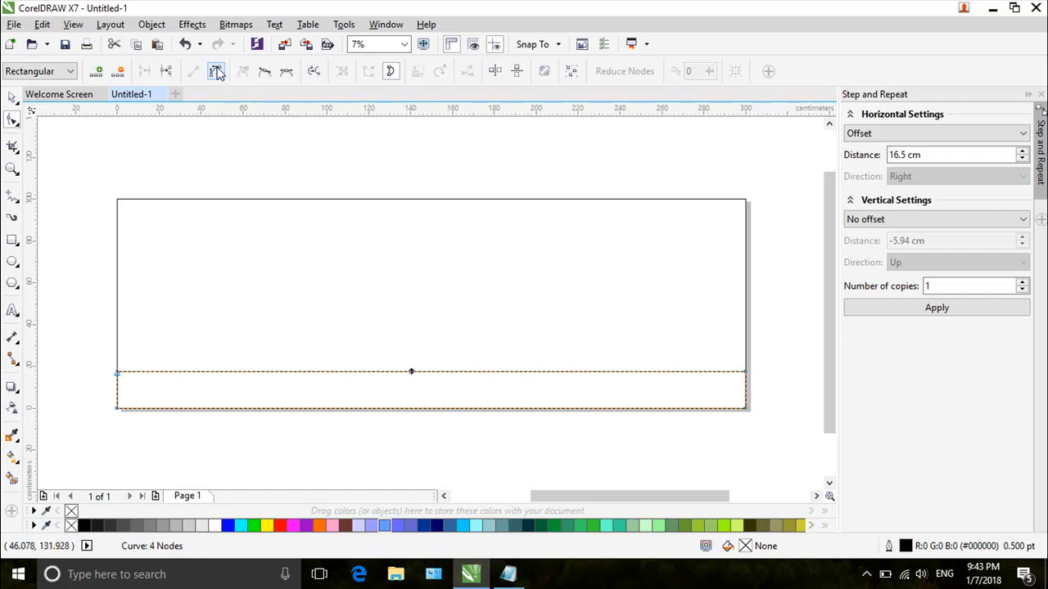
click(217, 71)
drag(538, 374, 374, 434)
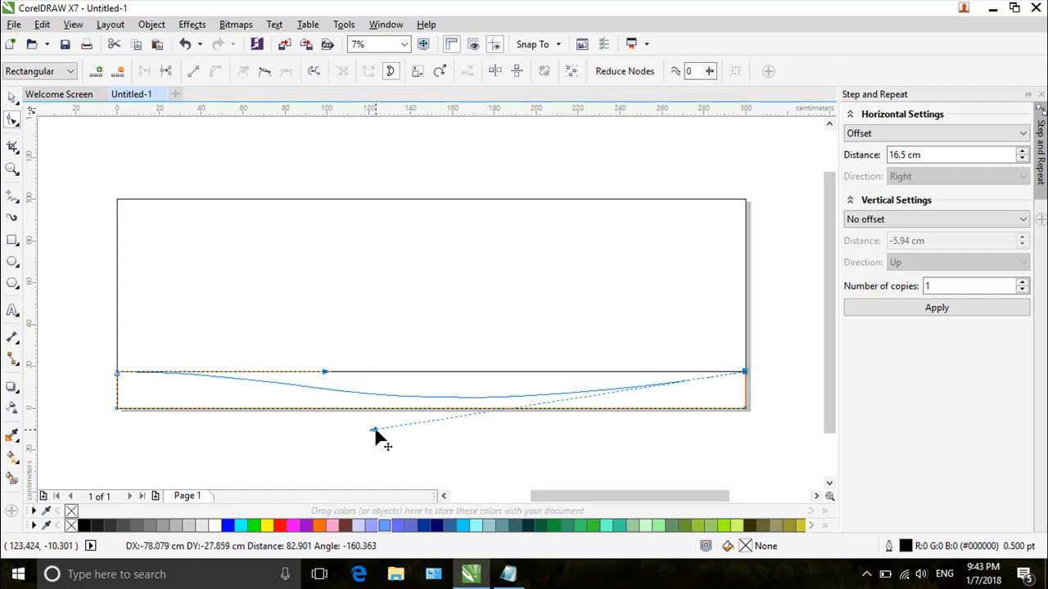
drag(325, 372, 342, 352)
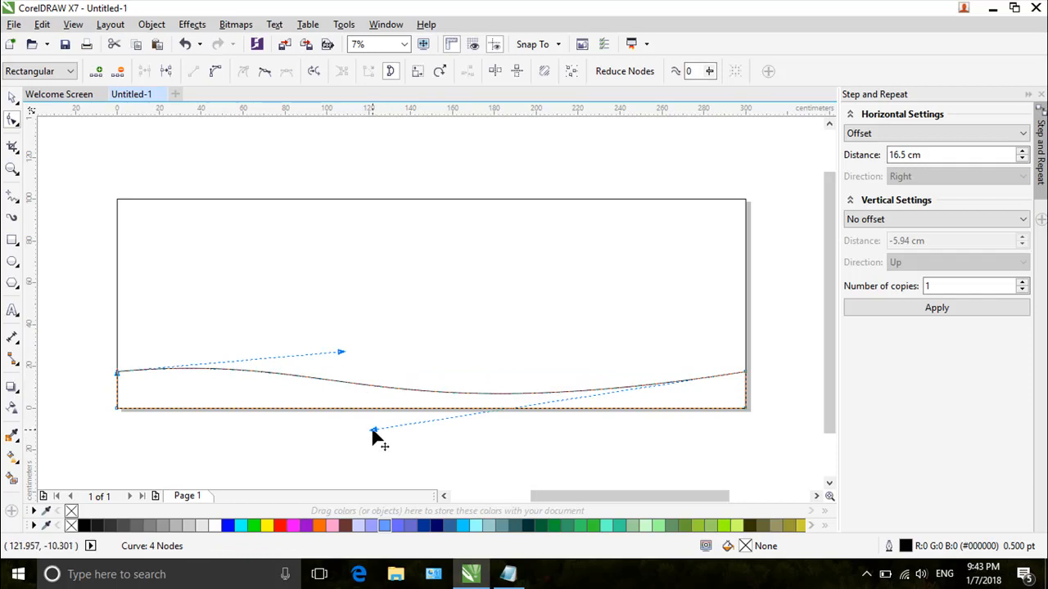
drag(372, 431, 348, 439)
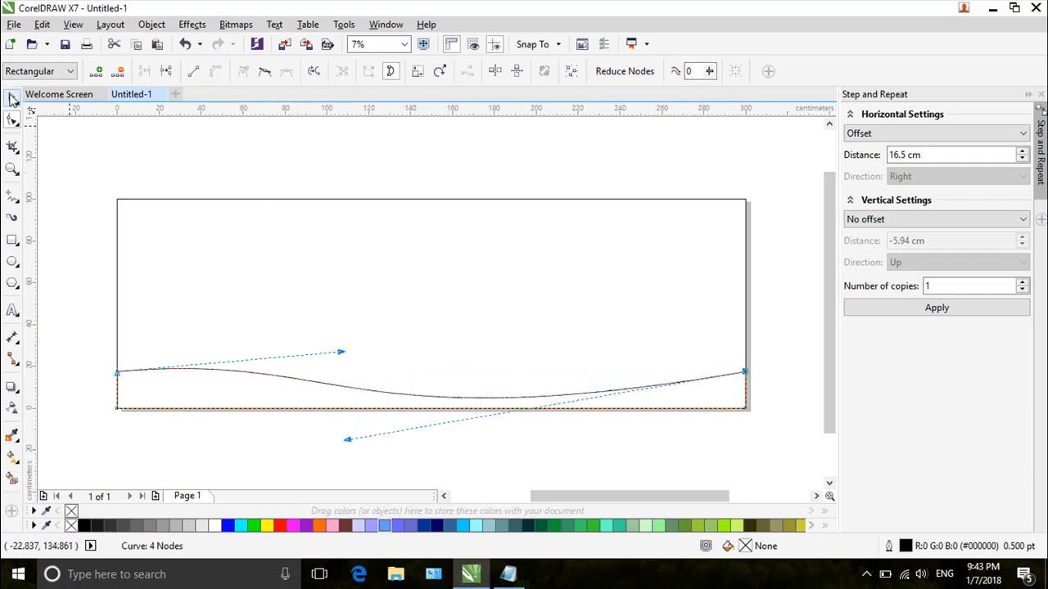
click(13, 99)
click(204, 187)
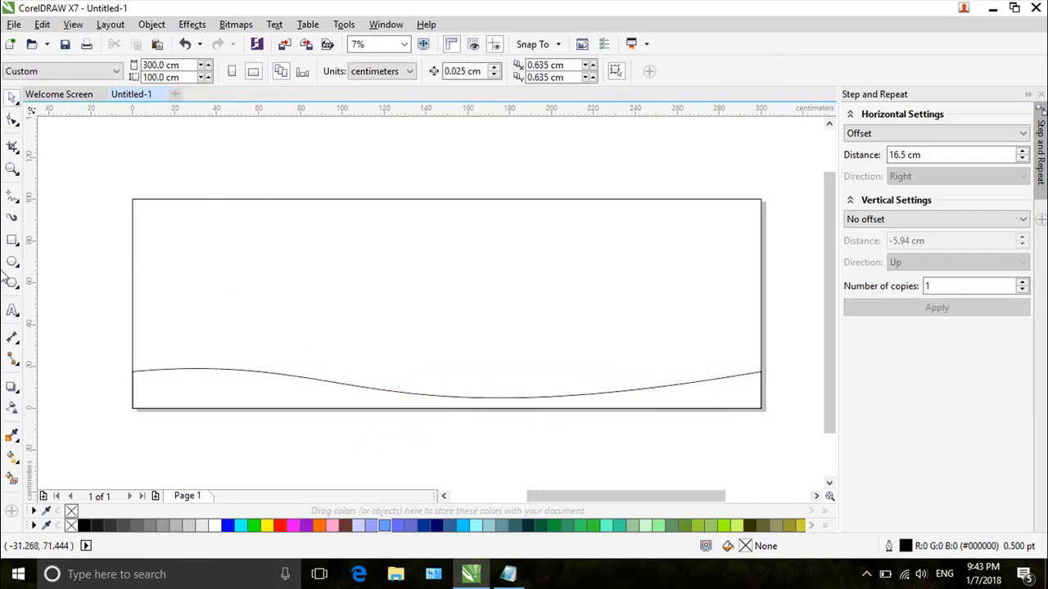
Add the text "Selamat Datang", enlarge it to about 120 cm wide, and set its font to Magnolia Script.
click(82, 278)
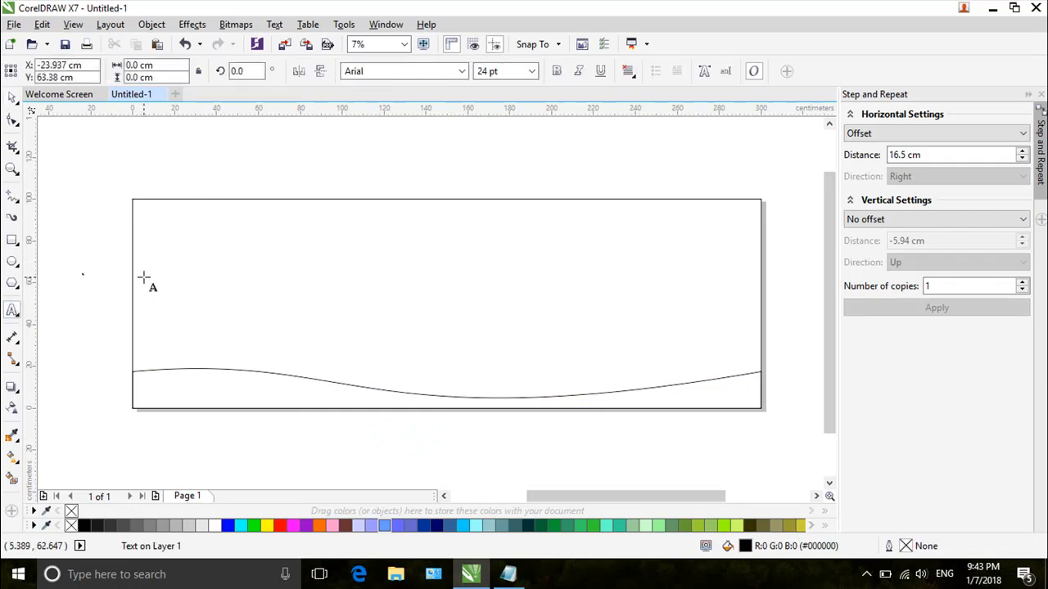
click(244, 198)
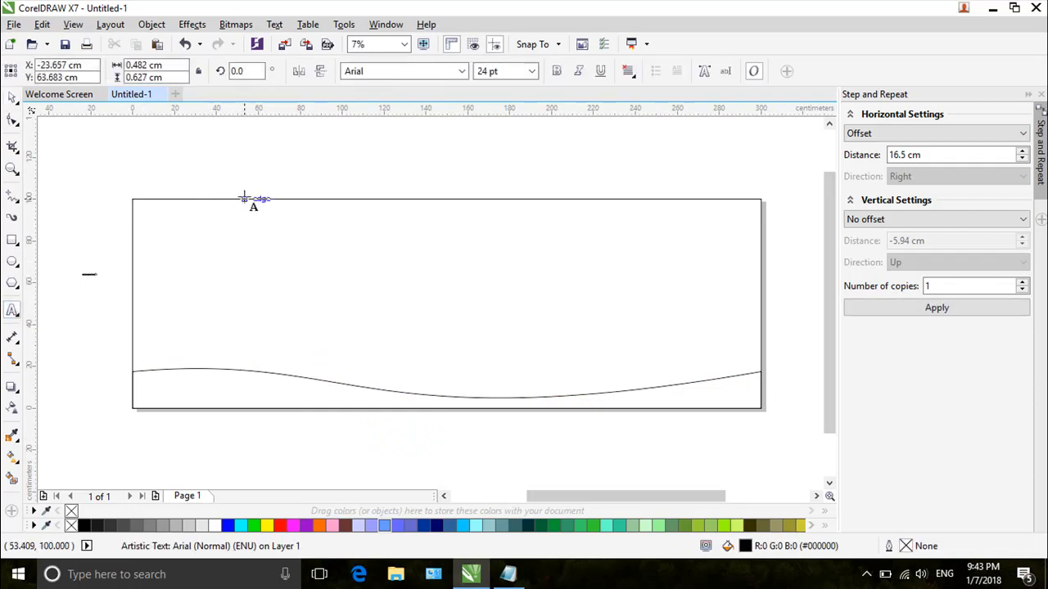
click(12, 100)
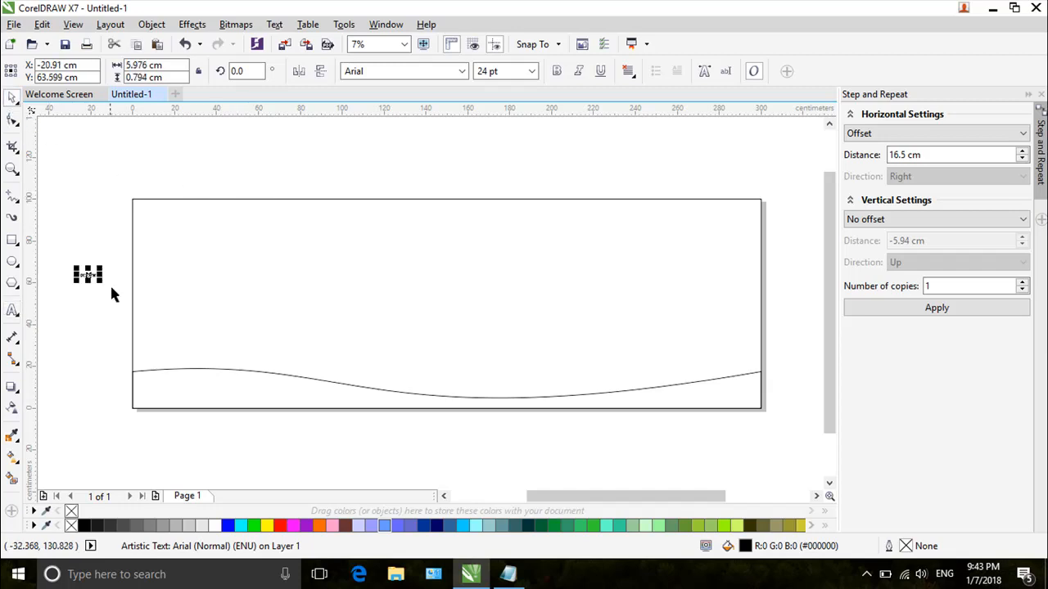
drag(100, 281, 317, 294)
click(377, 71)
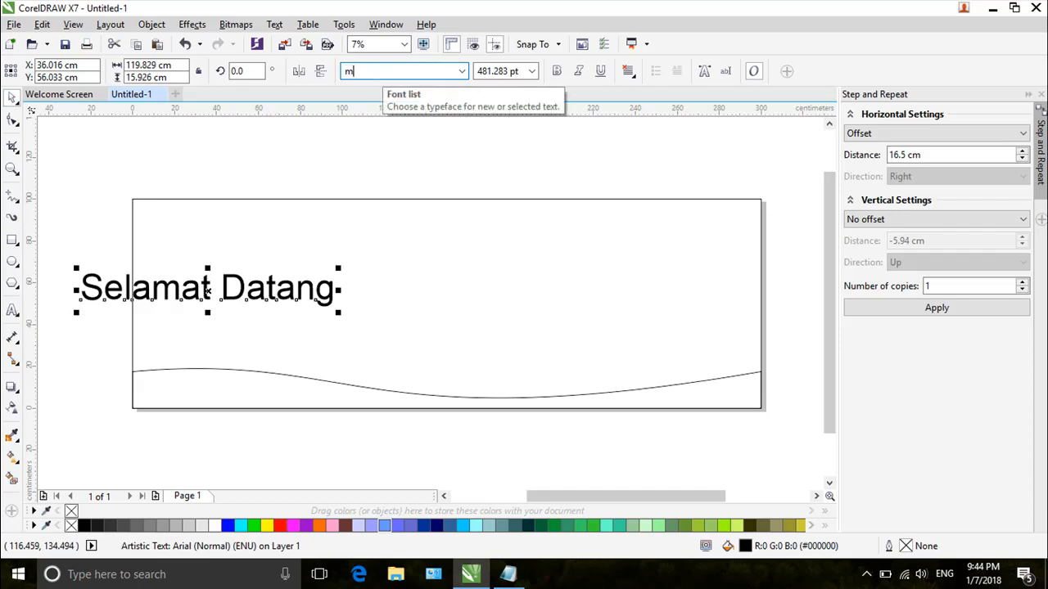
key(Return)
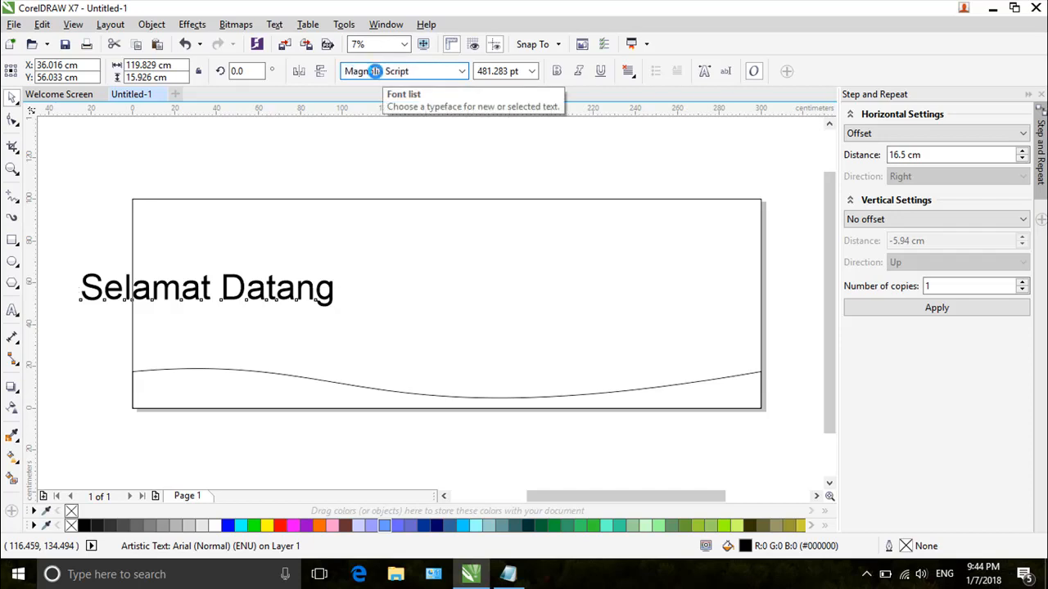
Centre the "Selamat Datang" heading horizontally on the page rectangle, move it up near the upper edge, and enlarge it slightly.
shift+click(411, 227)
key(c)
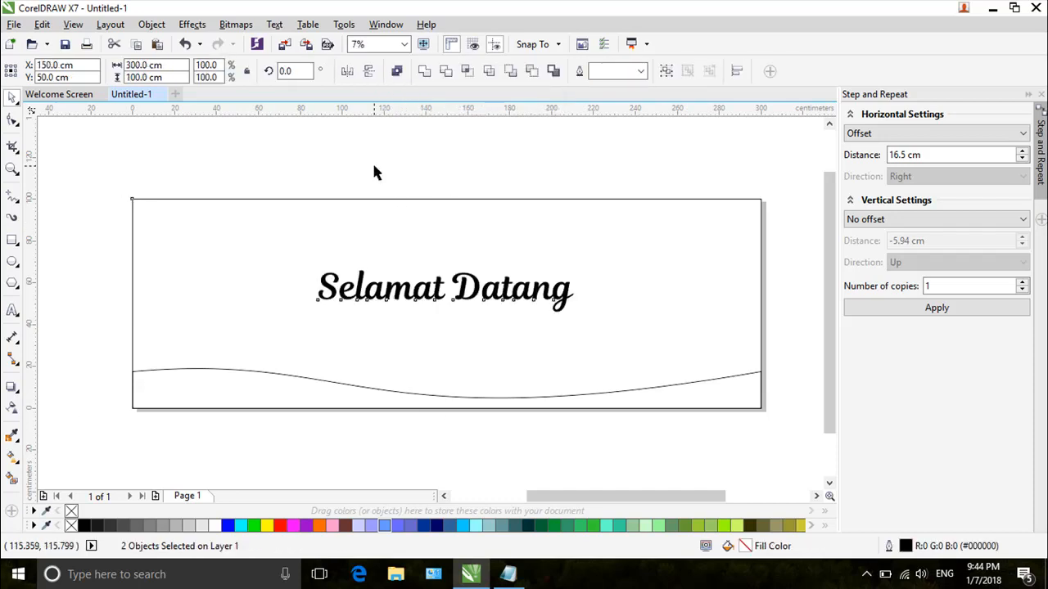
click(498, 305)
drag(498, 304, 502, 247)
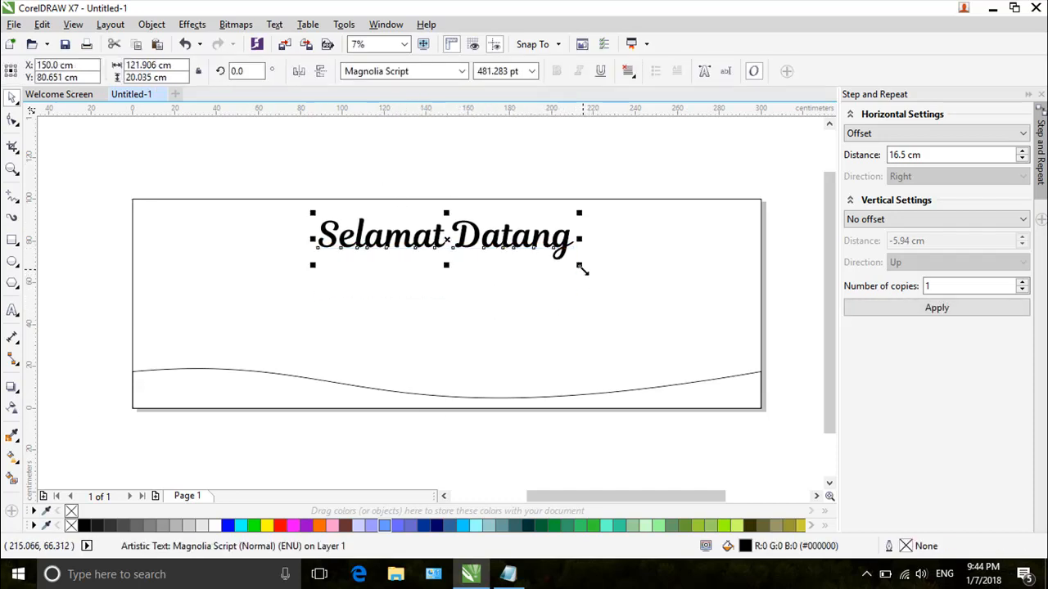
click(293, 329)
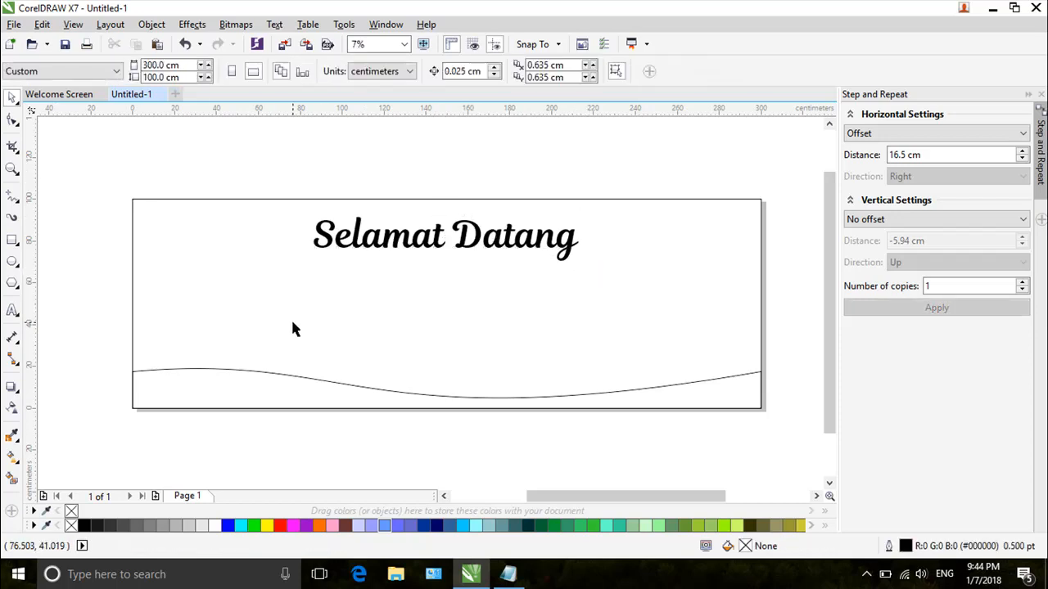
Copy the three-line event title from the open Notepad document and paste it into CorelDRAW as artistic text beside the banner's left edge.
click(508, 573)
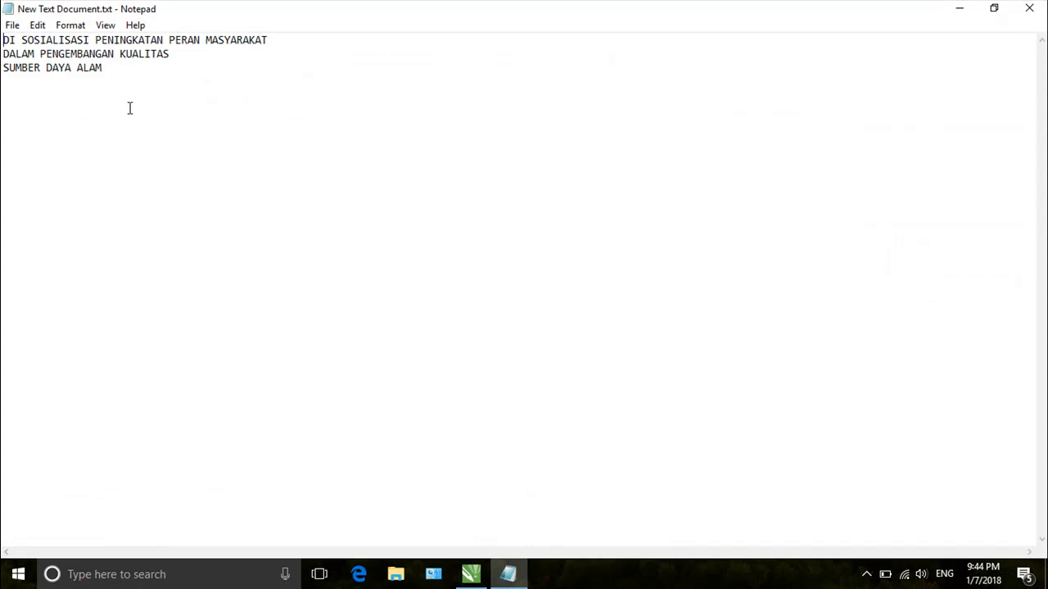
key(ctrl+a)
click(961, 8)
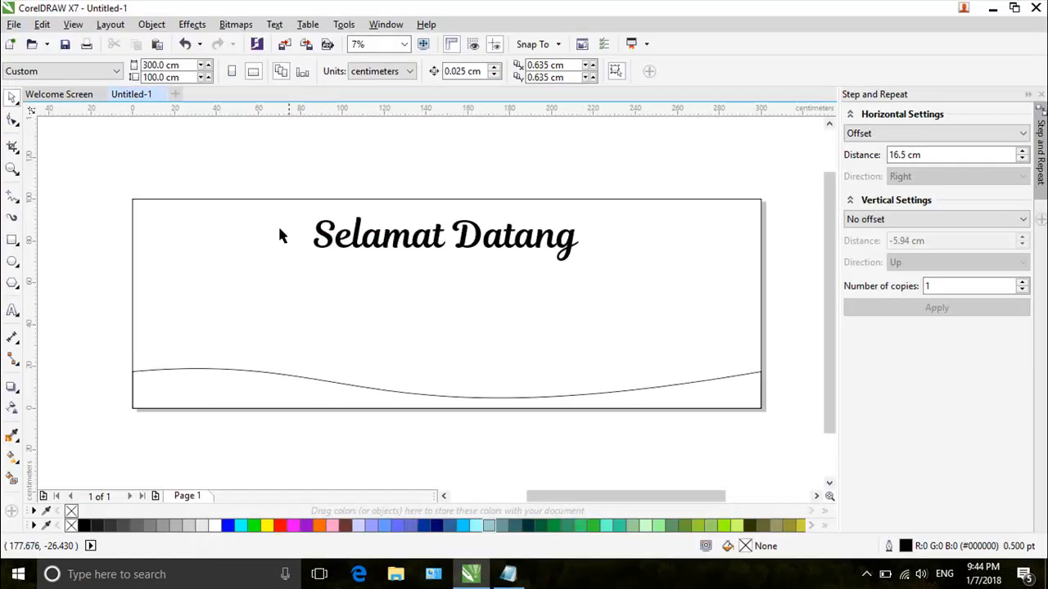
click(13, 311)
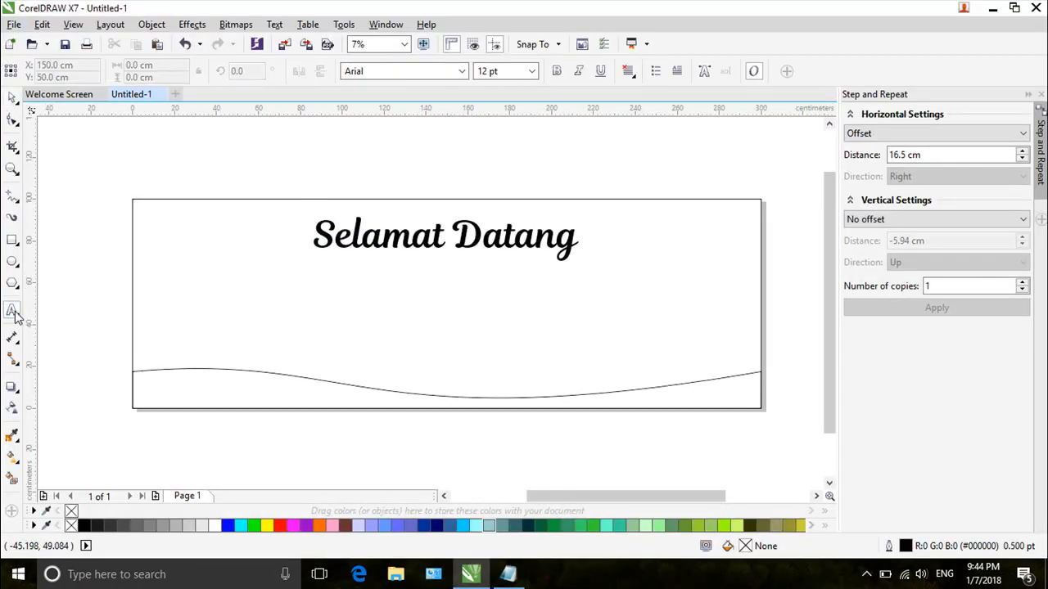
click(56, 295)
key(ctrl+v)
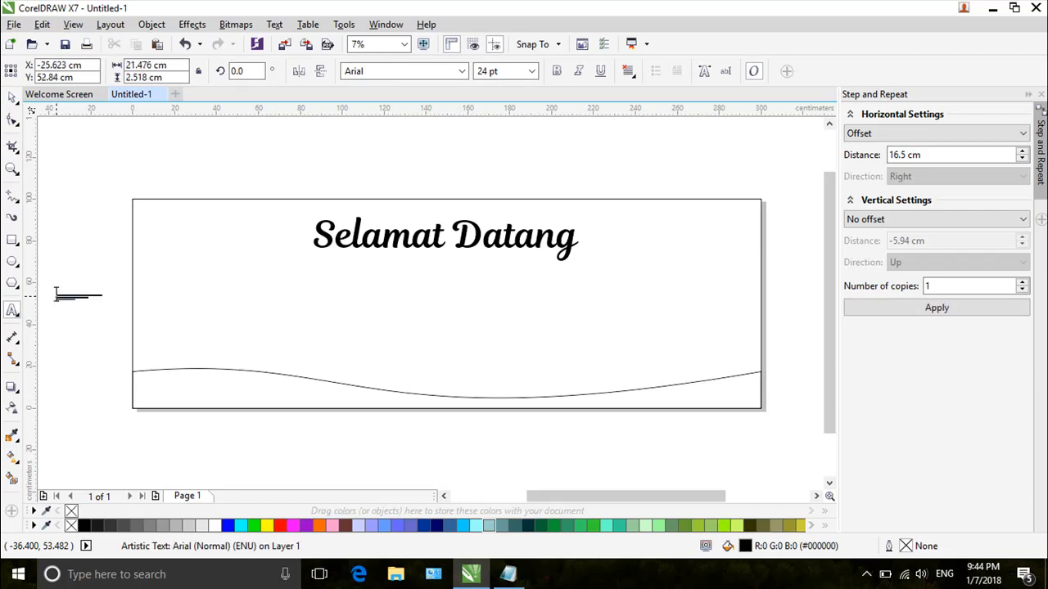
Enlarge the pasted event title to about 206 cm wide and move it onto the banner below the heading.
click(11, 100)
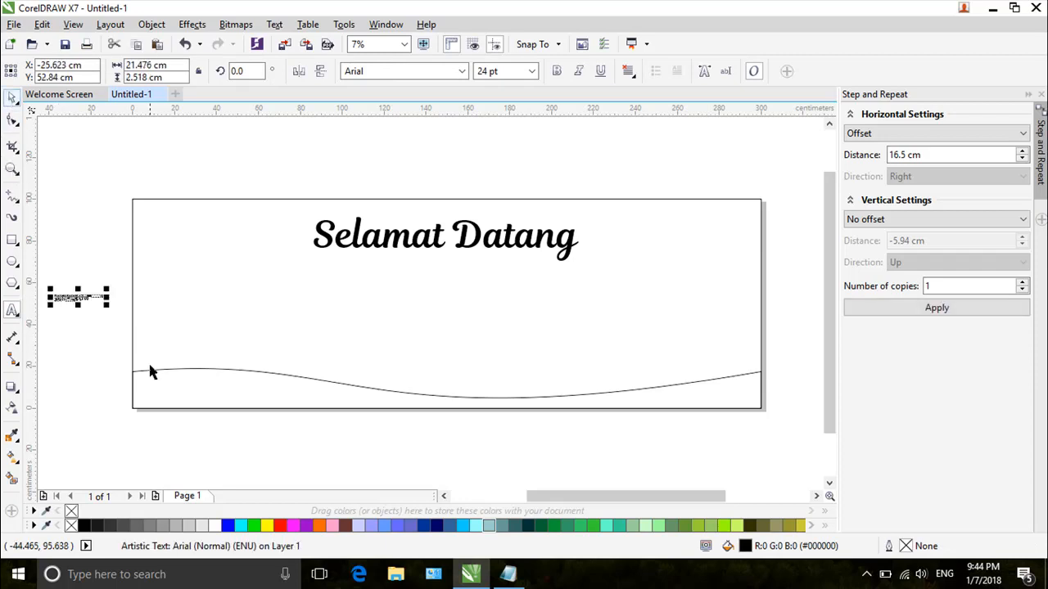
drag(104, 304, 489, 458)
drag(390, 314, 549, 319)
Centre-align the event title's lines and centre the text block horizontally on the page rectangle.
click(629, 71)
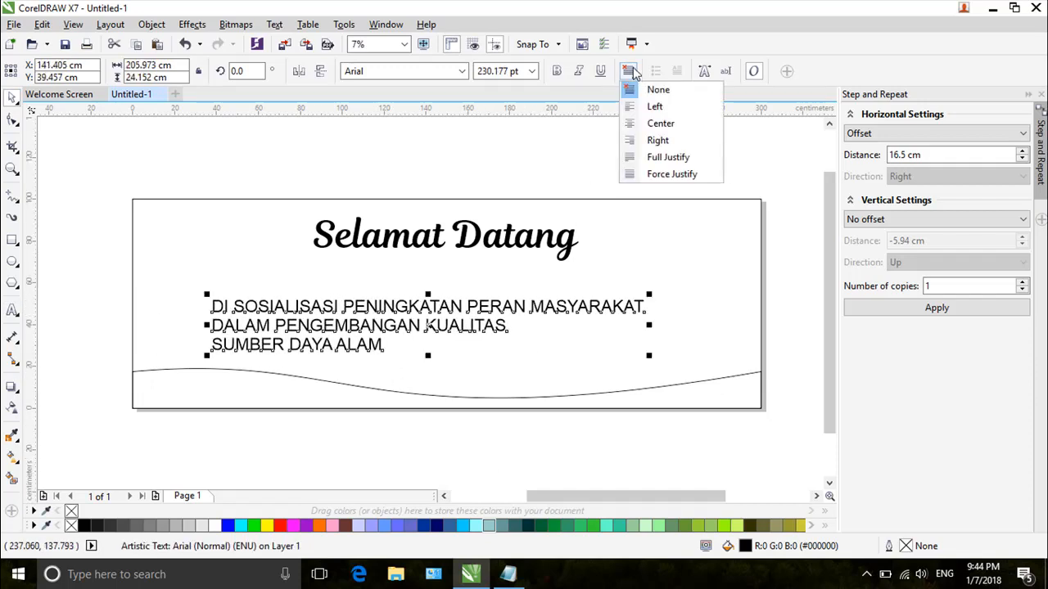
click(659, 125)
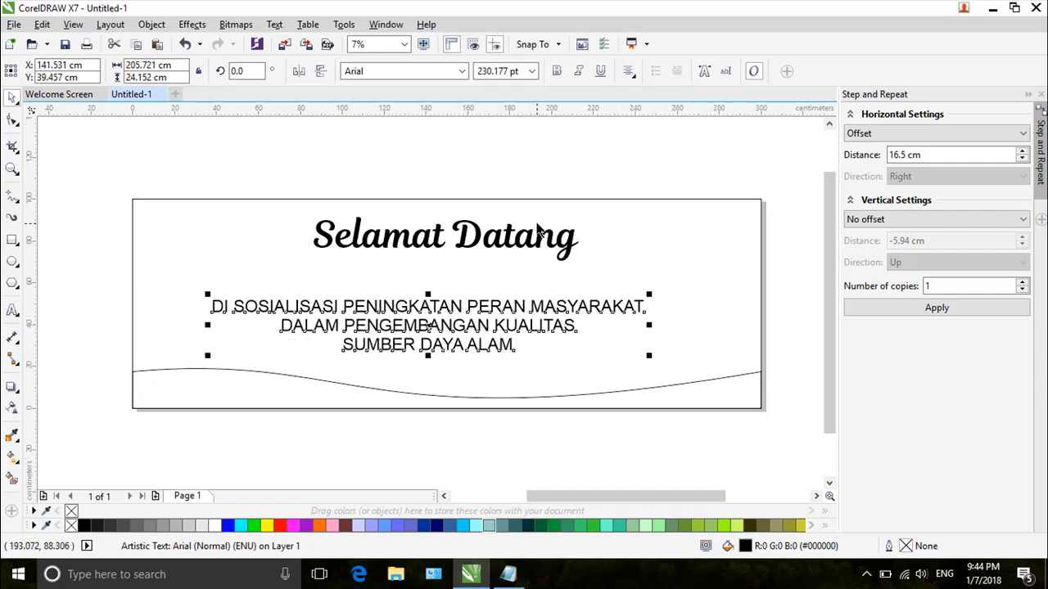
shift+click(697, 254)
key(c)
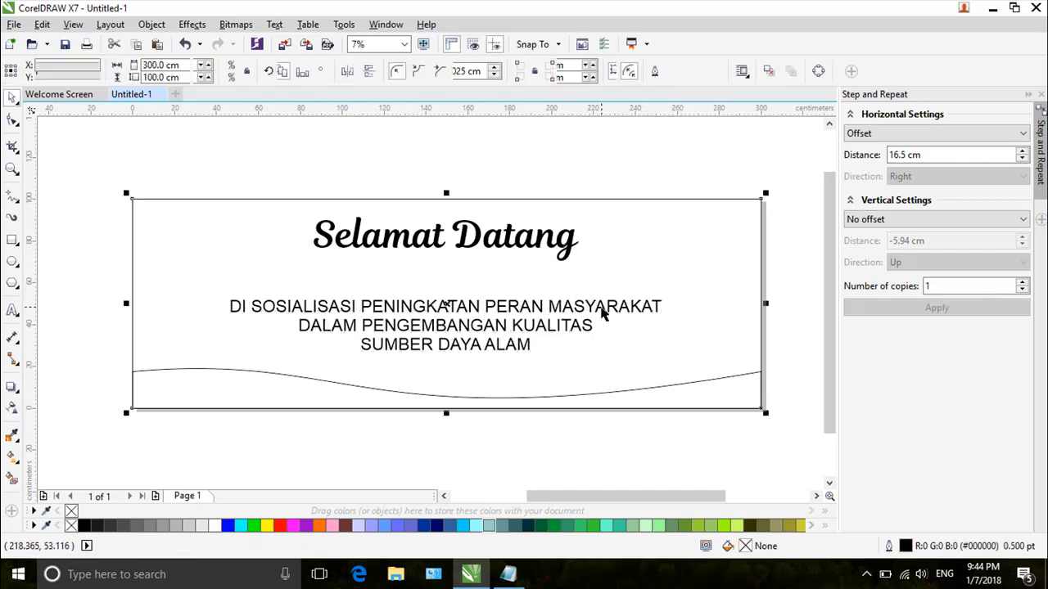
Set the event title's font to Bernard MT Condensed and enlarge the block from its centre to about 233 cm wide.
click(603, 309)
click(370, 75)
text(Bernard MT Condensed)
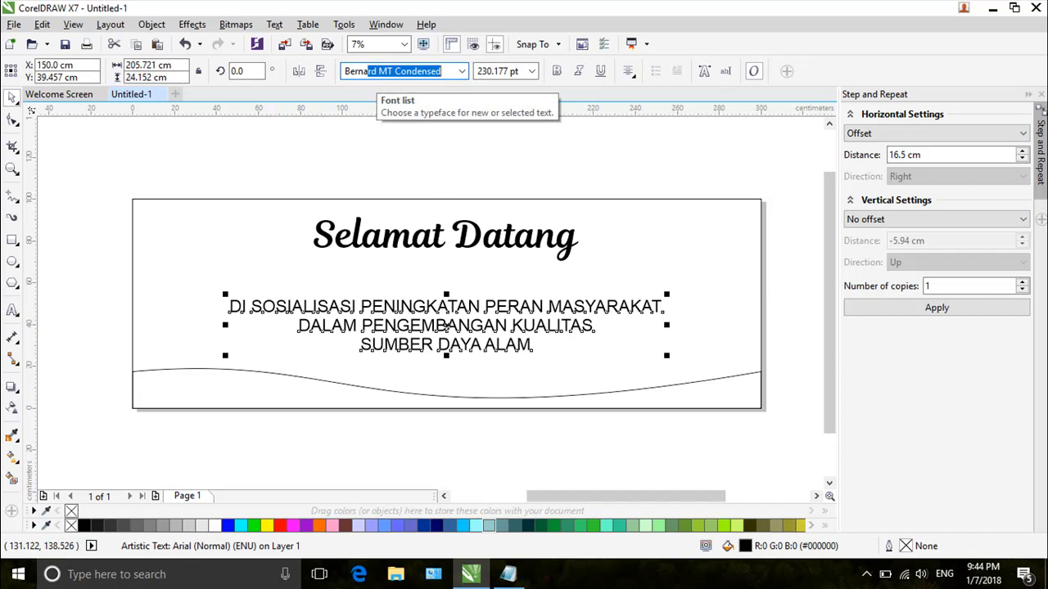
key(Return)
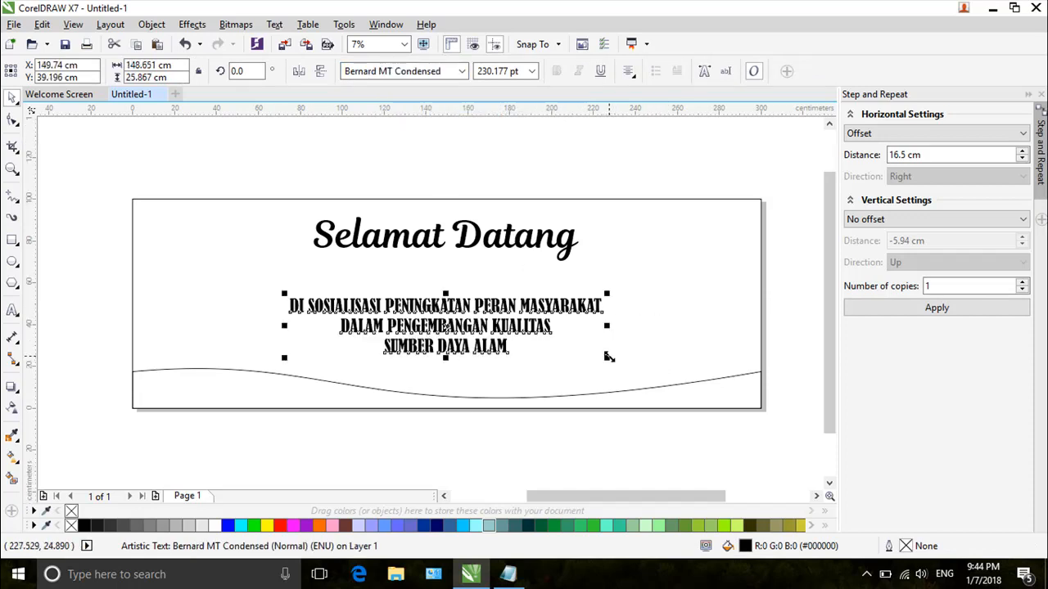
drag(608, 357, 698, 403)
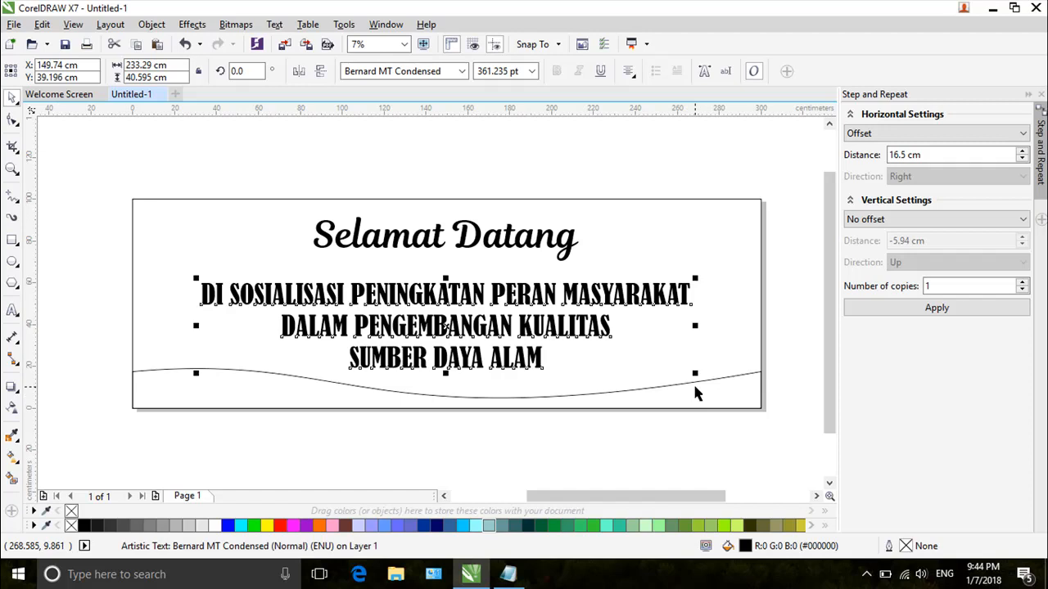
Move the event title straight up by about 4 cm, closer to the "Selamat Datang" heading.
click(524, 309)
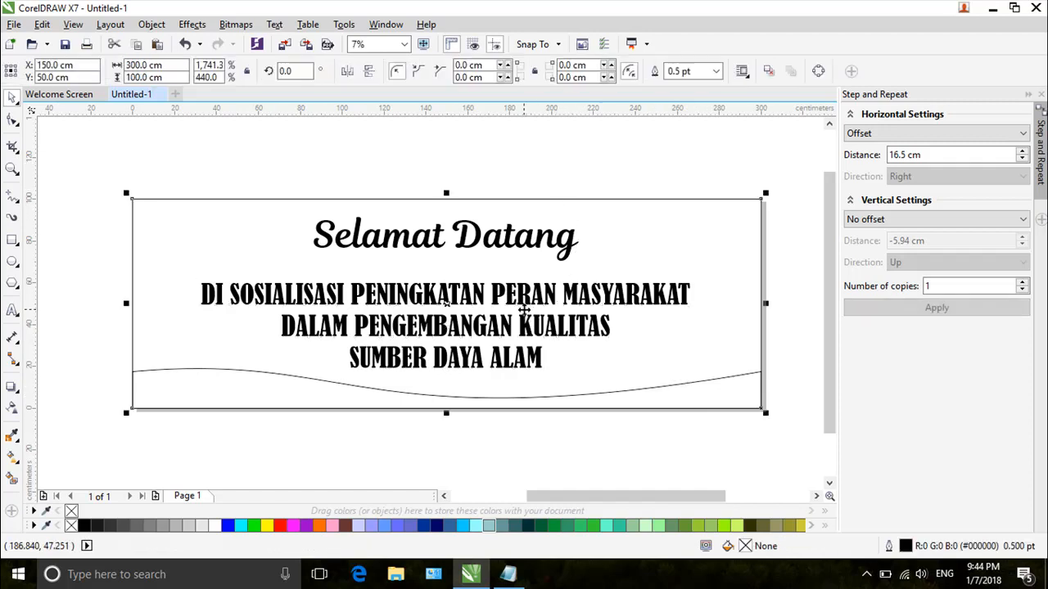
click(524, 310)
drag(524, 309, 528, 300)
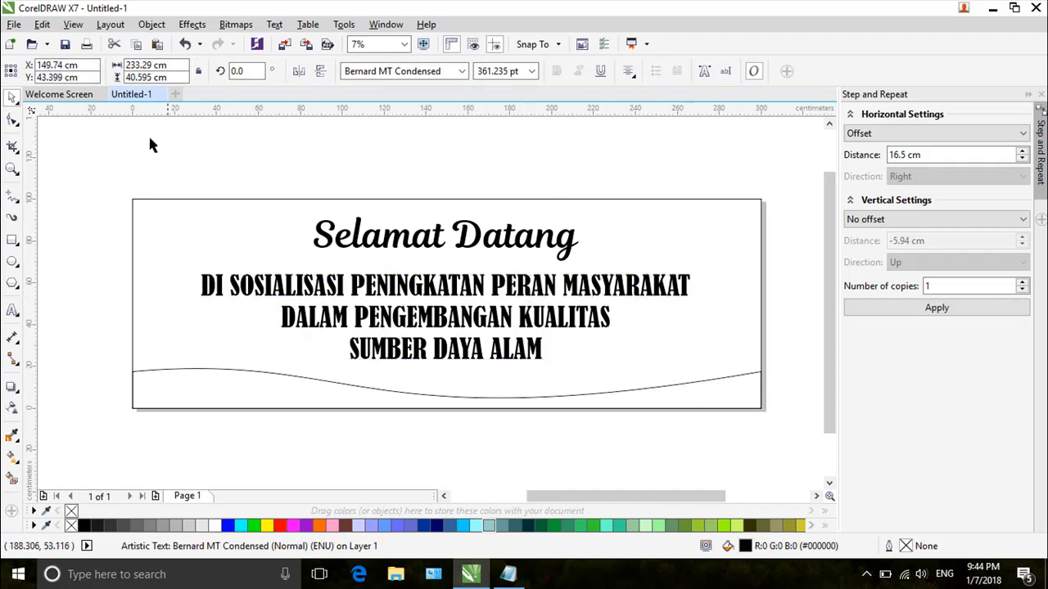
Widen the event title's line spacing and stretch the block vertically to about 47 cm high.
key(F10)
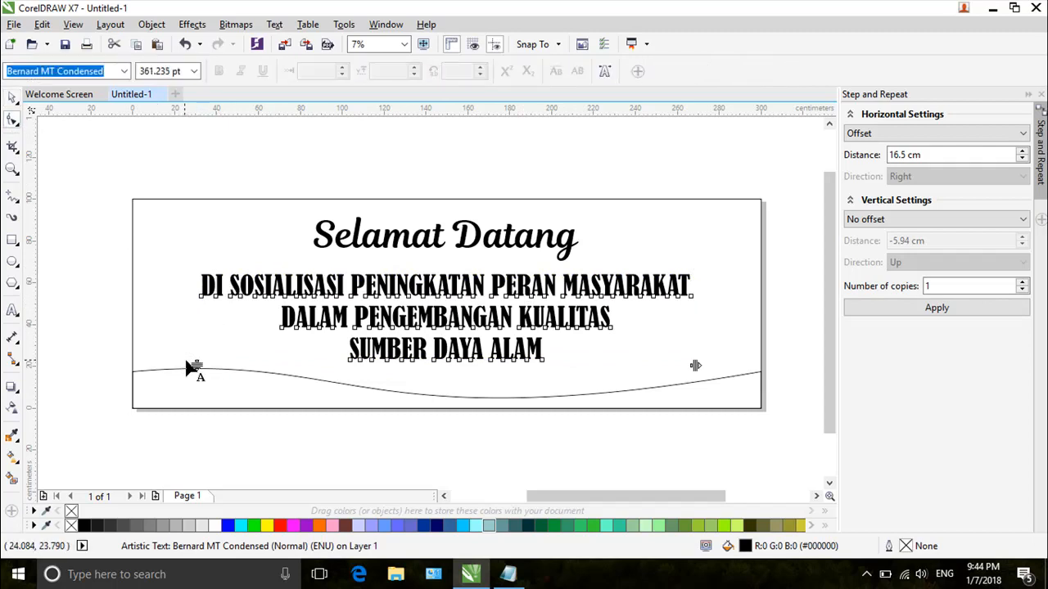
drag(193, 369, 205, 373)
key(space)
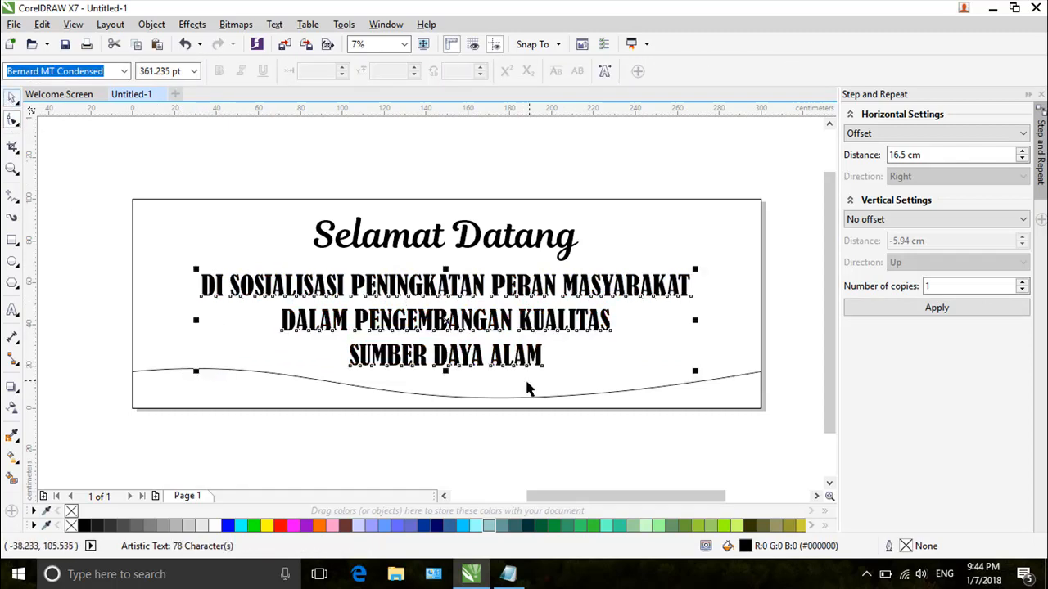
drag(445, 371, 452, 378)
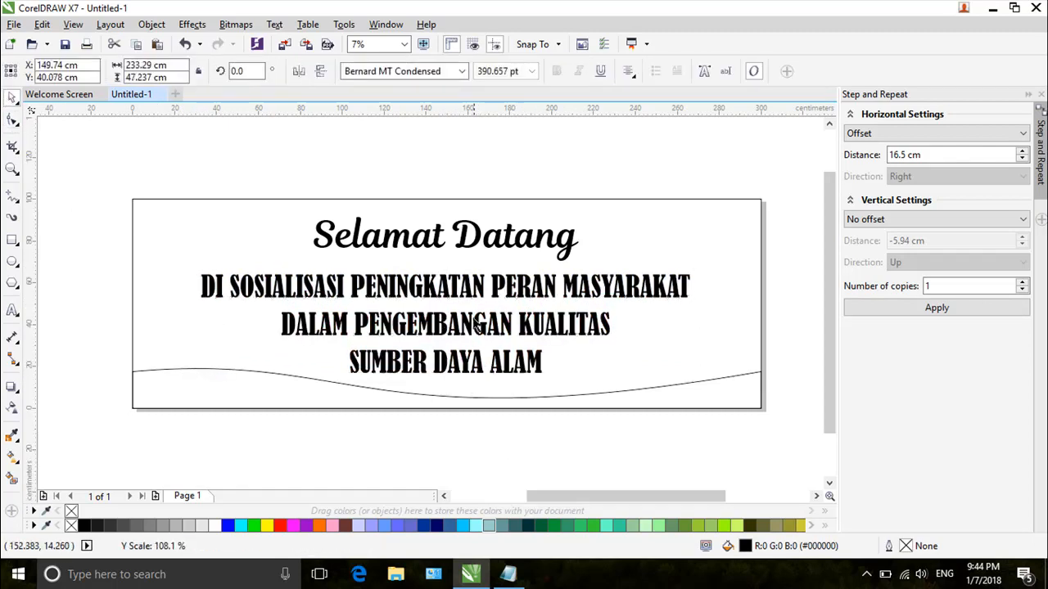
Enlarge the "Selamat Datang" heading slightly from its centre and shift the event title down by about 2 cm.
click(344, 236)
drag(583, 267, 595, 291)
click(596, 287)
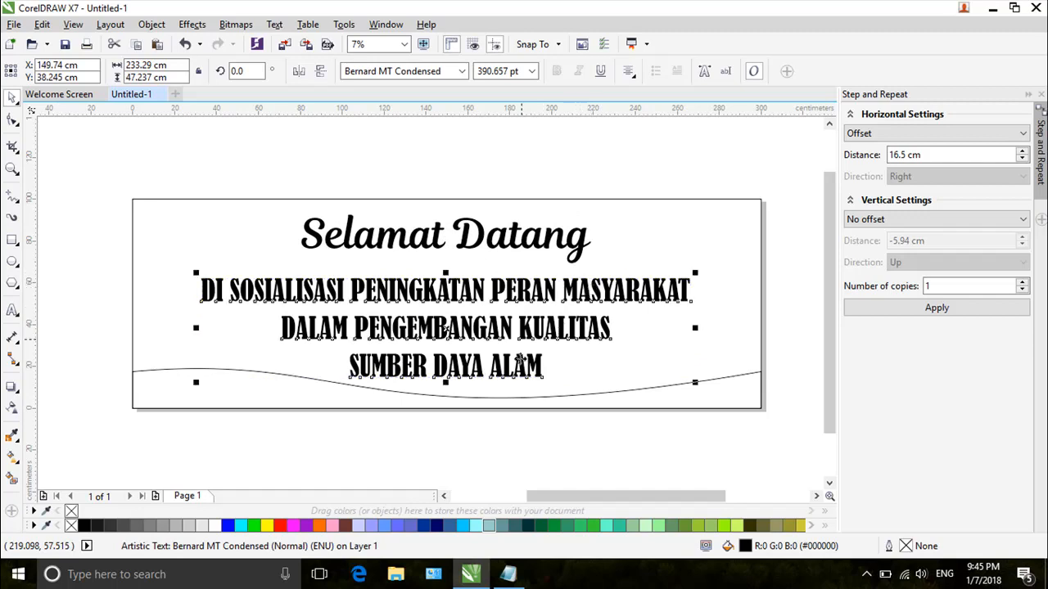
click(488, 425)
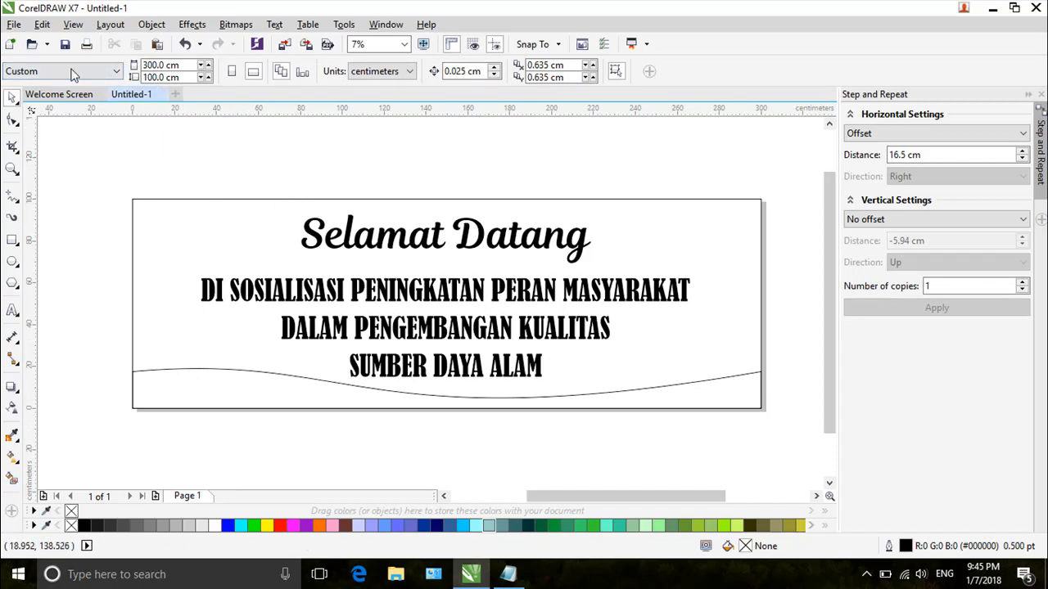
Import tanjab.png from the Desktop and place it about 36 x 42 cm across the banner's upper edge, left of the heading.
click(13, 24)
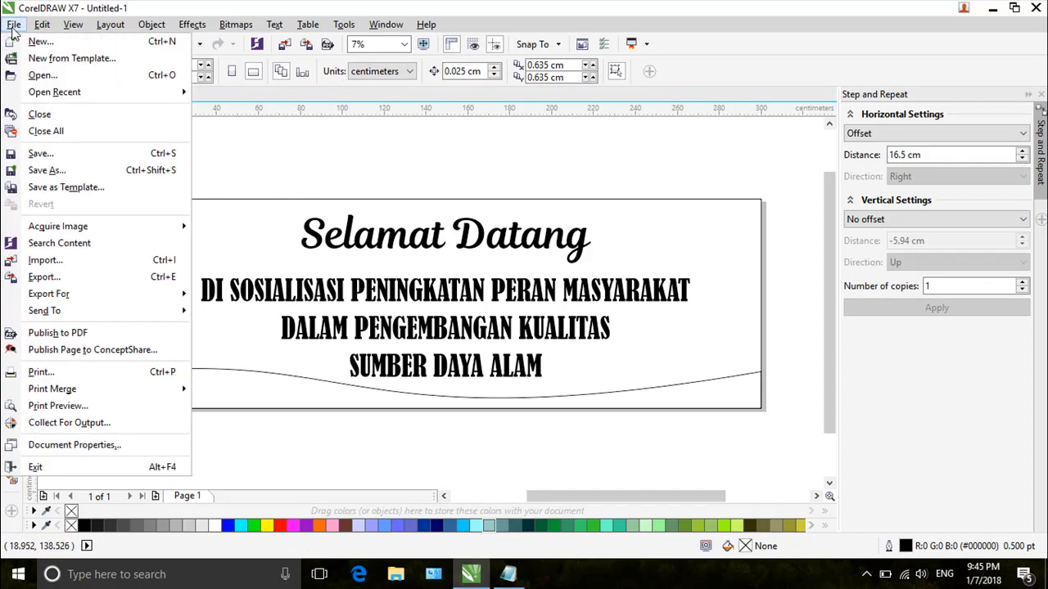
click(45, 260)
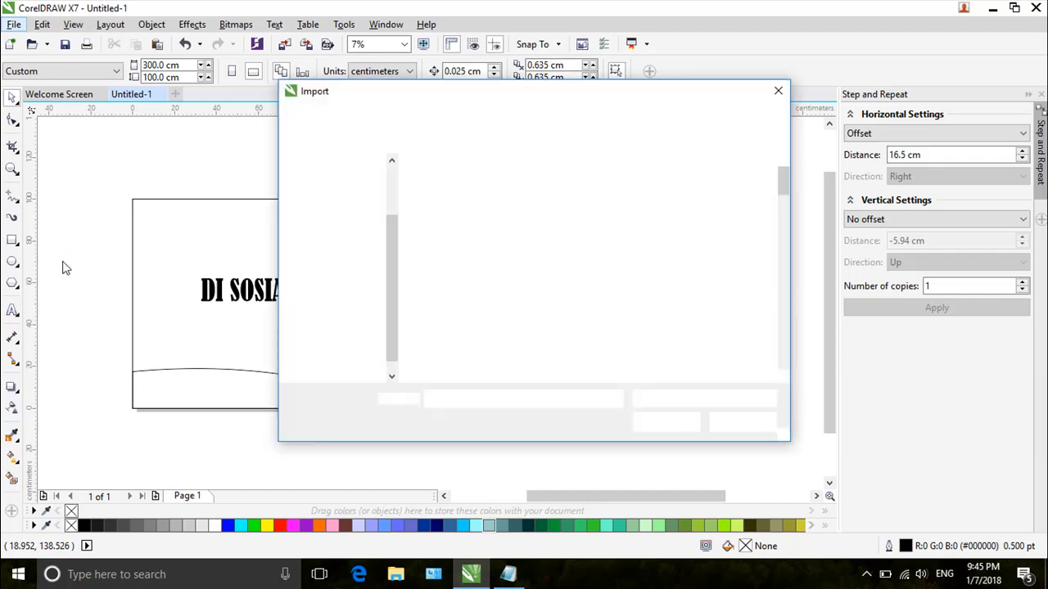
click(337, 209)
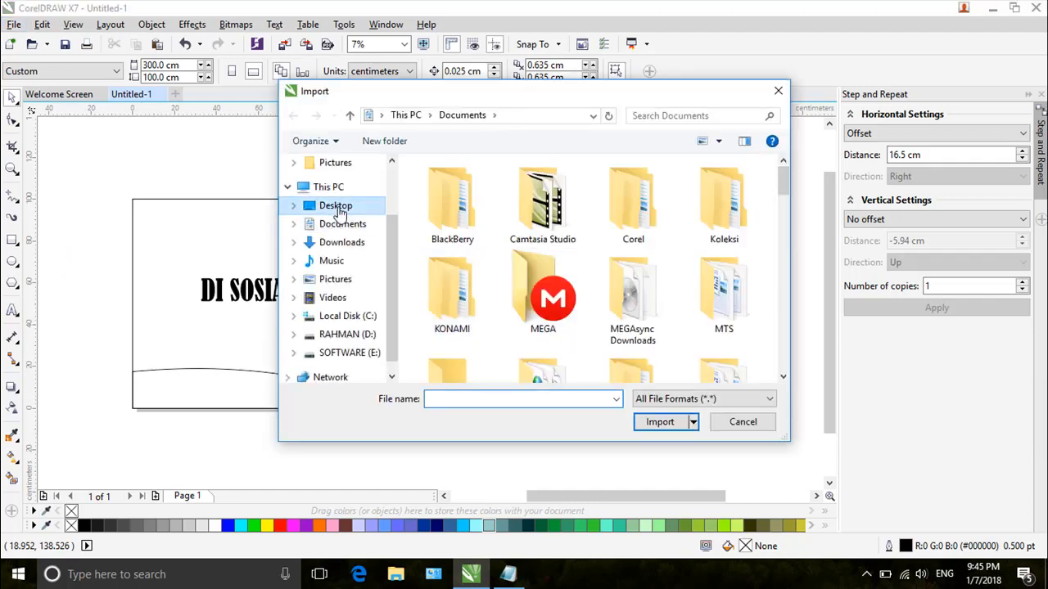
drag(778, 235, 792, 331)
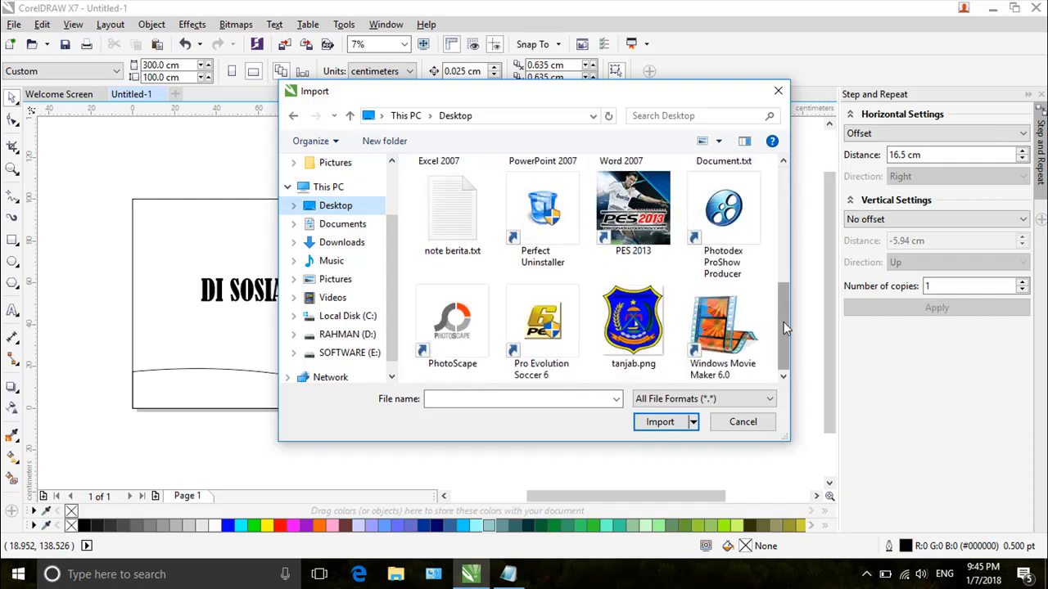
click(655, 331)
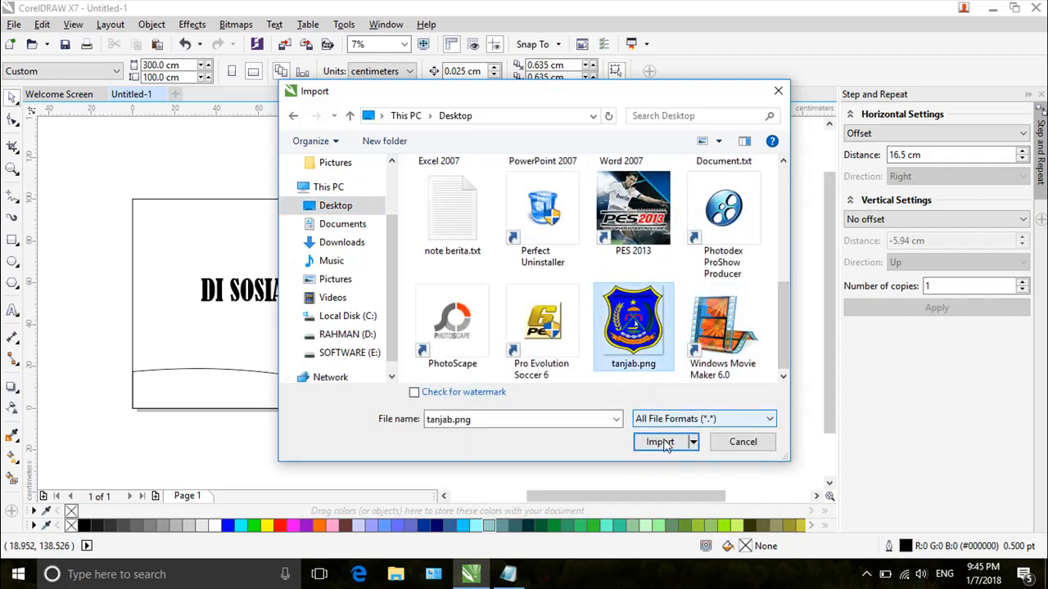
click(660, 442)
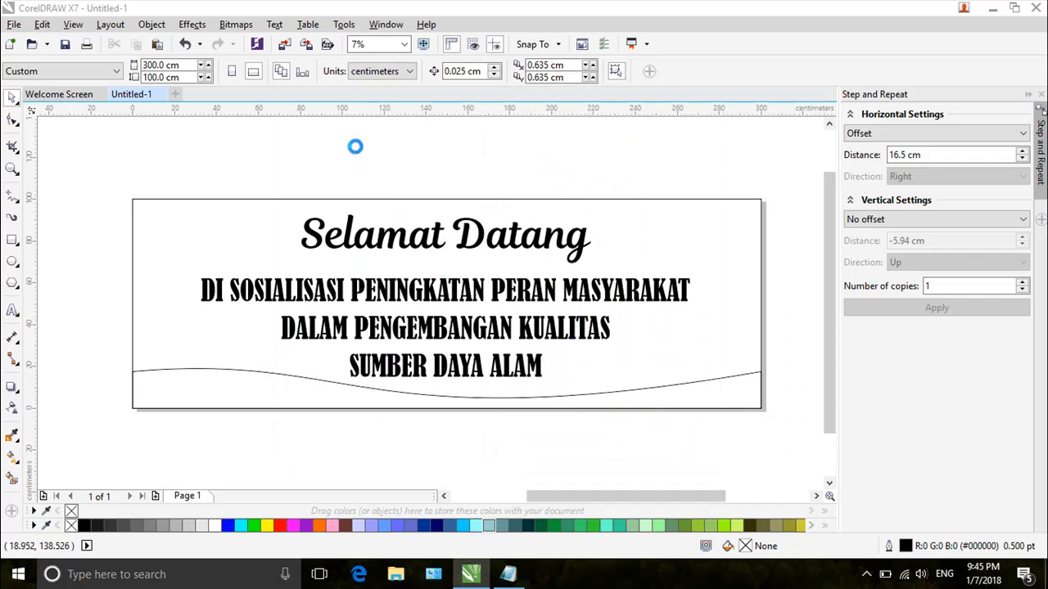
drag(172, 155, 272, 244)
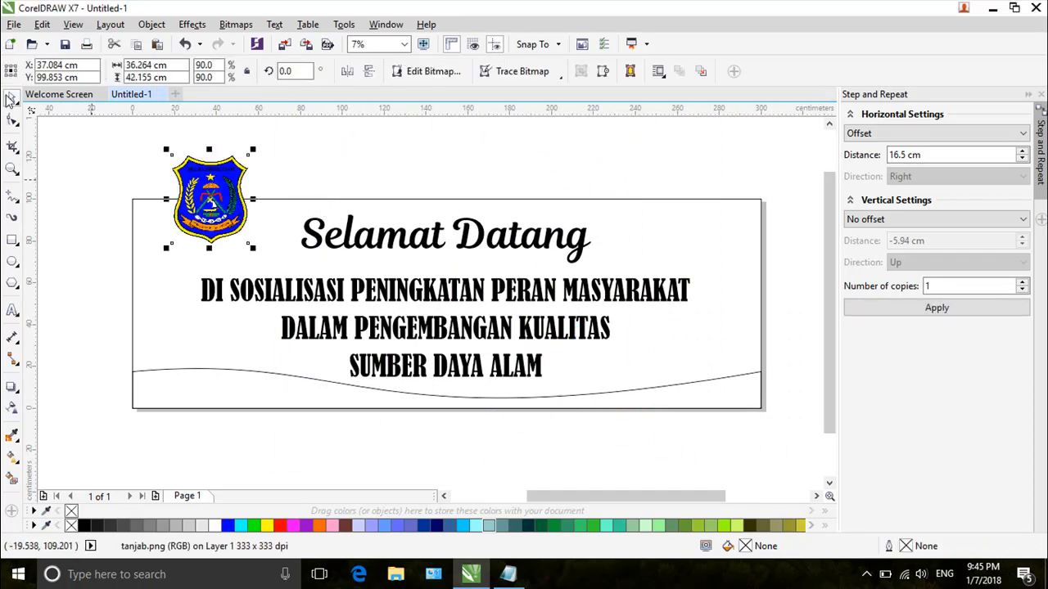
Move the shield logo into the banner's upper-left corner and shrink it to clear the event title.
drag(210, 181, 189, 233)
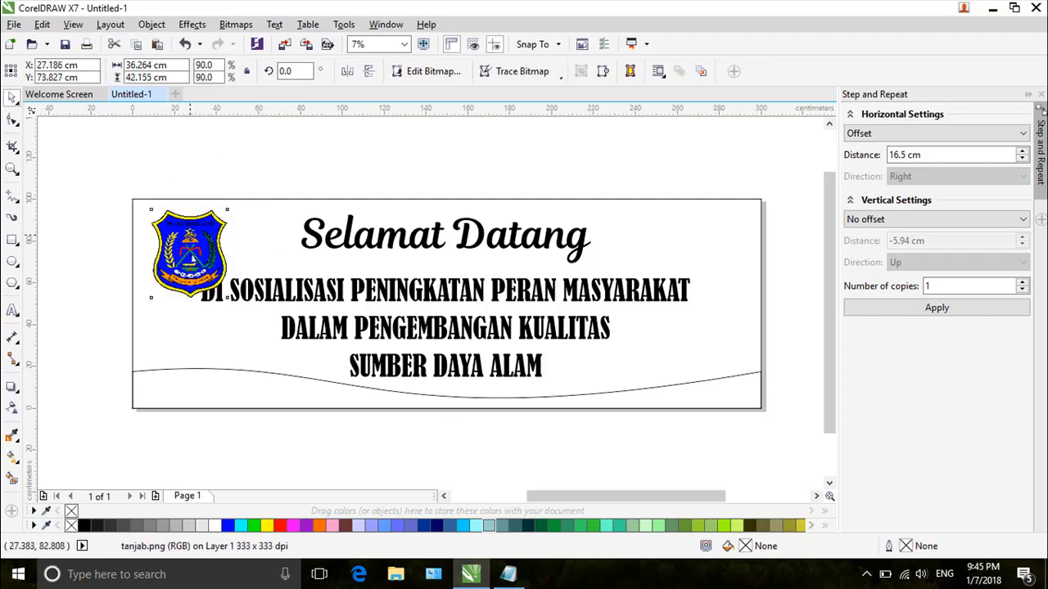
drag(235, 303, 217, 283)
scroll(182, 236, up, 3)
drag(181, 238, 170, 230)
scroll(171, 230, down, 3)
click(203, 247)
scroll(204, 247, up, 1)
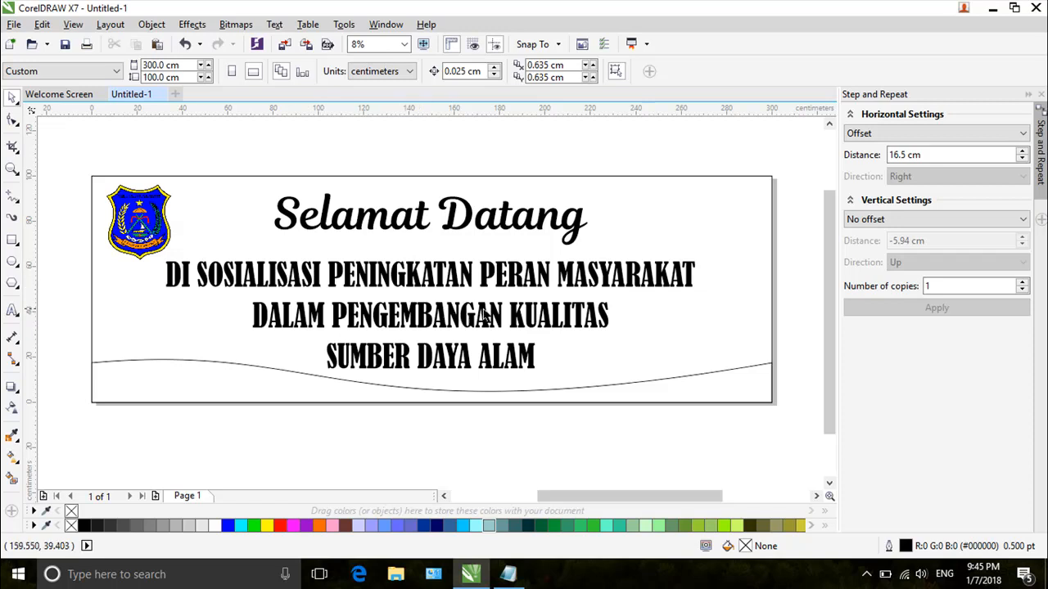
Import bkh.png from the Desktop and place it in the banner's upper-right corner, roughly as tall as the shield logo.
scroll(547, 332, up, 2)
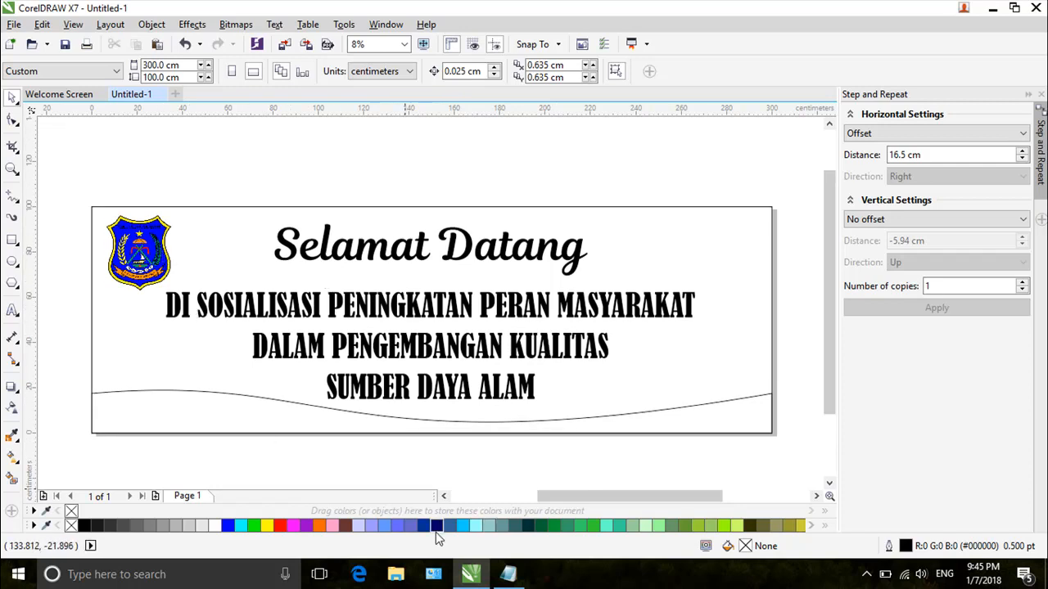
click(14, 24)
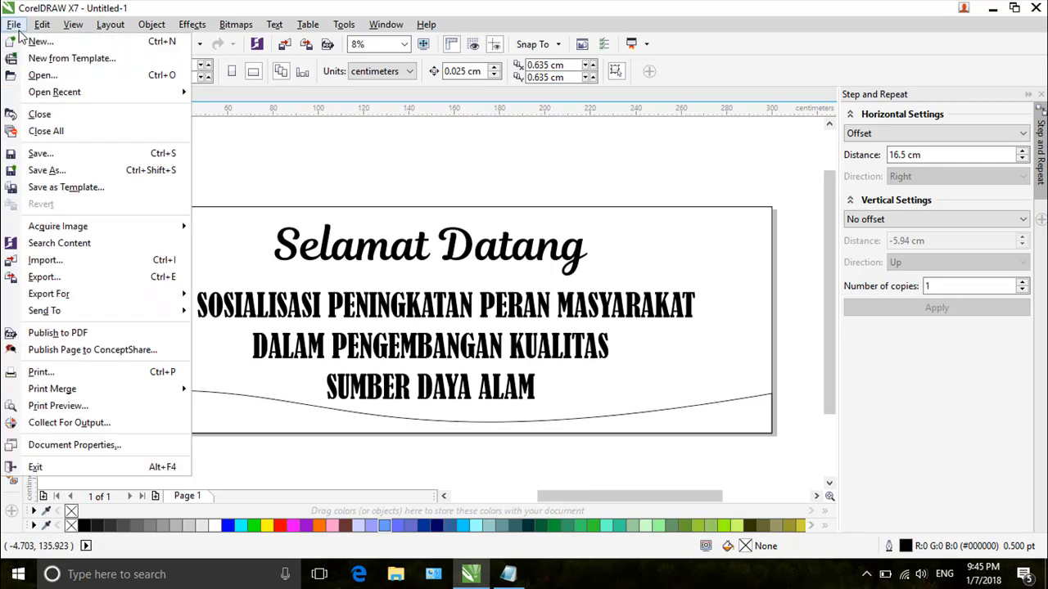
click(65, 257)
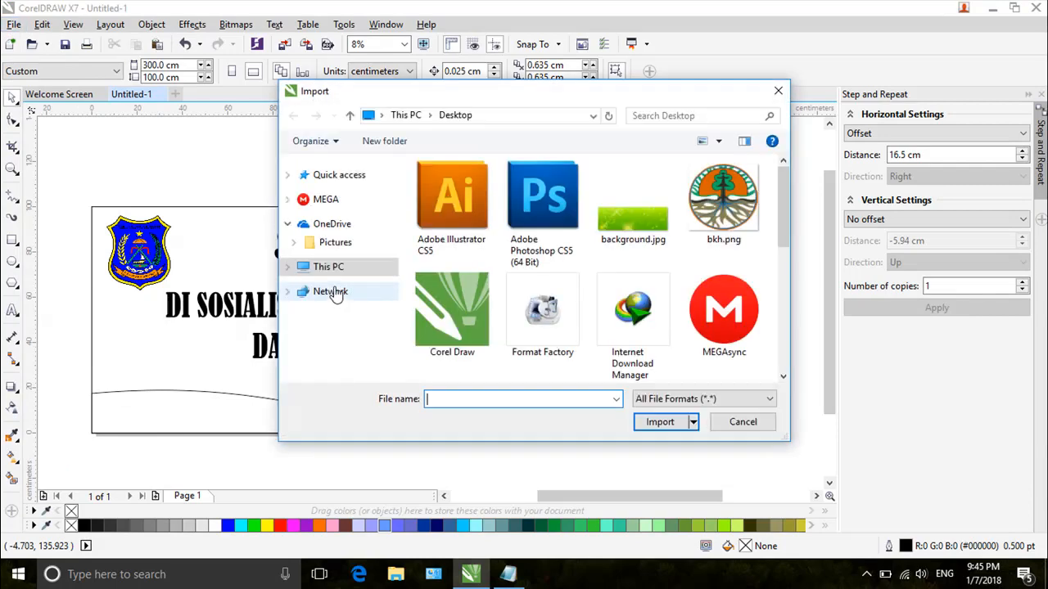
click(752, 201)
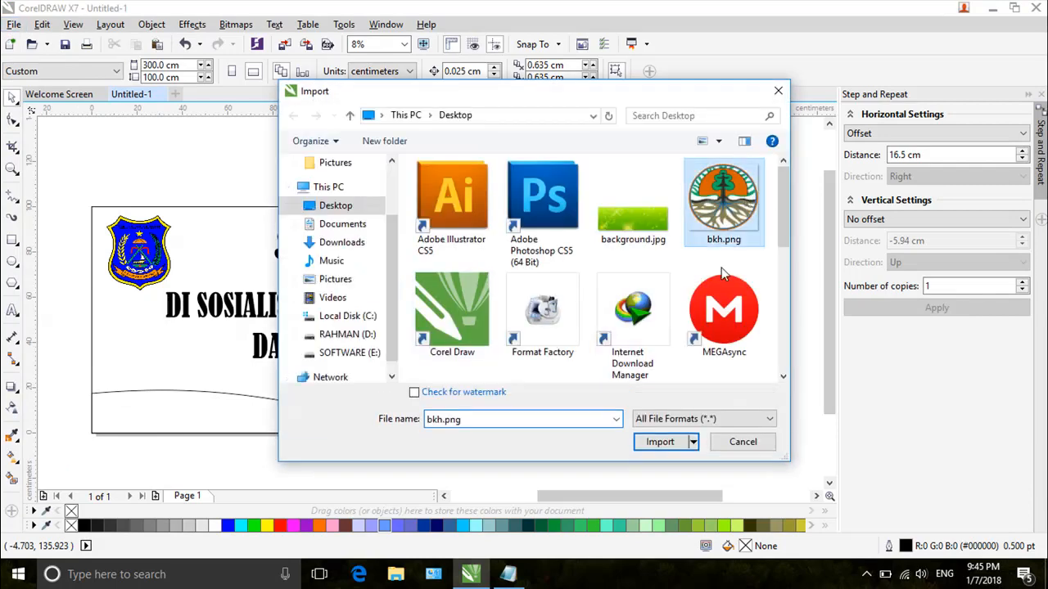
click(647, 442)
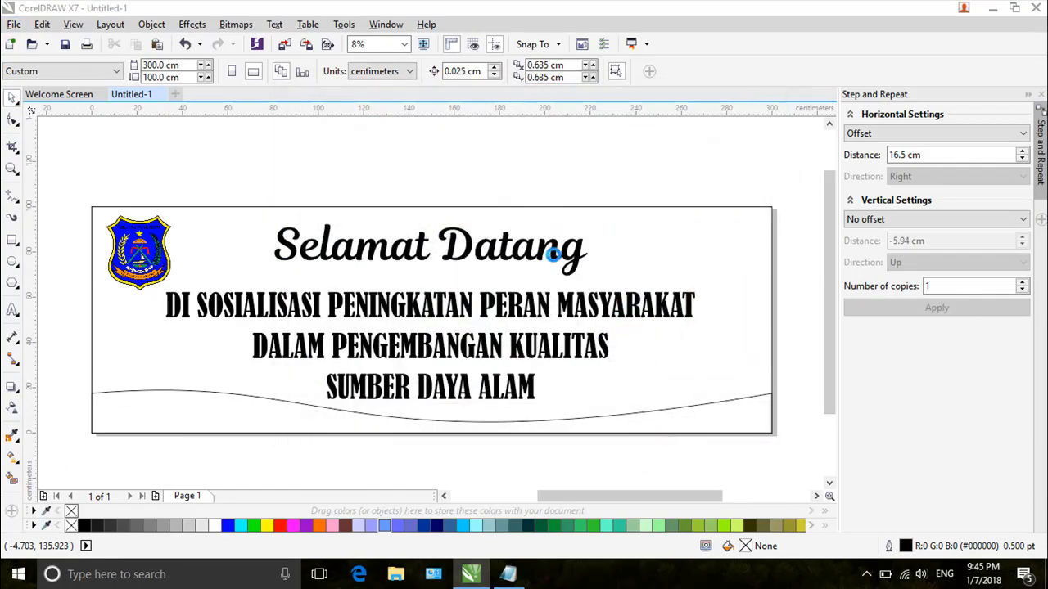
drag(668, 216, 749, 315)
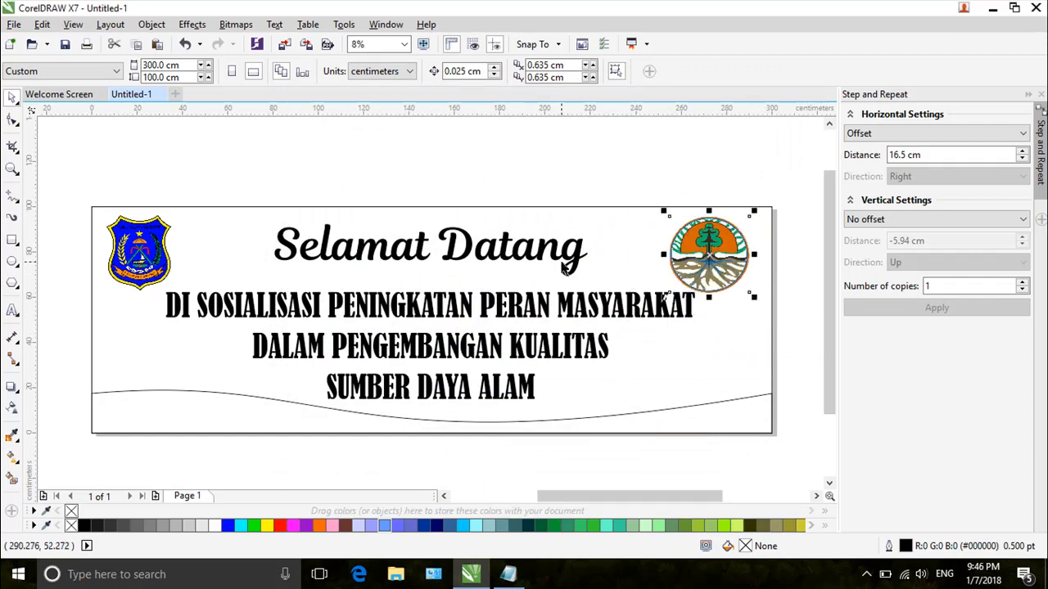
Place a horizontal guideline at about 96.3 cm, along the shield logo's upper edge.
click(168, 185)
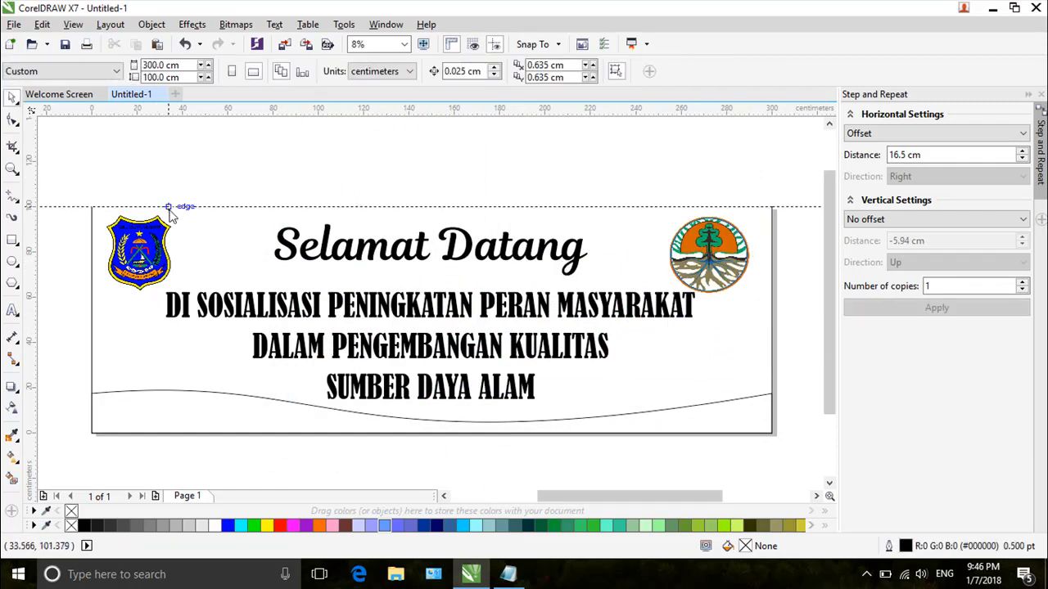
drag(170, 214, 172, 215)
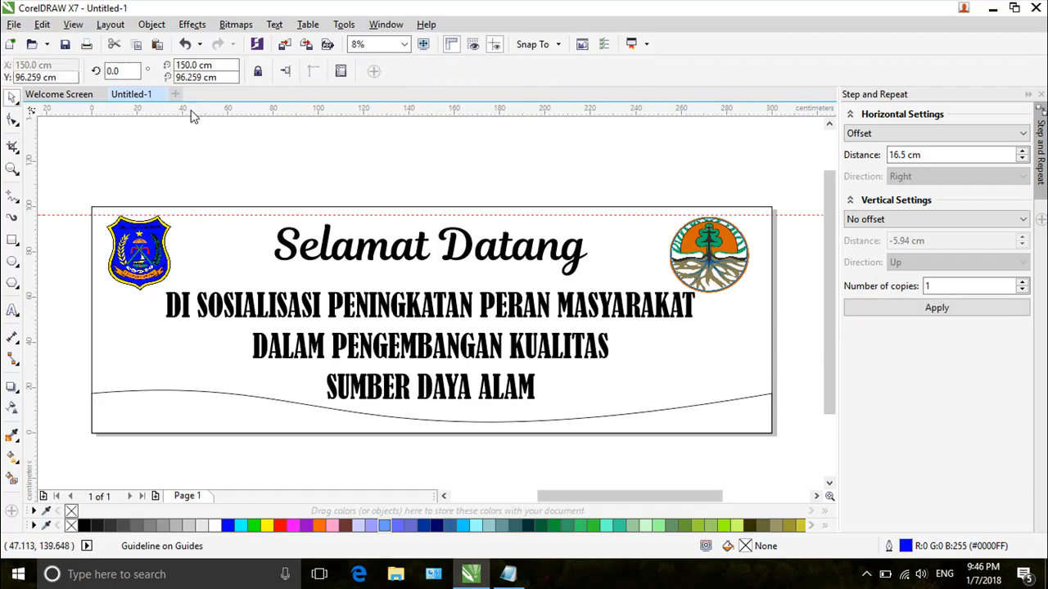
Place a horizontal guideline at about 63 cm along the shield logo's lower edge and fit the round tree logo between both guidelines.
drag(192, 112, 146, 298)
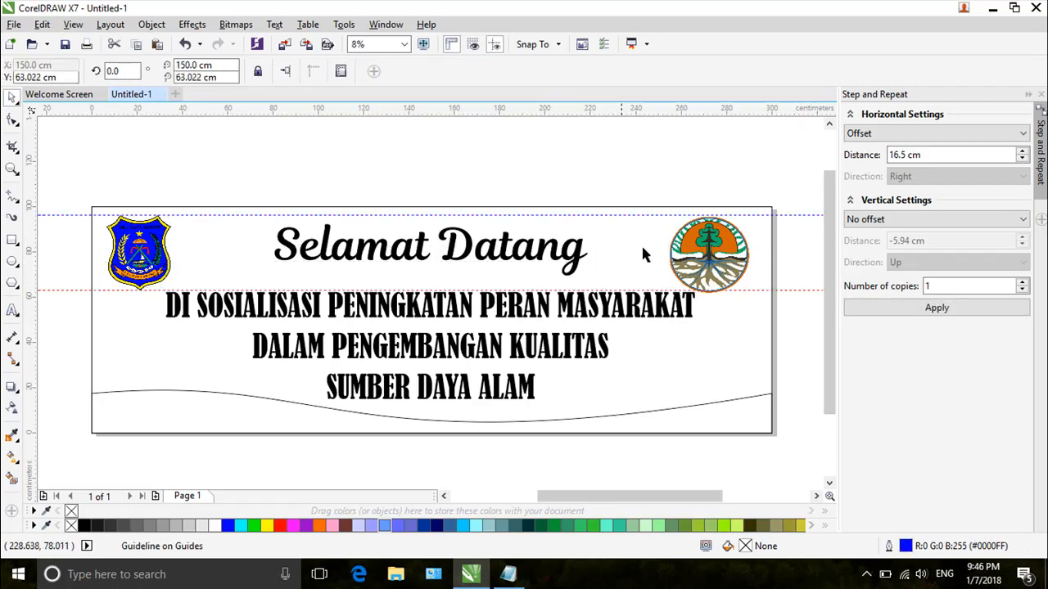
click(724, 246)
scroll(712, 270, up, 2)
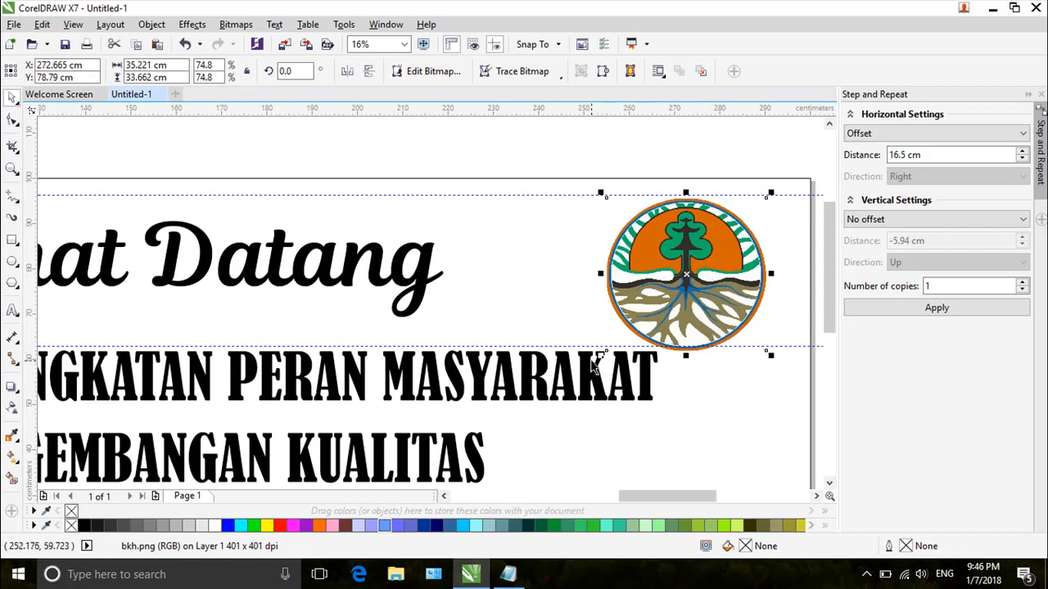
drag(604, 354, 613, 346)
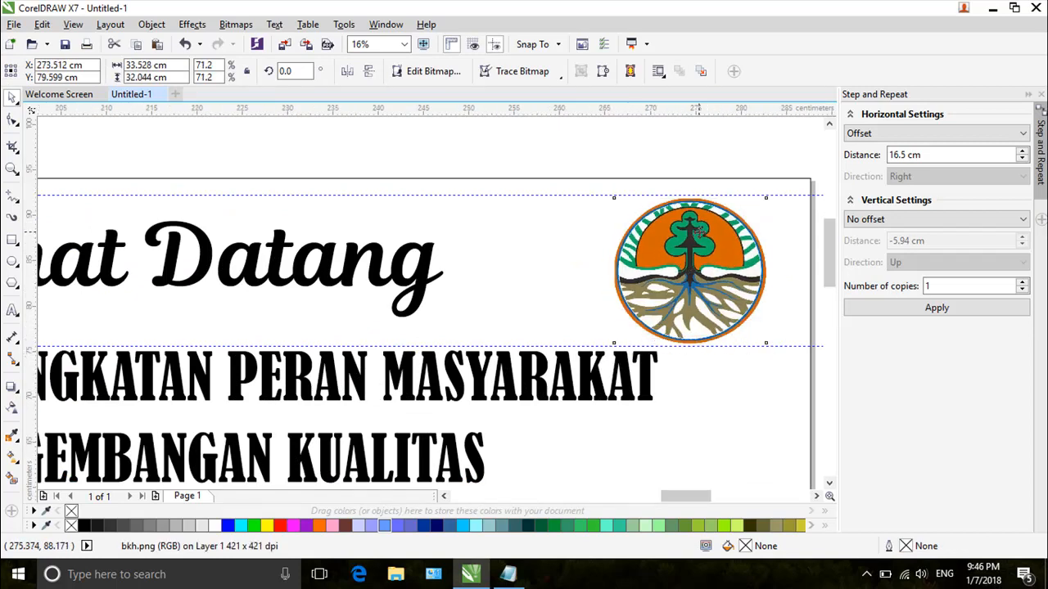
scroll(704, 233, up, 2)
drag(708, 233, 713, 228)
scroll(750, 345, down, 2)
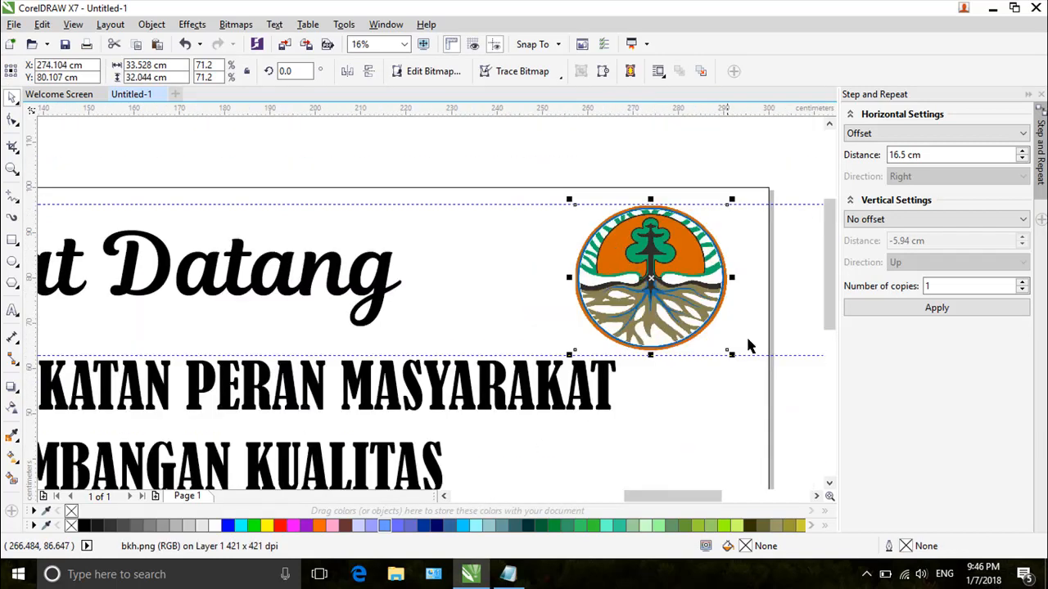
drag(739, 364, 727, 335)
scroll(741, 352, down, 2)
click(676, 254)
scroll(676, 253, down, 2)
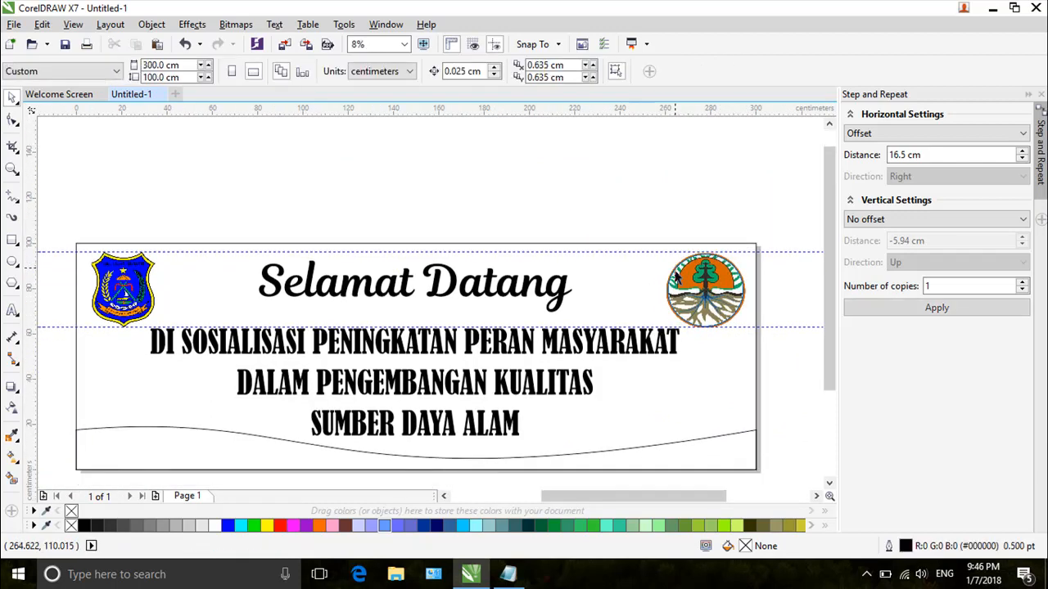
Delete both horizontal guidelines from the banner.
scroll(654, 286, left, 2)
scroll(654, 286, down, 1)
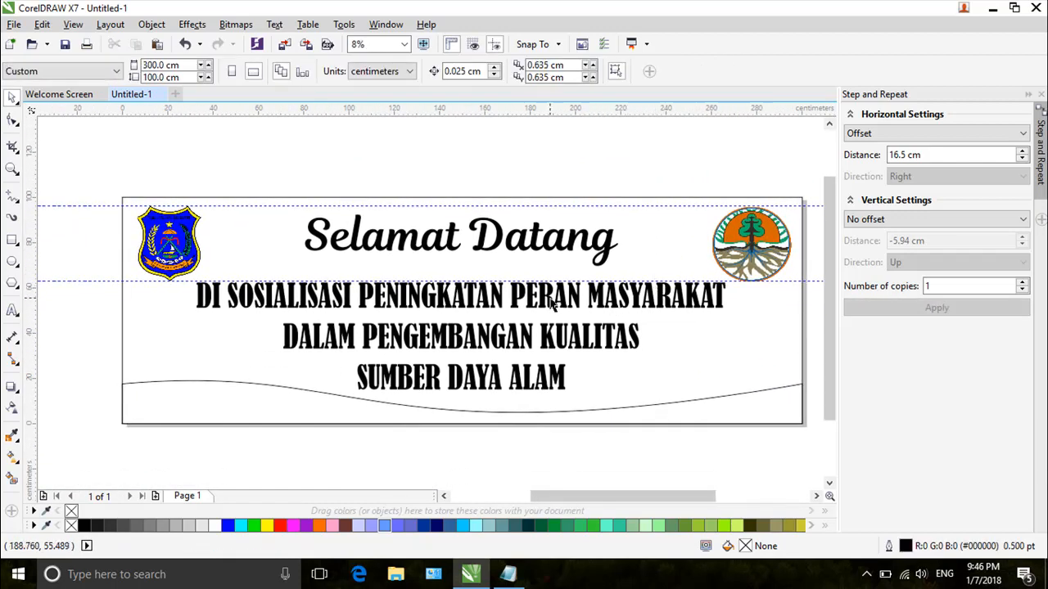
scroll(553, 305, down, 1)
click(18, 104)
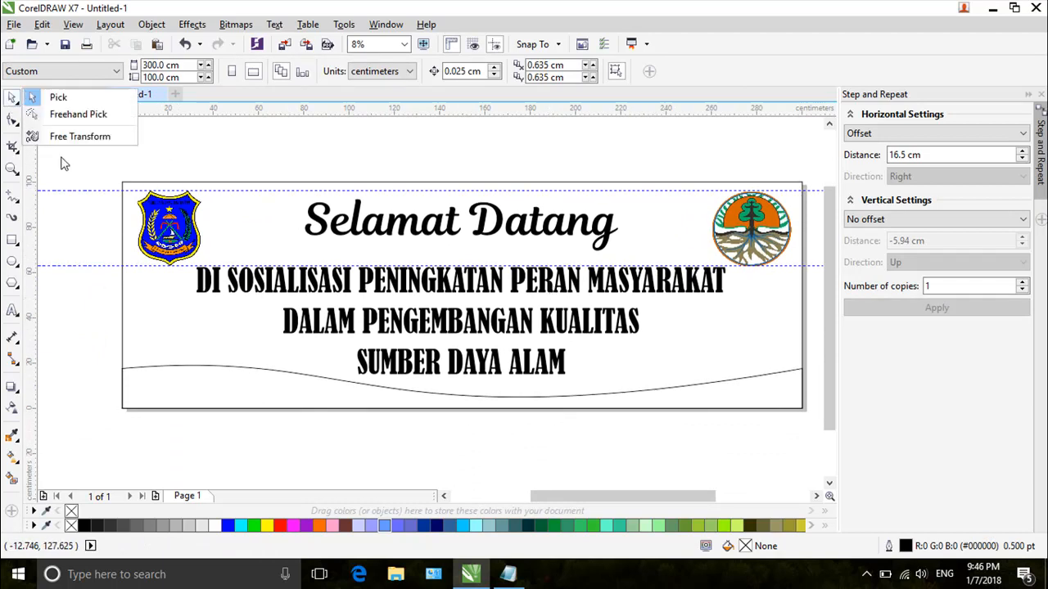
click(72, 188)
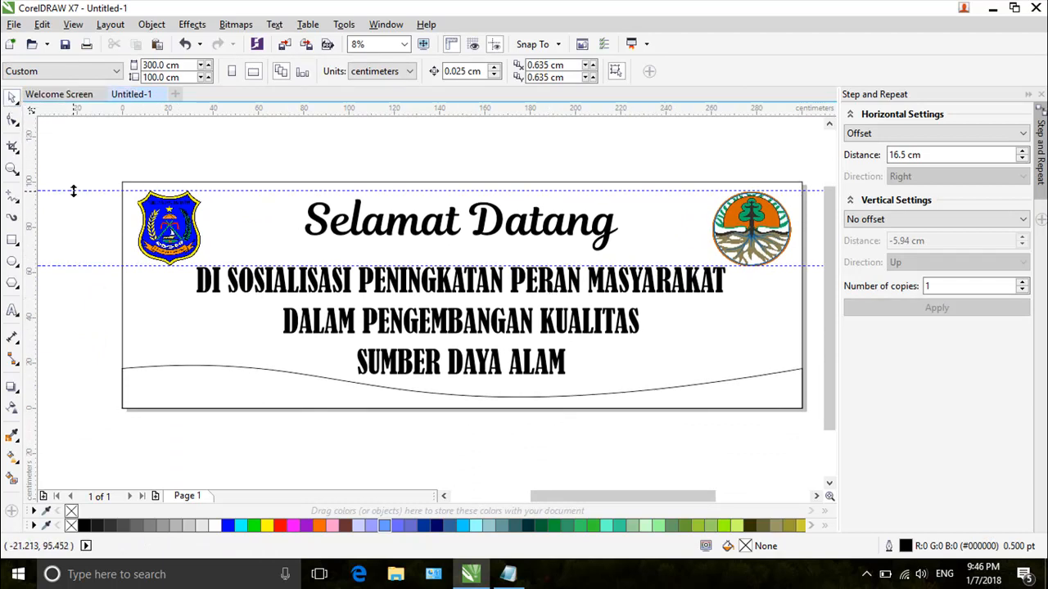
click(74, 191)
key(ctrl+a)
key(Delete)
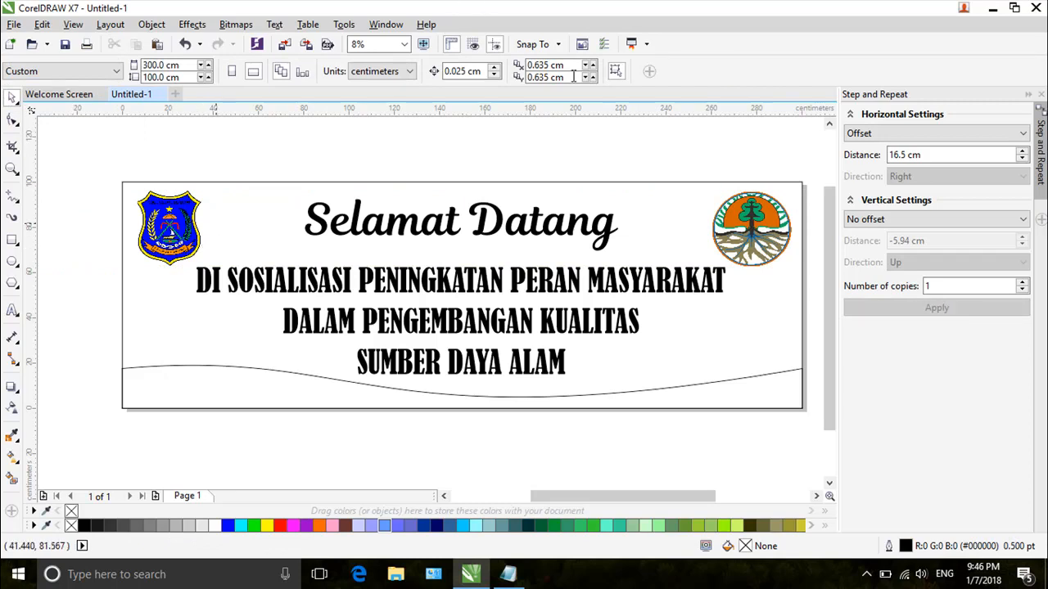
Narrow the three-line event title to about 209 cm wide and centre it horizontally with the "Selamat Datang" heading.
click(728, 287)
click(723, 290)
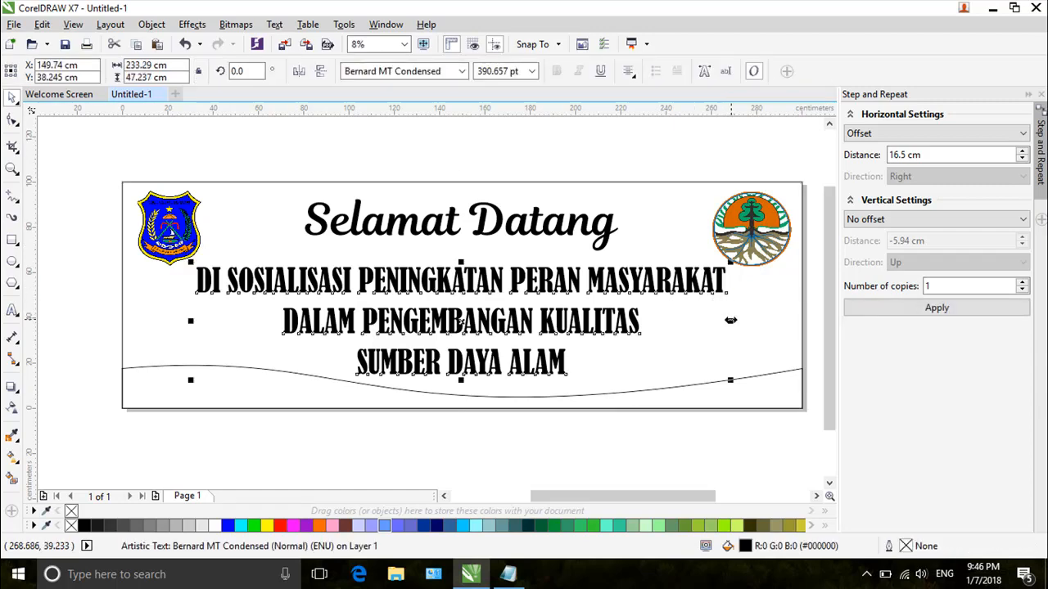
drag(730, 320, 676, 322)
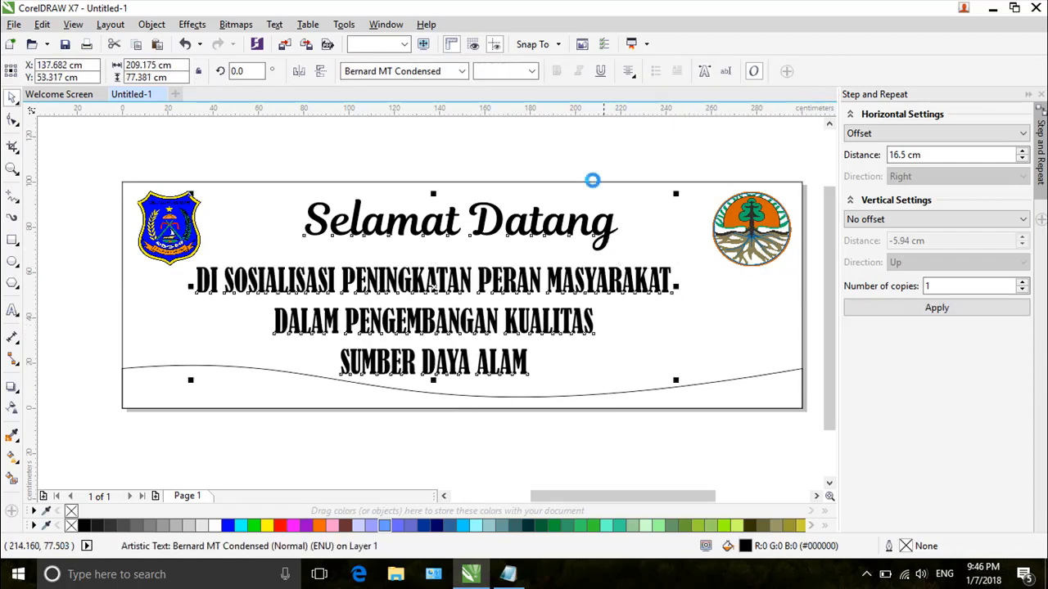
key(c)
Move the shield logo slightly inward to about X 25.6 cm and raise the event title to about Y 42.6 cm.
drag(145, 235, 163, 230)
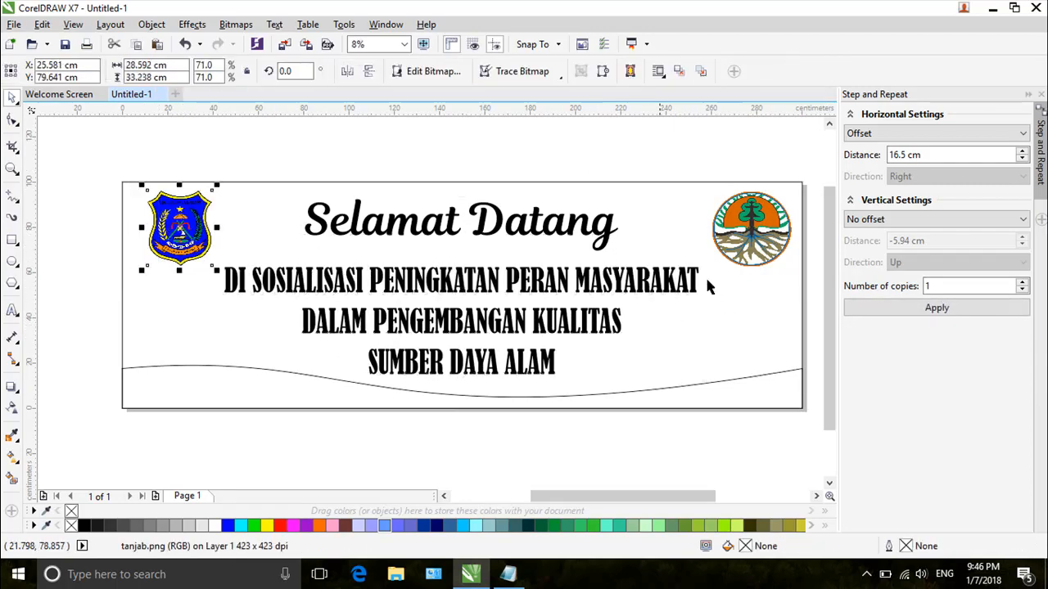
click(577, 275)
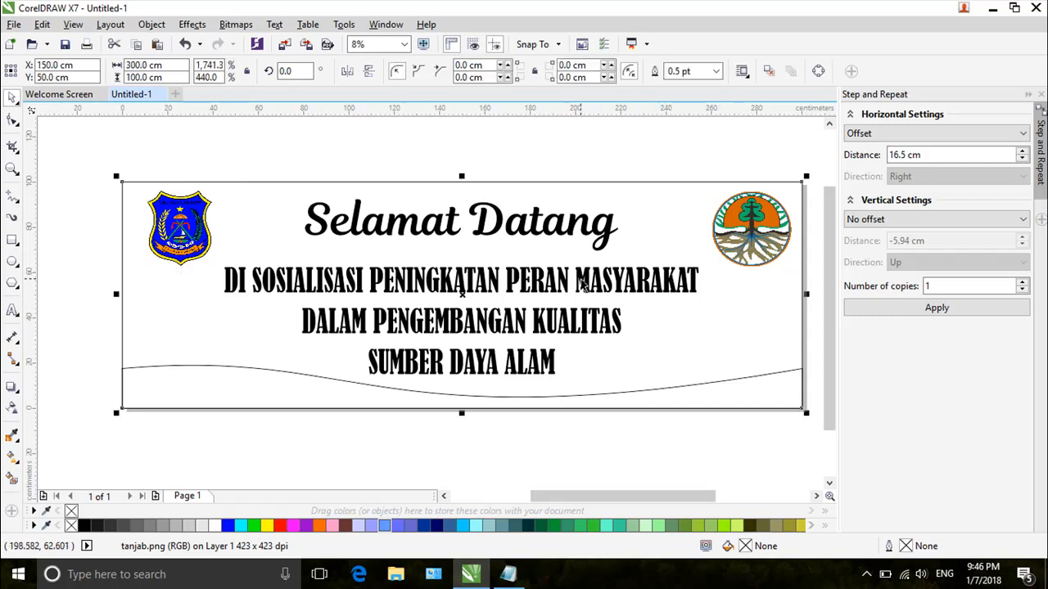
drag(585, 281, 585, 270)
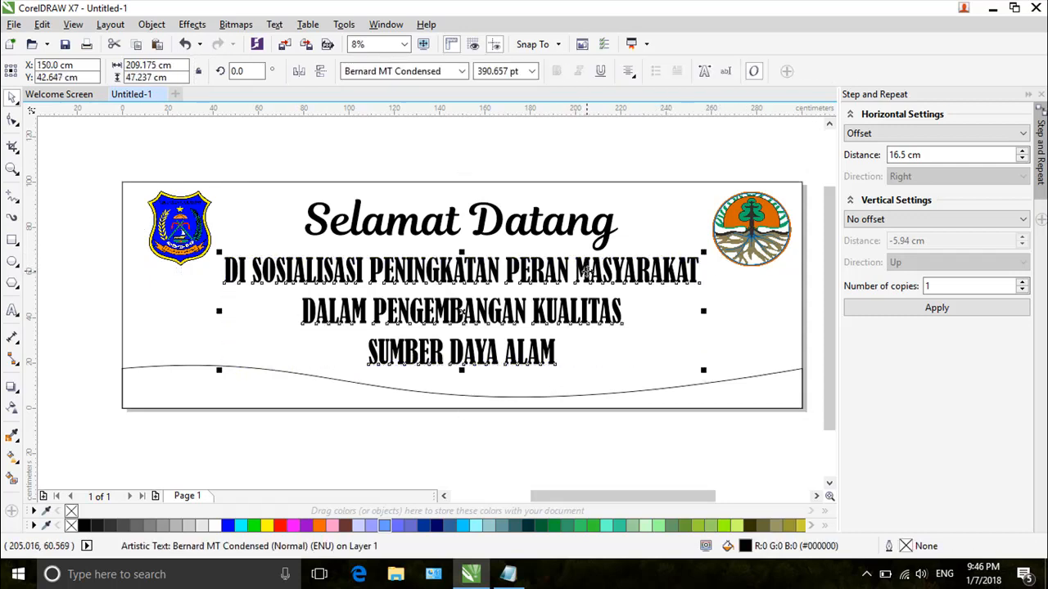
Fill the wave shape along the banner's lower edge with yellow (#FFFF00) and remove its outline.
click(290, 393)
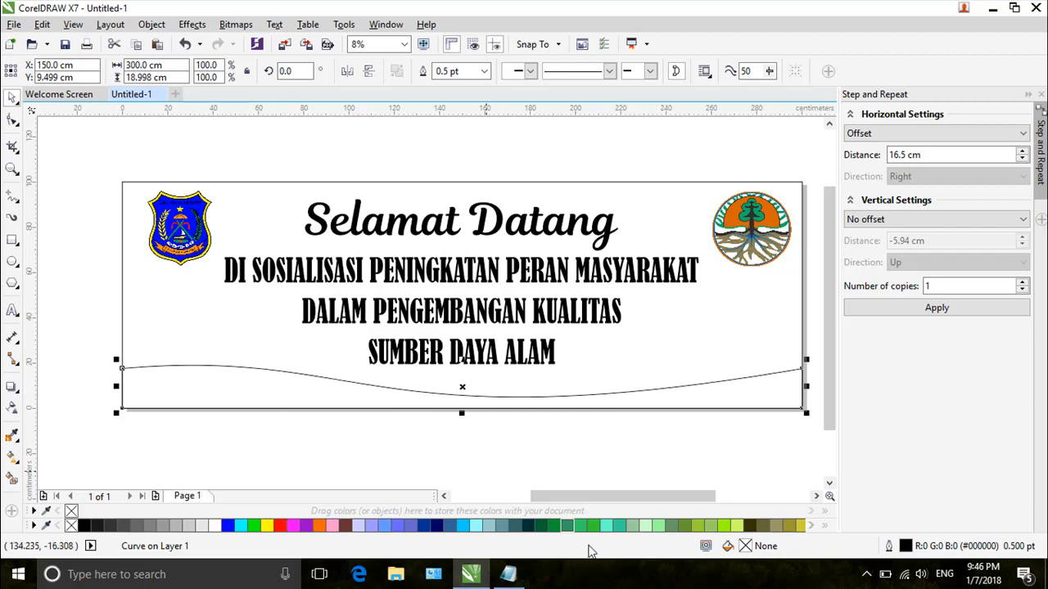
click(528, 525)
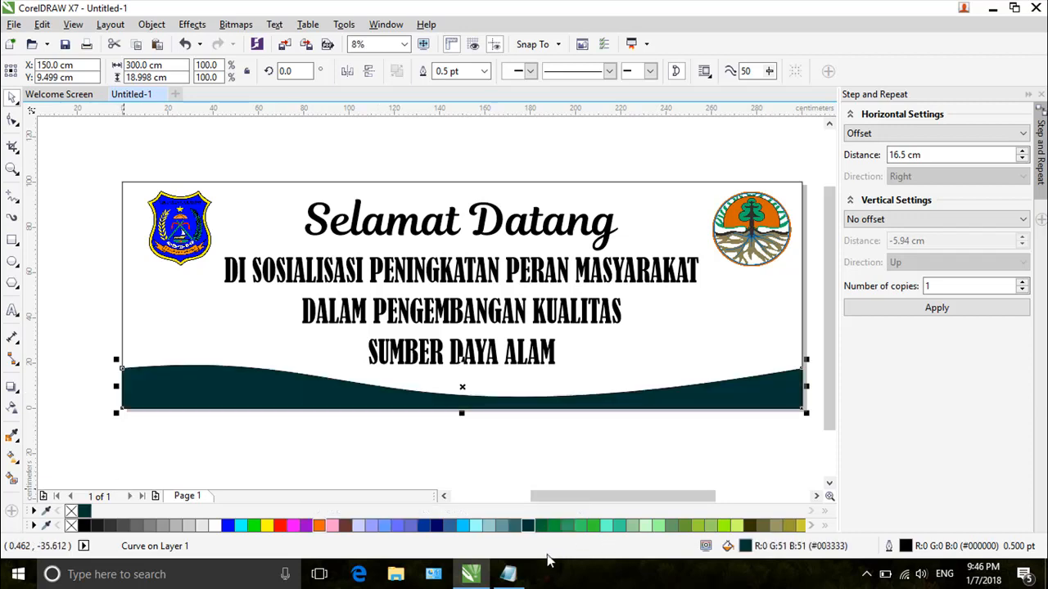
click(267, 526)
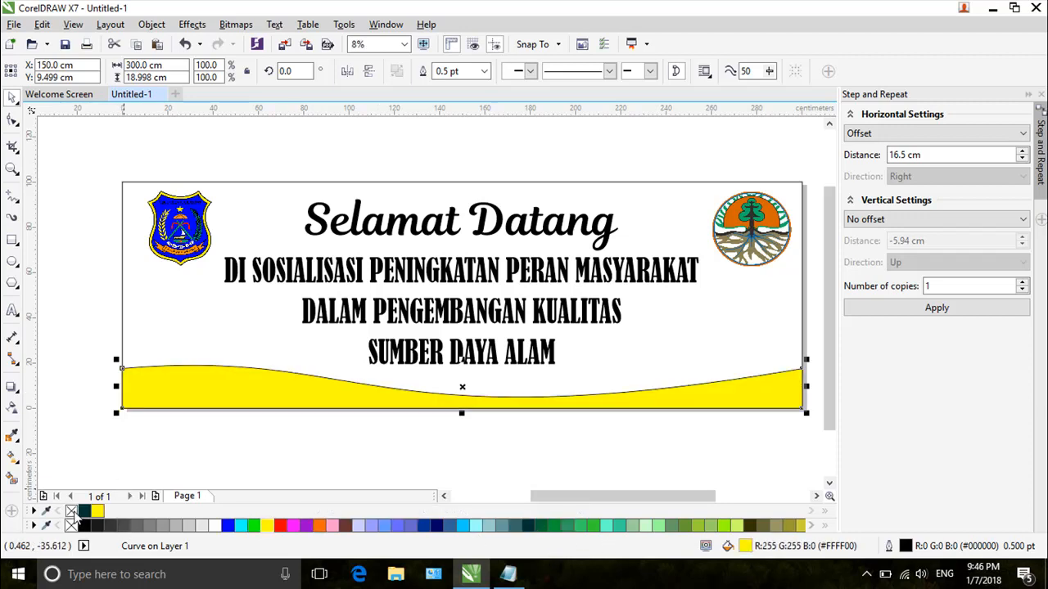
right_click(71, 524)
click(220, 386)
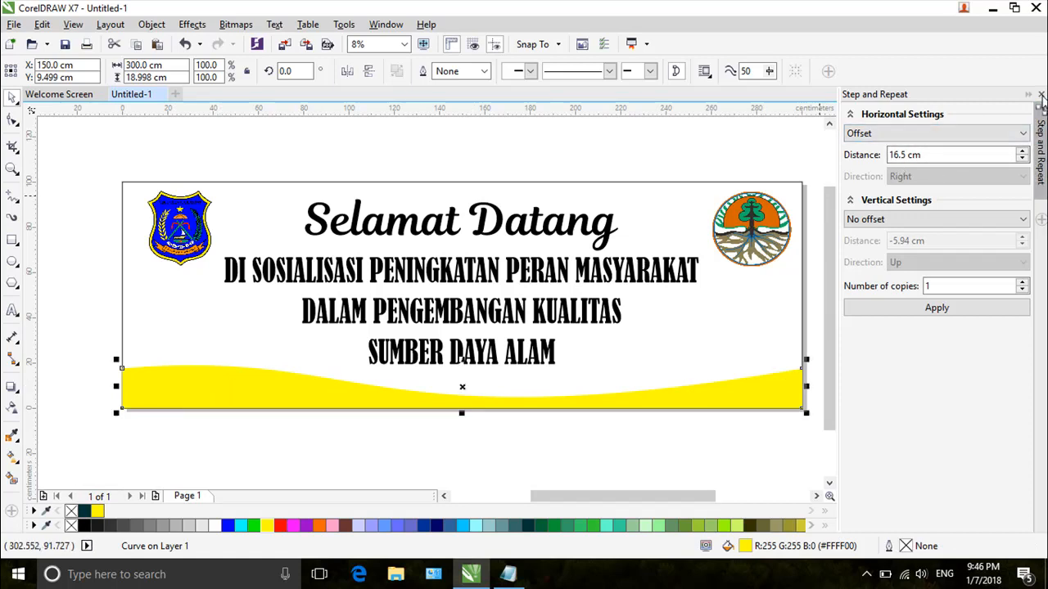
Copy the yellow wave, then stretch the original upward to 22.3 cm high and fill it with dark teal (#003333).
click(1041, 95)
click(312, 386)
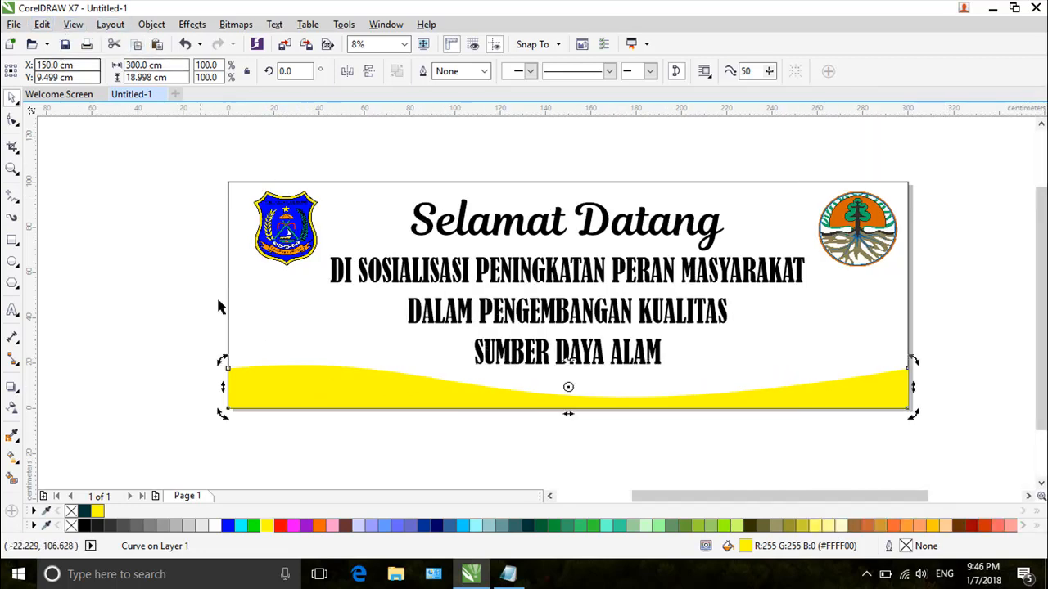
click(303, 384)
right_click(303, 384)
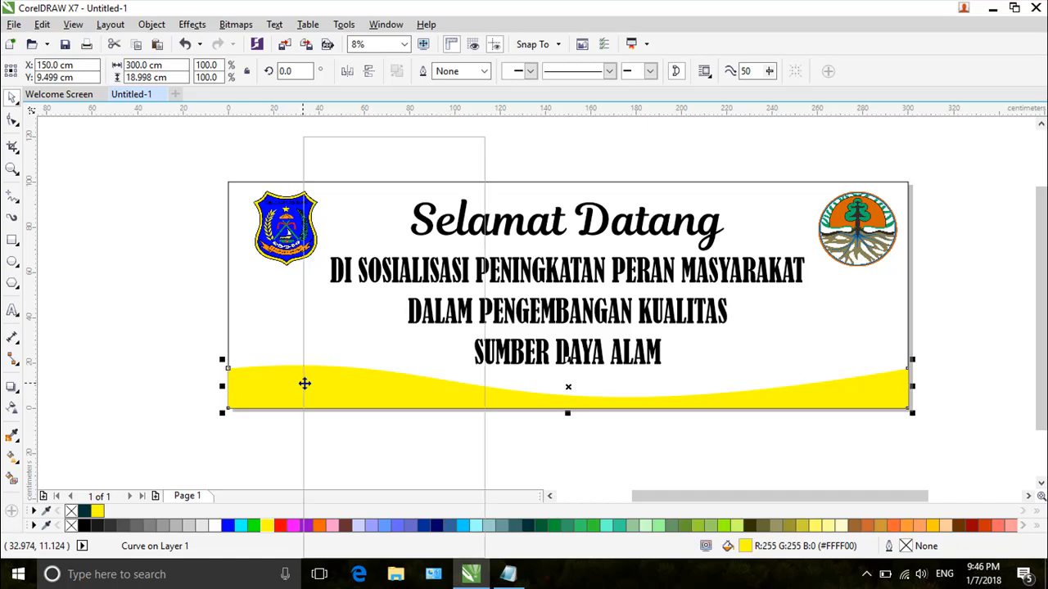
click(344, 292)
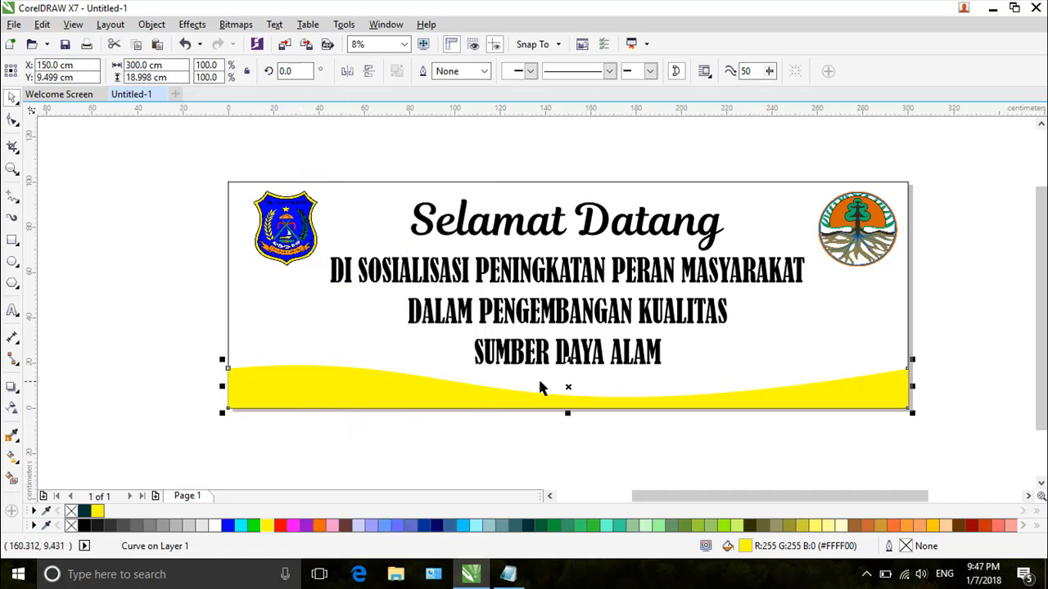
drag(565, 357, 565, 349)
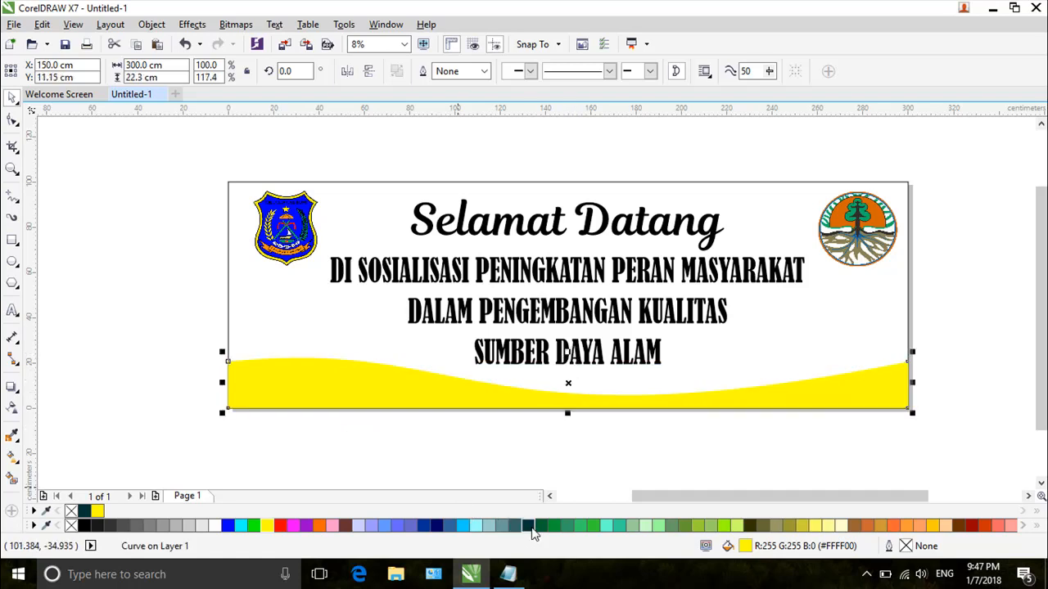
click(529, 526)
click(466, 456)
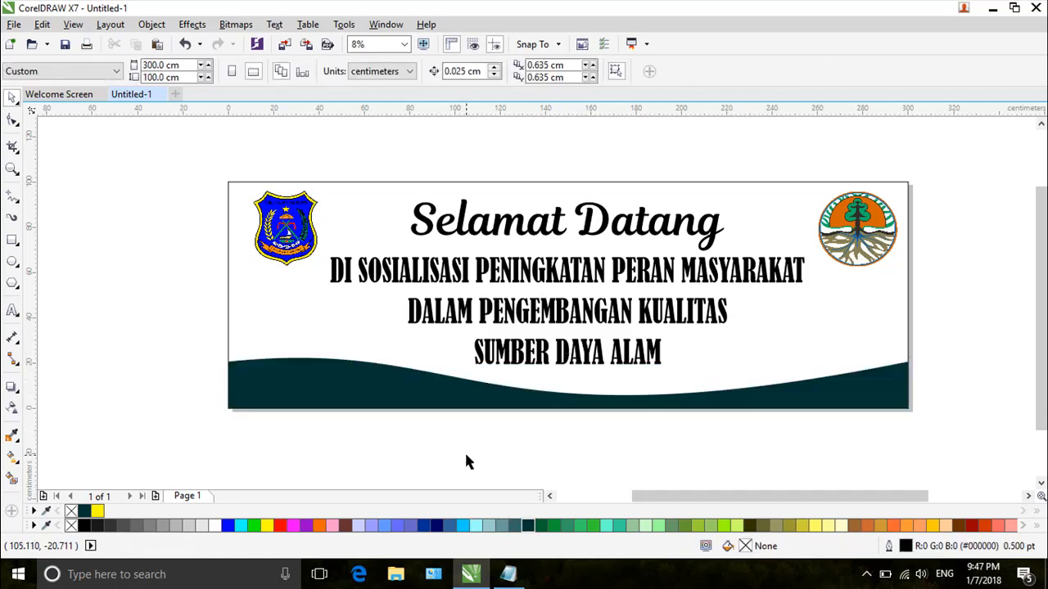
Paste the copied yellow wave in place on top of the dark teal wave.
click(358, 401)
right_click(353, 395)
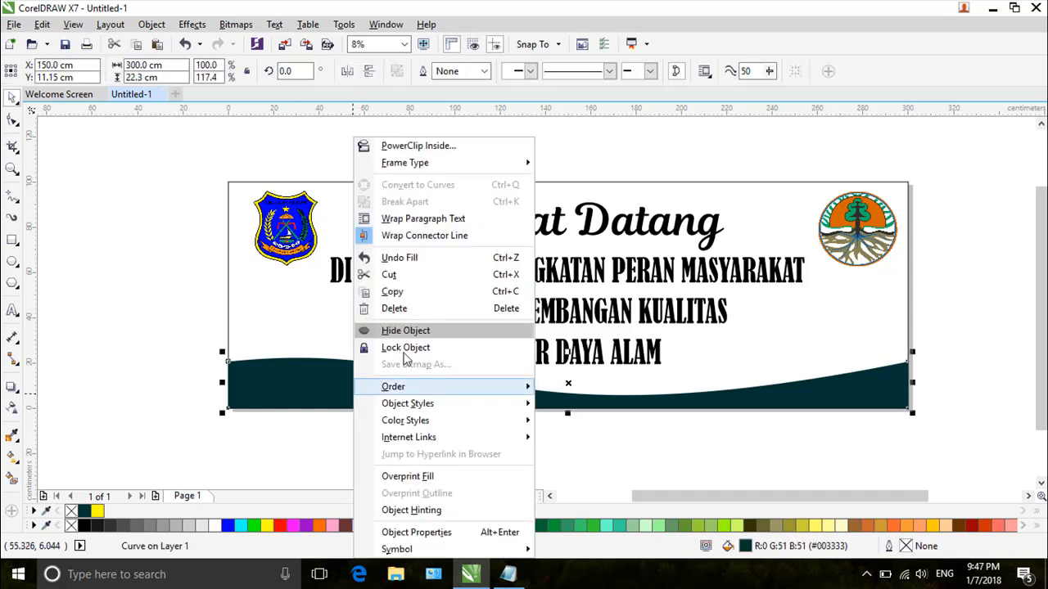
click(599, 473)
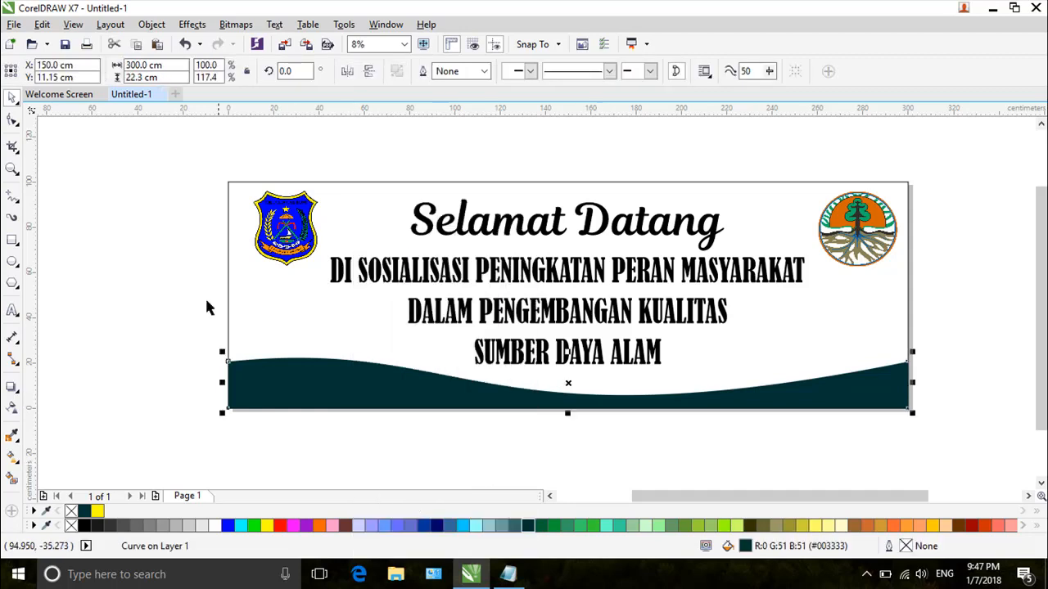
click(52, 25)
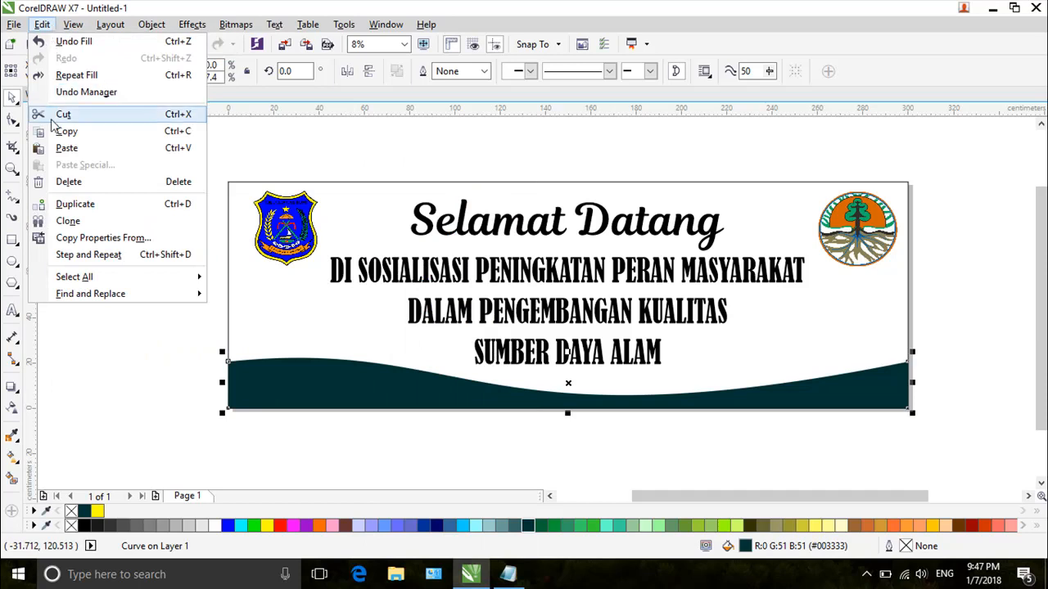
click(67, 148)
click(562, 442)
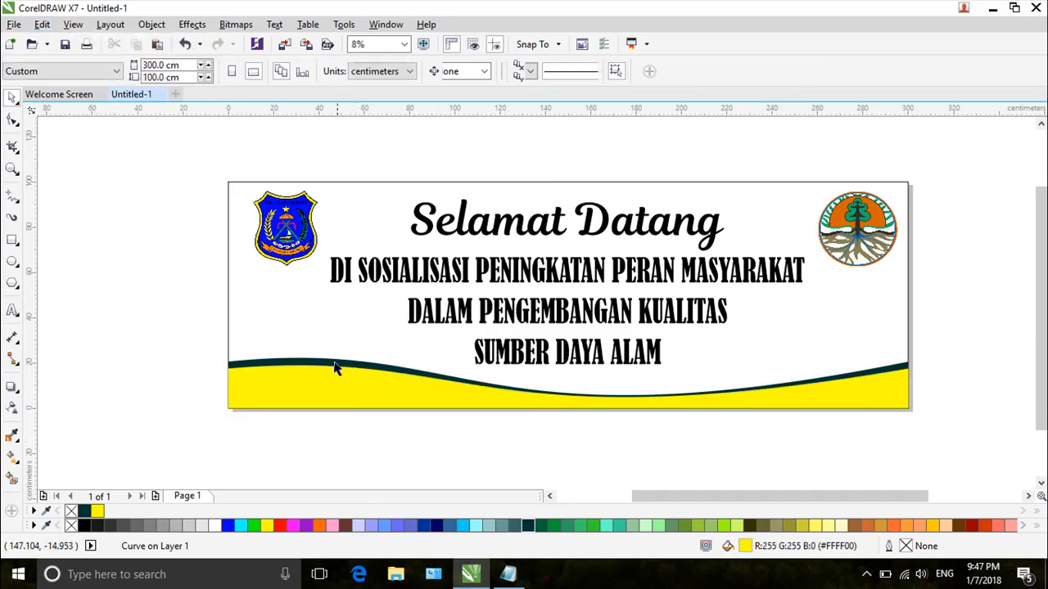
Stretch the dark teal wave slightly higher to thicken the band above the yellow wave.
click(334, 362)
drag(568, 353, 568, 348)
double_click(13, 166)
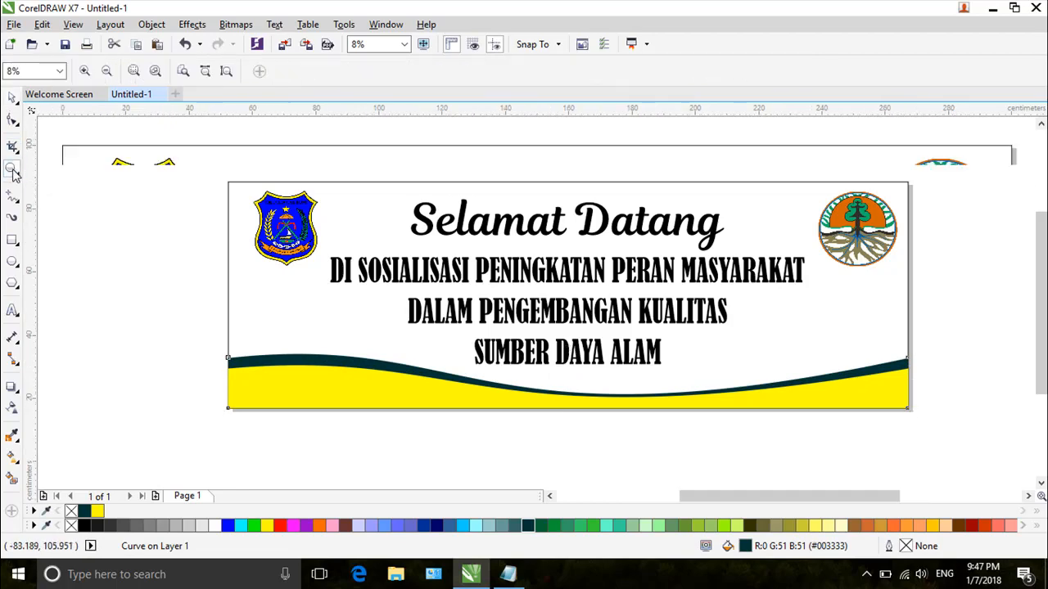
click(15, 98)
click(116, 126)
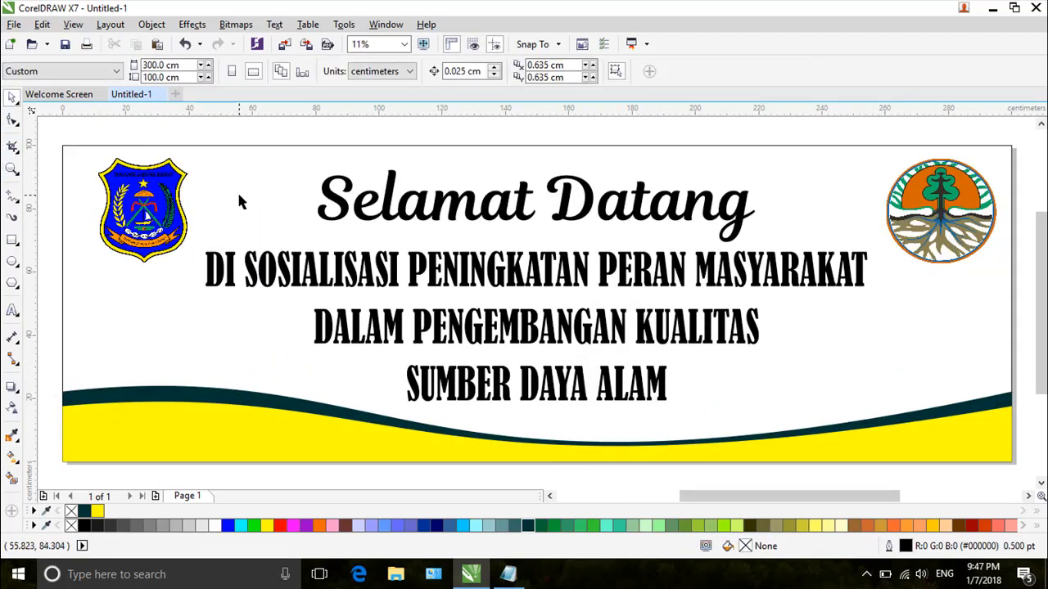
Enlarge the event title about its centre to roughly 217 x 49 cm.
click(479, 285)
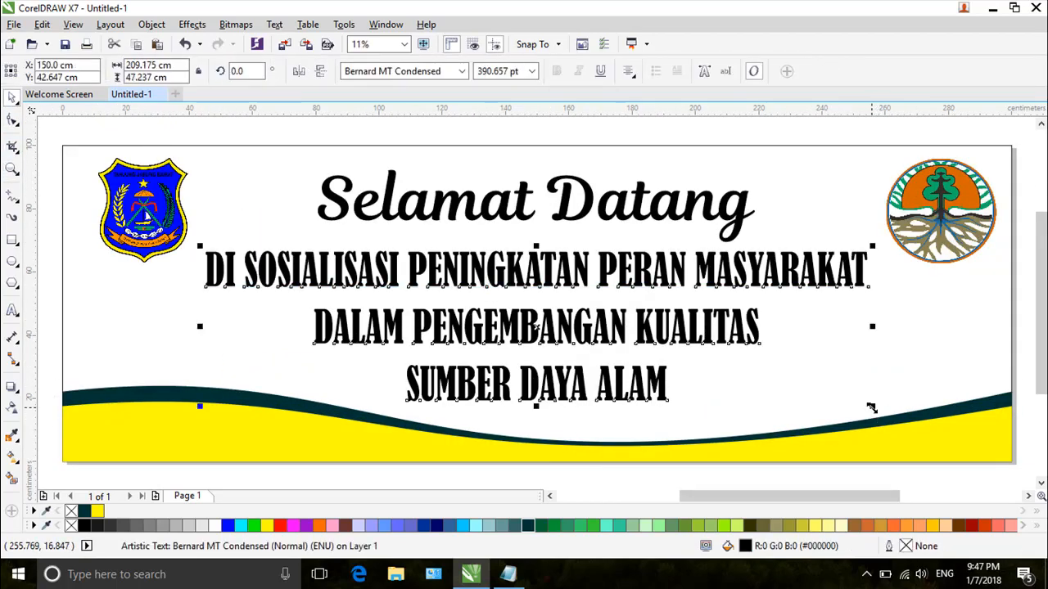
drag(871, 408, 881, 412)
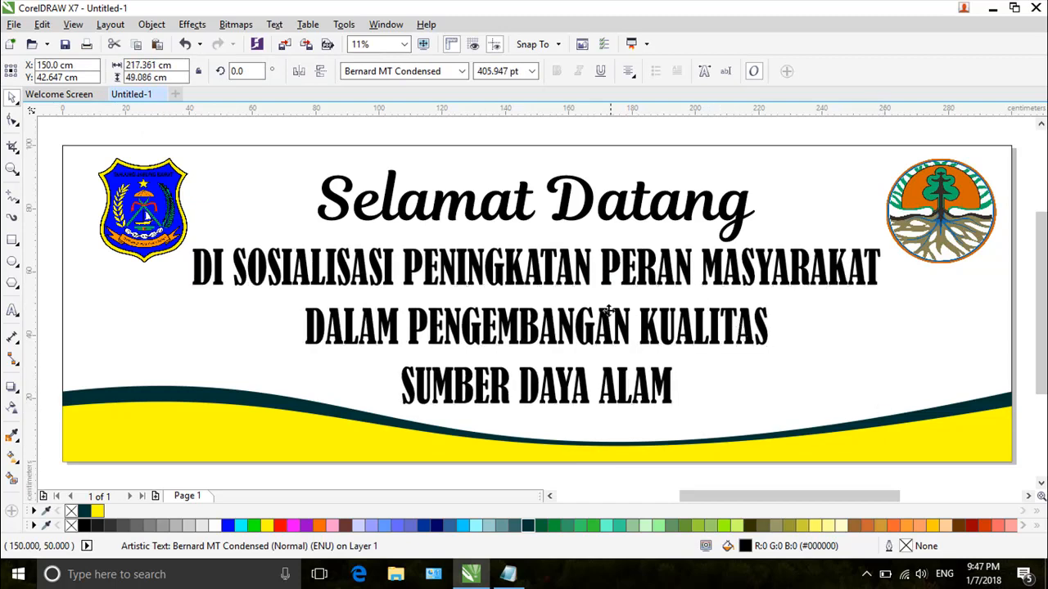
scroll(608, 311, down, 3)
click(821, 340)
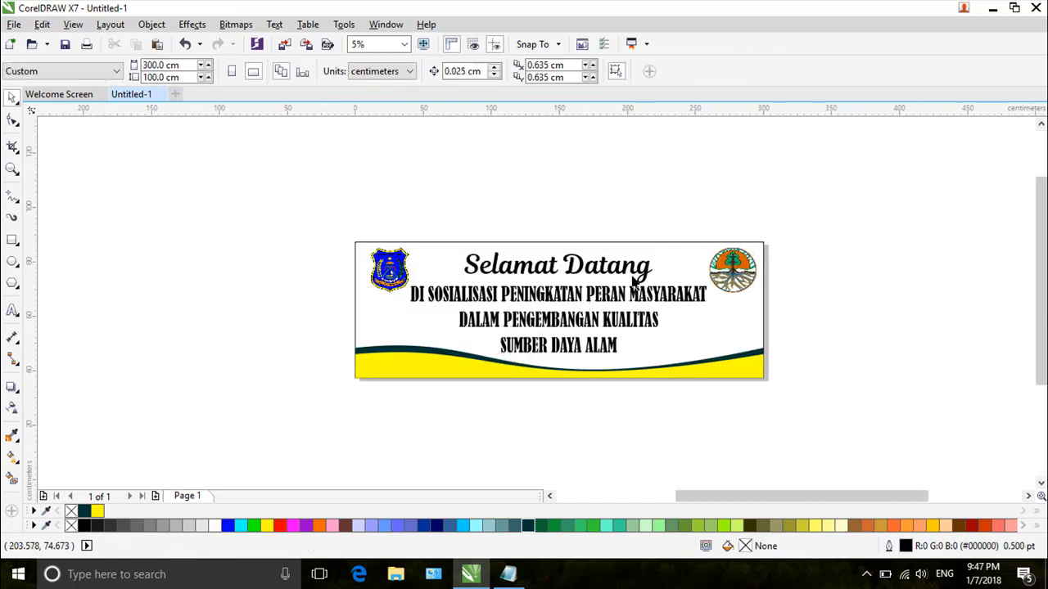
Enlarge the shield logo slightly and shift it a little closer to the banner's left edge.
scroll(634, 282, up, 2)
click(110, 304)
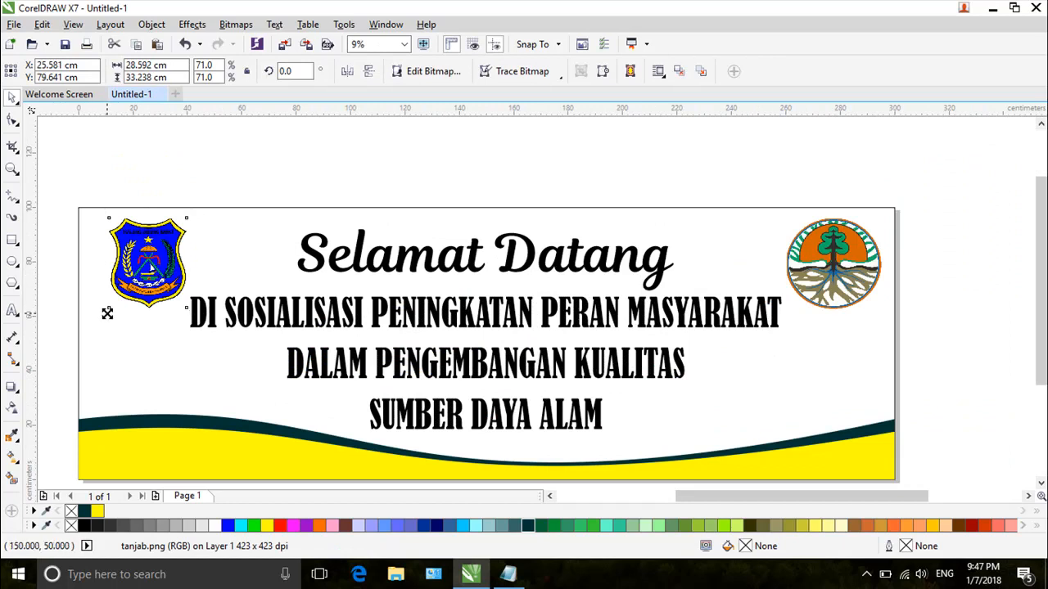
drag(107, 313, 104, 313)
drag(145, 276, 137, 276)
click(352, 199)
scroll(352, 199, down, 1)
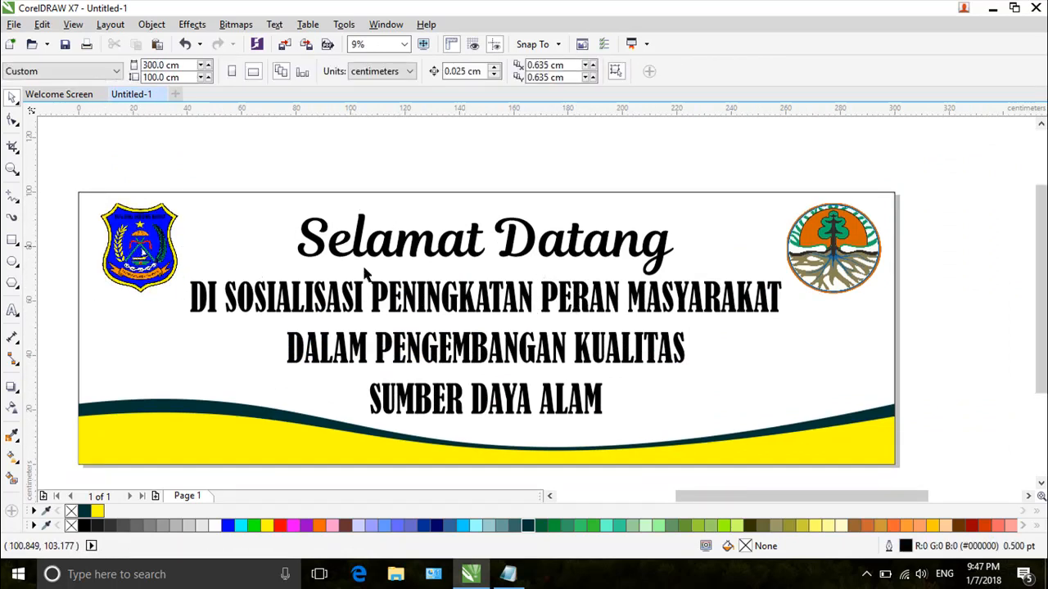
Import background.jpg from the Desktop and place it on the banner.
click(14, 24)
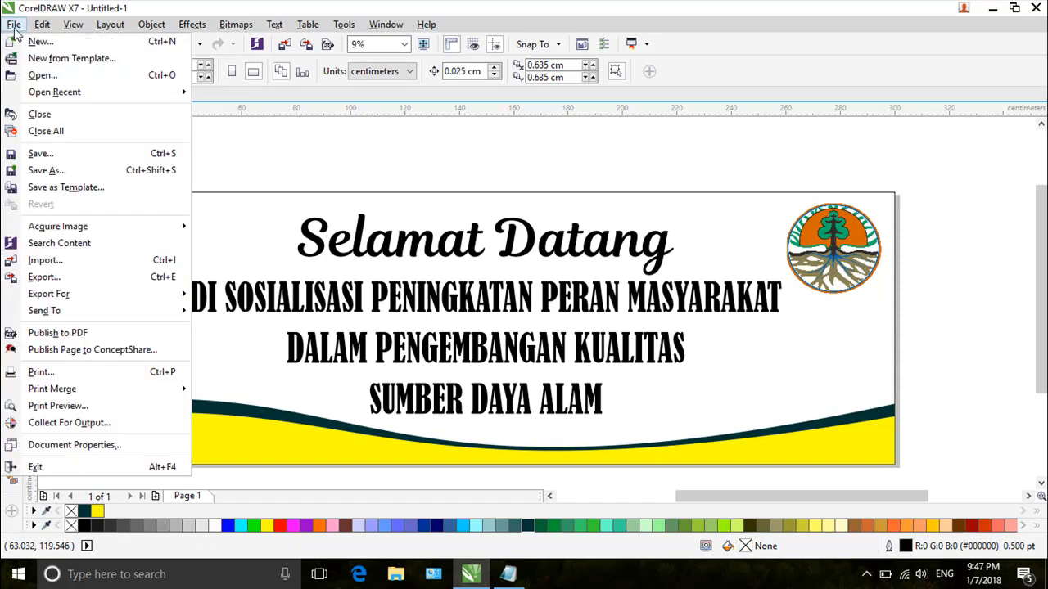
click(57, 264)
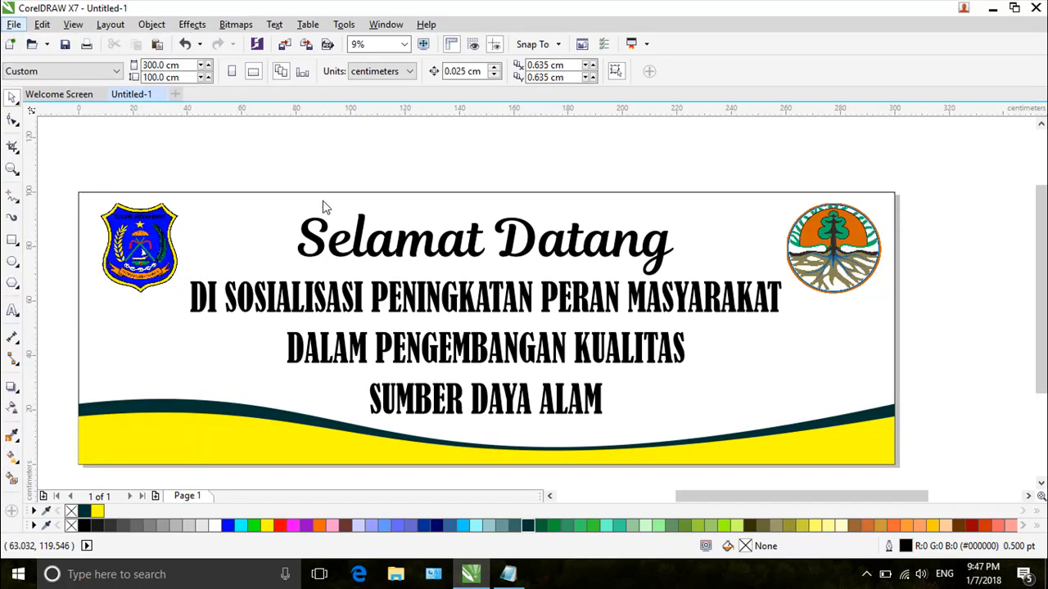
click(631, 209)
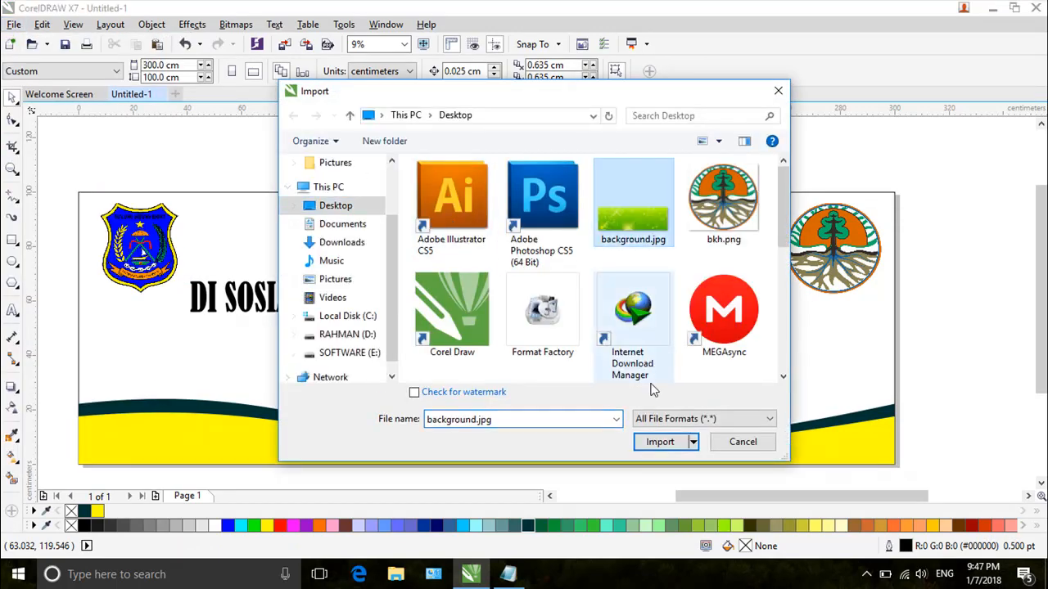
click(665, 444)
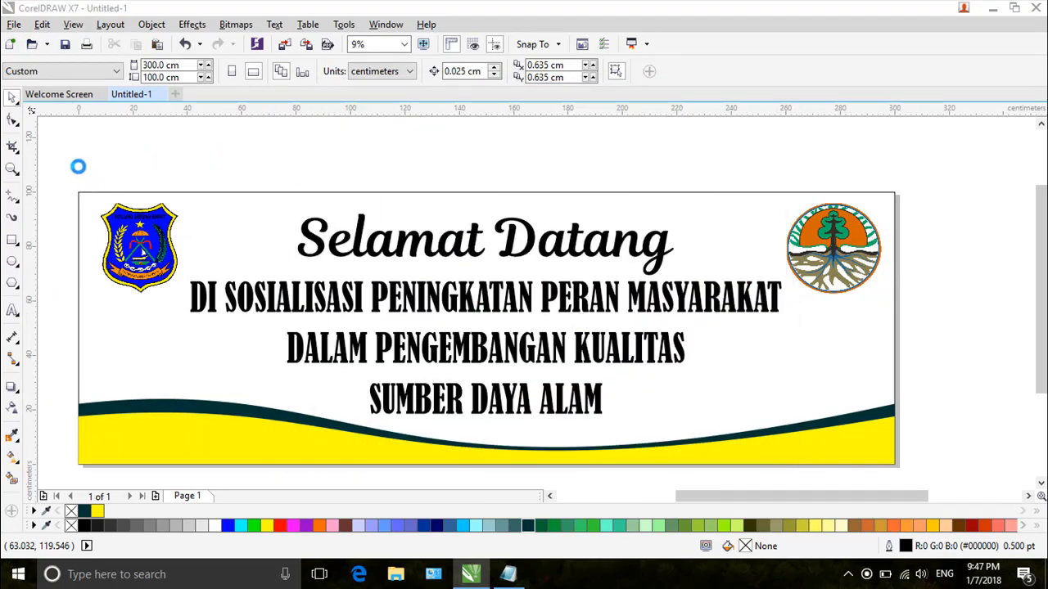
click(357, 175)
Resize the imported green background image to 300 cm wide by 100 cm high.
scroll(355, 176, down, 2)
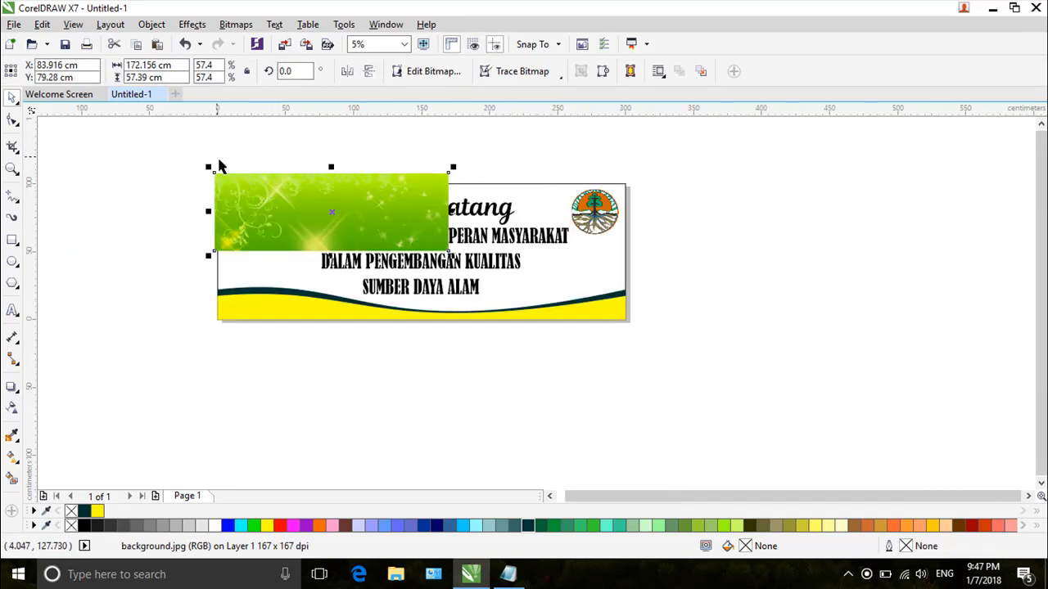
click(148, 65)
text(300)
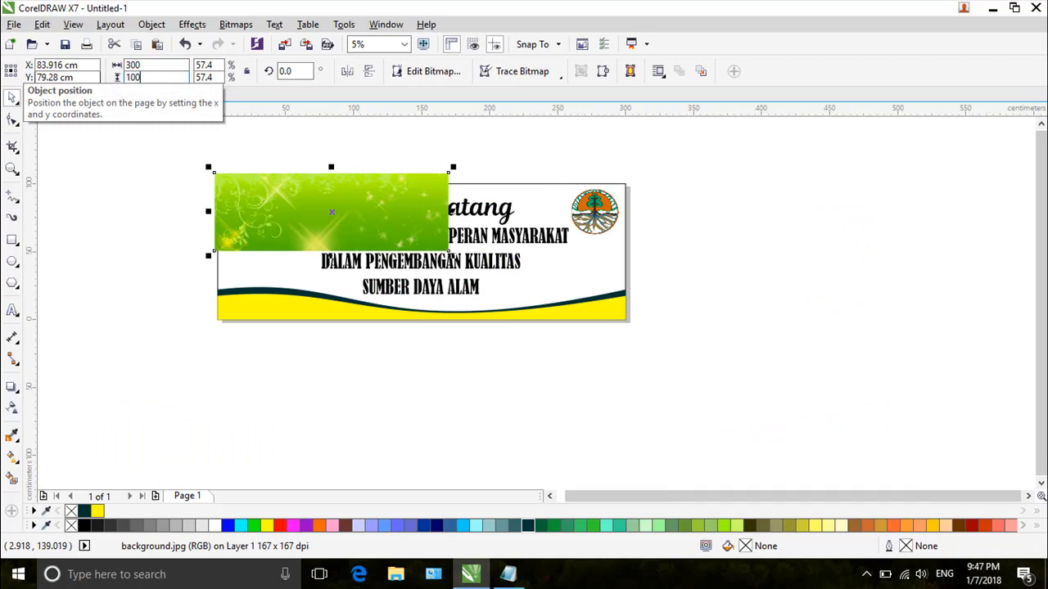
key(Return)
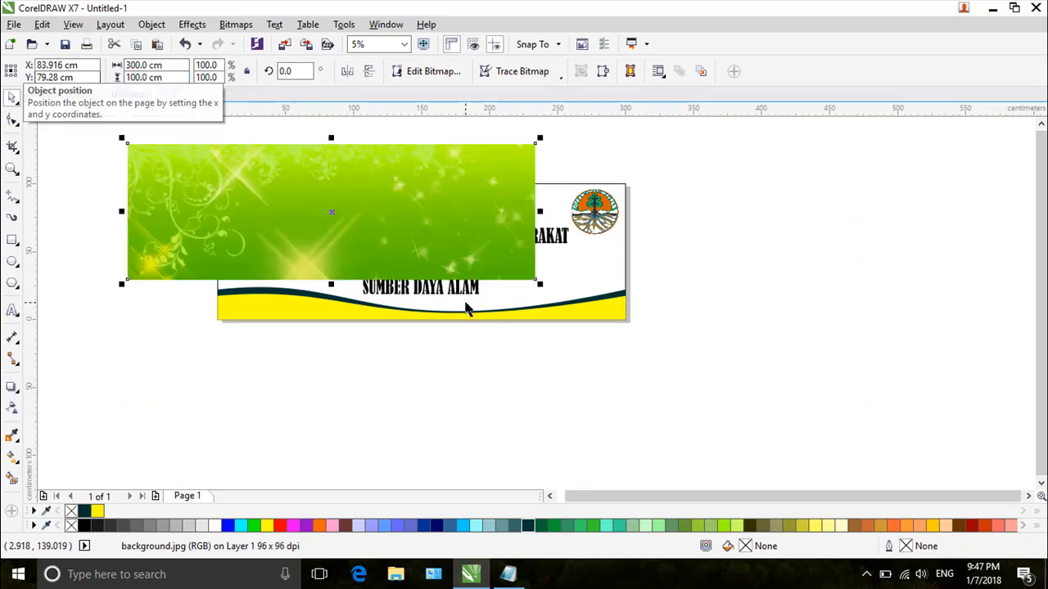
Move the green background over the banner page and send it to the back of the layer.
drag(404, 198, 808, 328)
drag(720, 337, 406, 234)
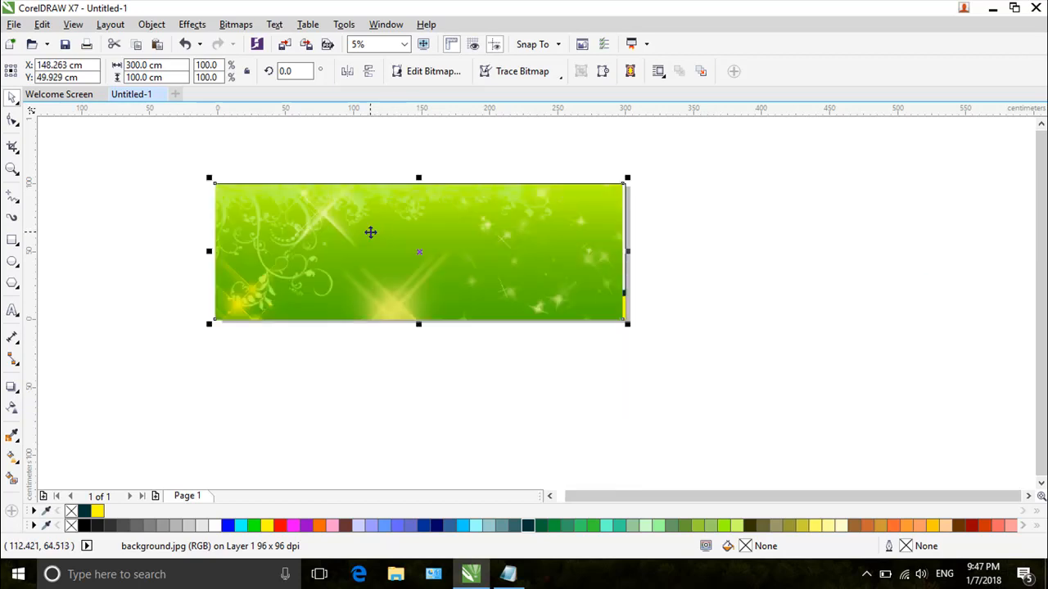
right_click(371, 235)
mouse_move(442, 406)
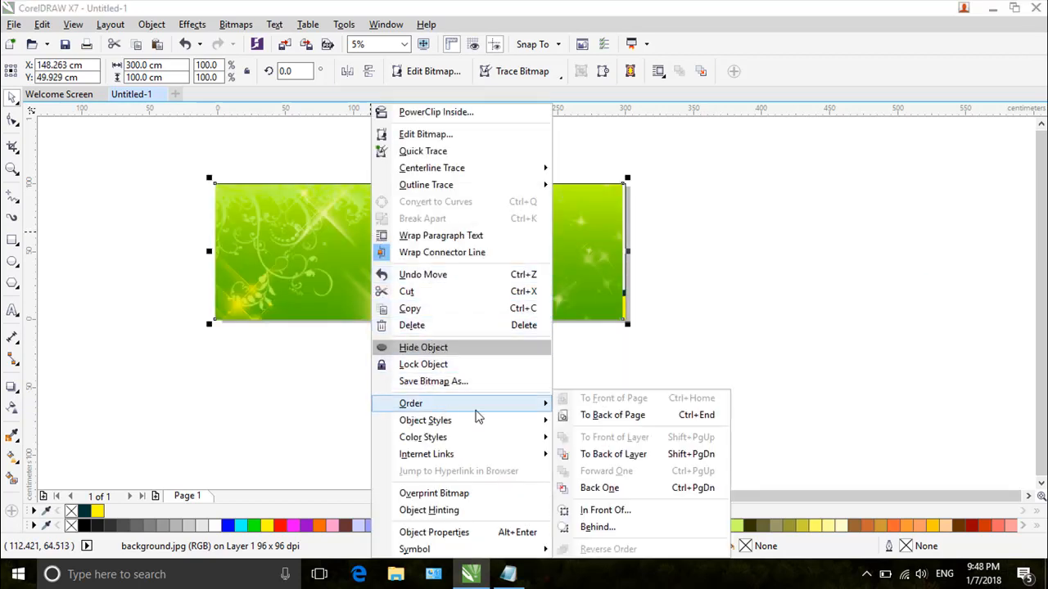
click(622, 456)
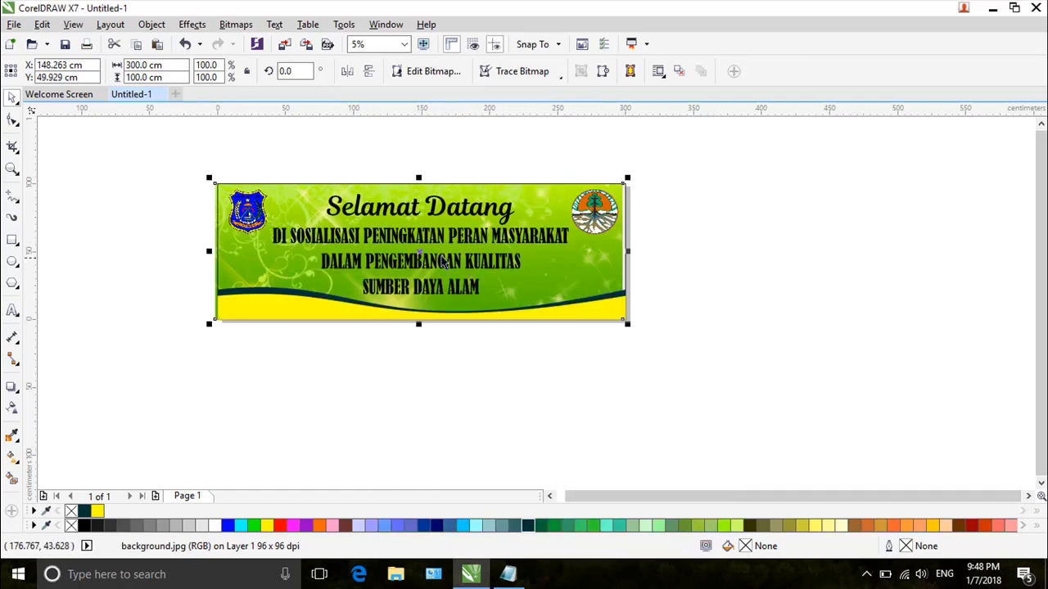
Centre the green background exactly on the page and deselect it.
mouse_move(419, 251)
mouse_down()
mouse_move(332, 237)
mouse_move(521, 396)
mouse_move(409, 409)
mouse_move(414, 251)
mouse_up()
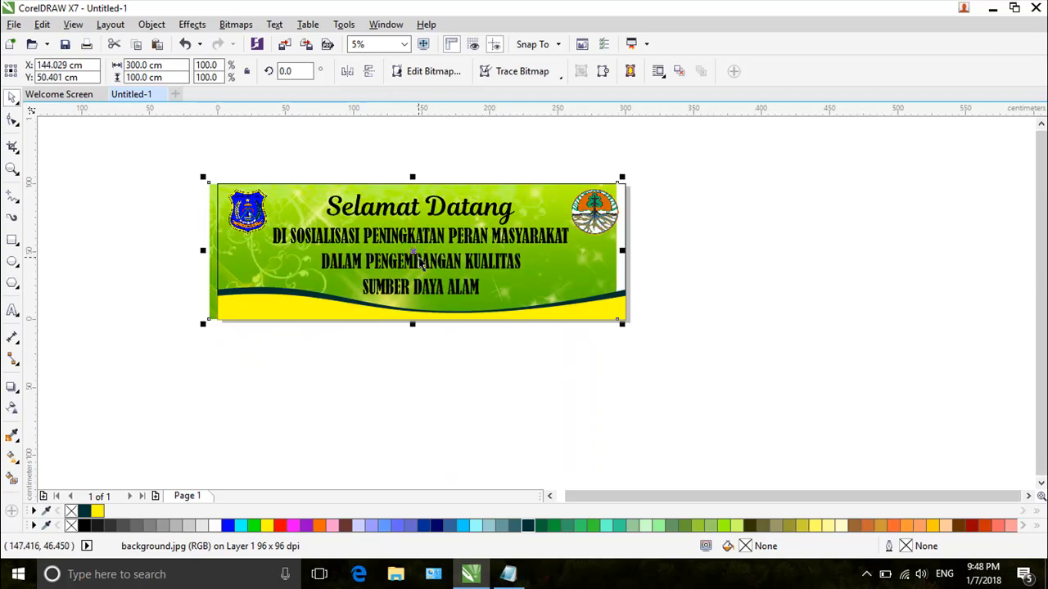
key(p)
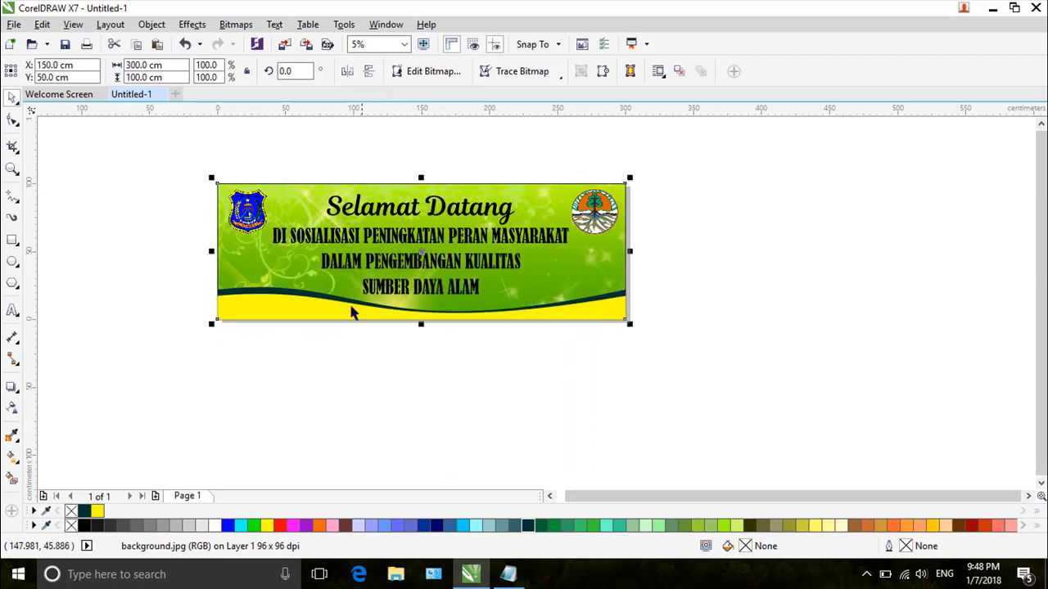
click(175, 140)
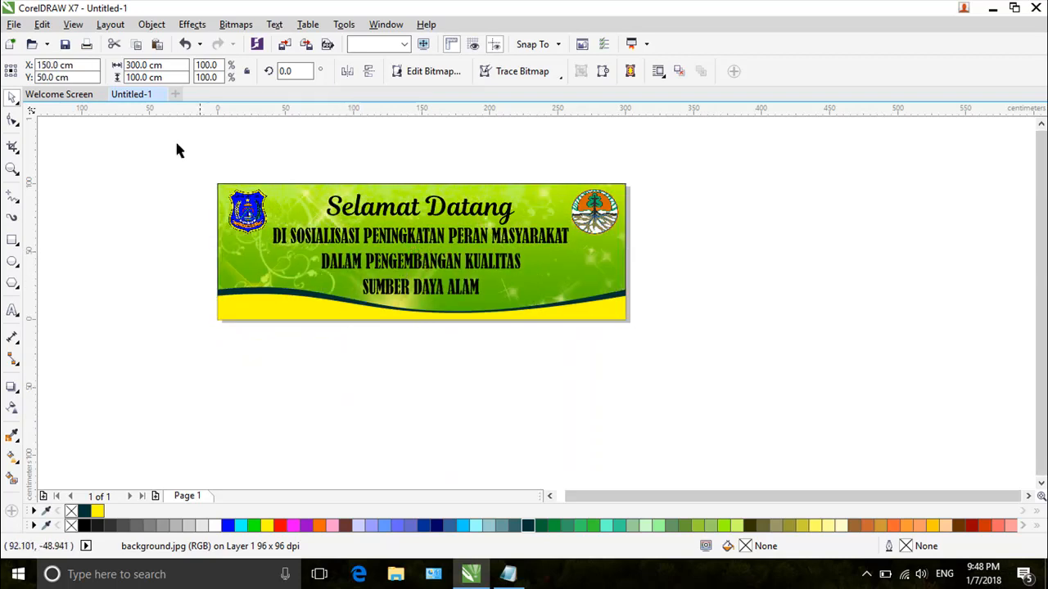
Fill the "Selamat Datang" text with yellow.
double_click(12, 169)
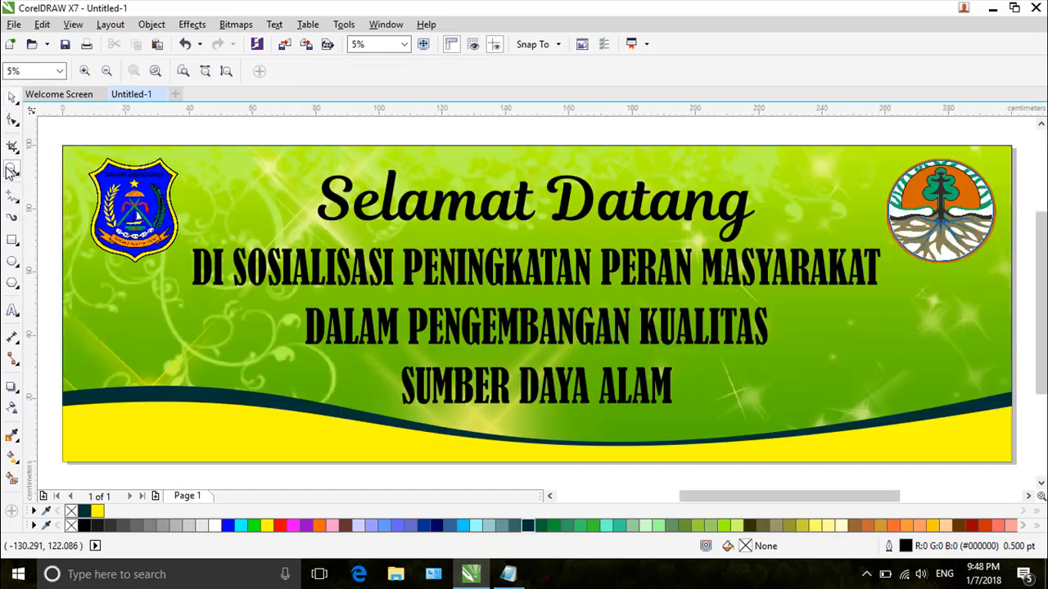
click(11, 98)
click(583, 212)
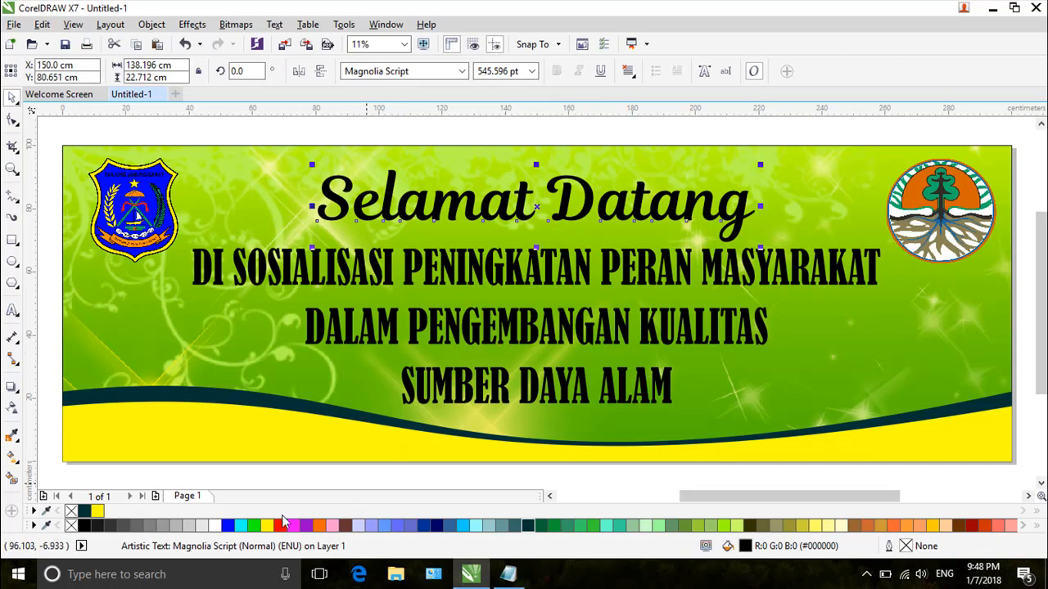
click(267, 526)
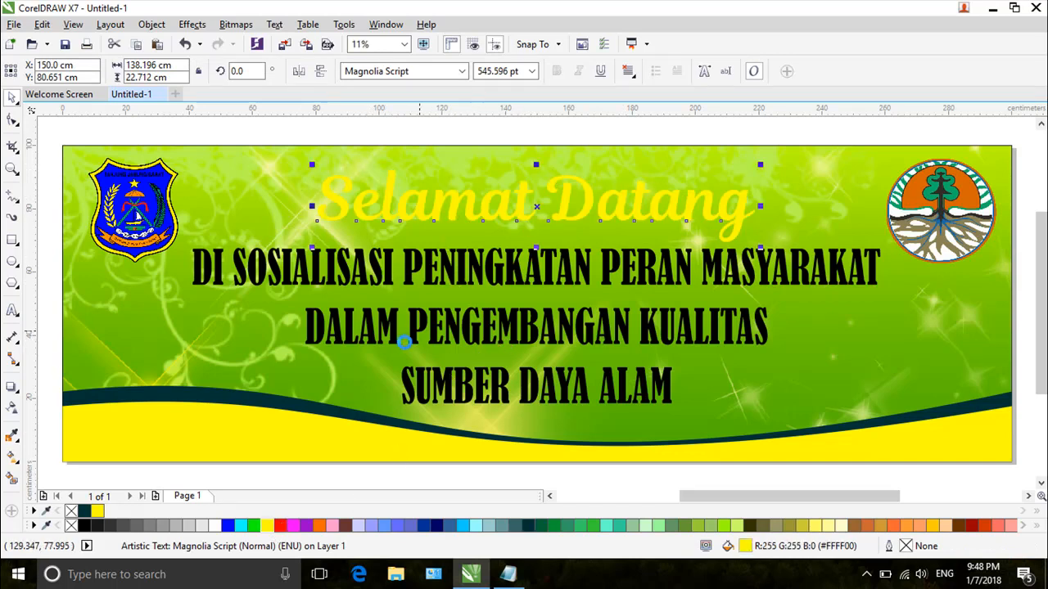
Give the "Selamat Datang" text a black 36 pt outline with rounded corners.
click(84, 526)
right_click(84, 526)
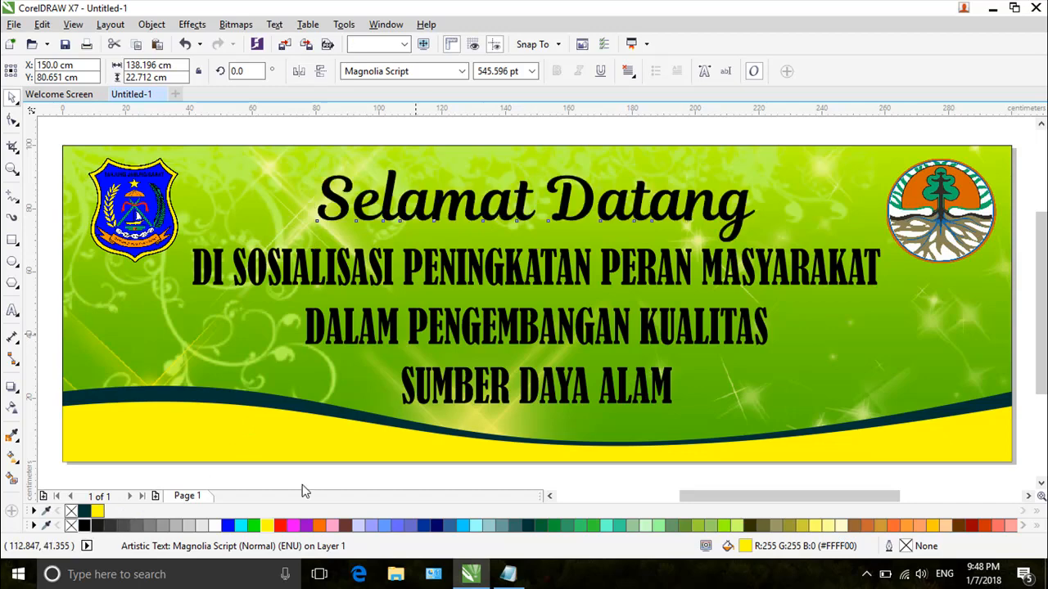
key(F12)
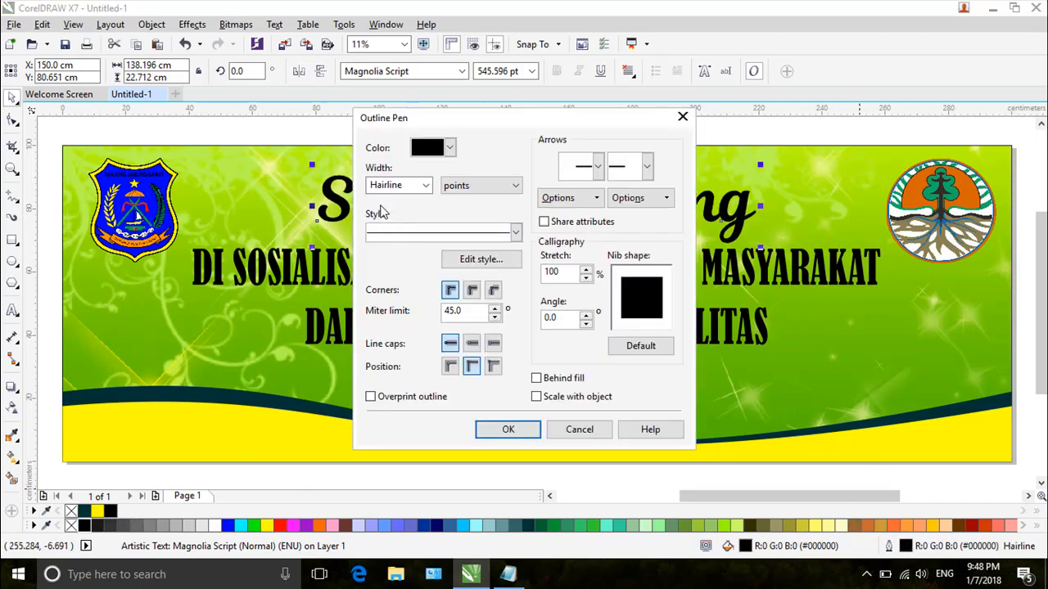
double_click(388, 186)
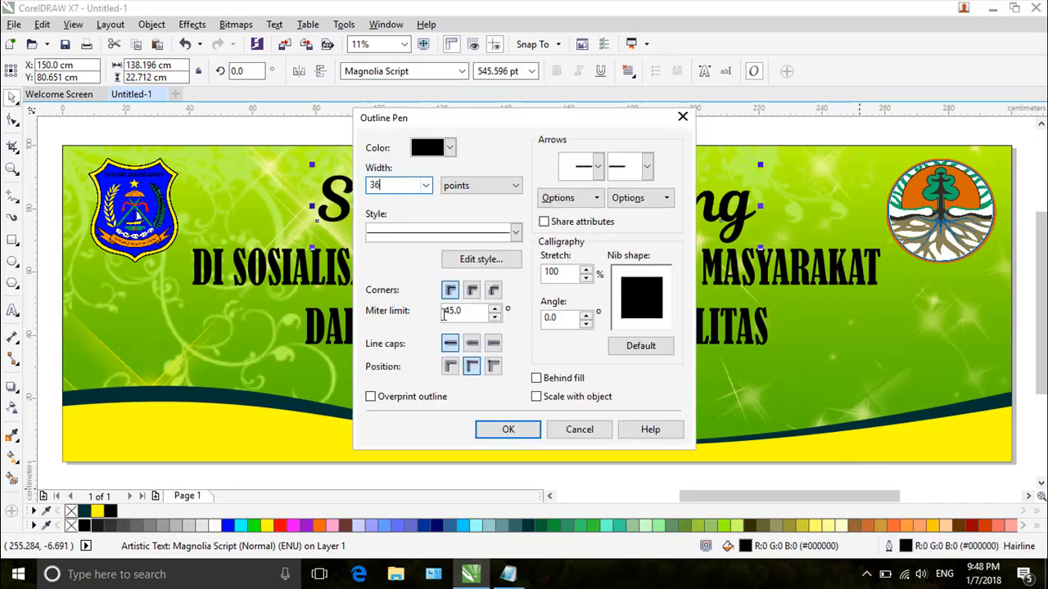
text(36)
click(472, 289)
click(508, 429)
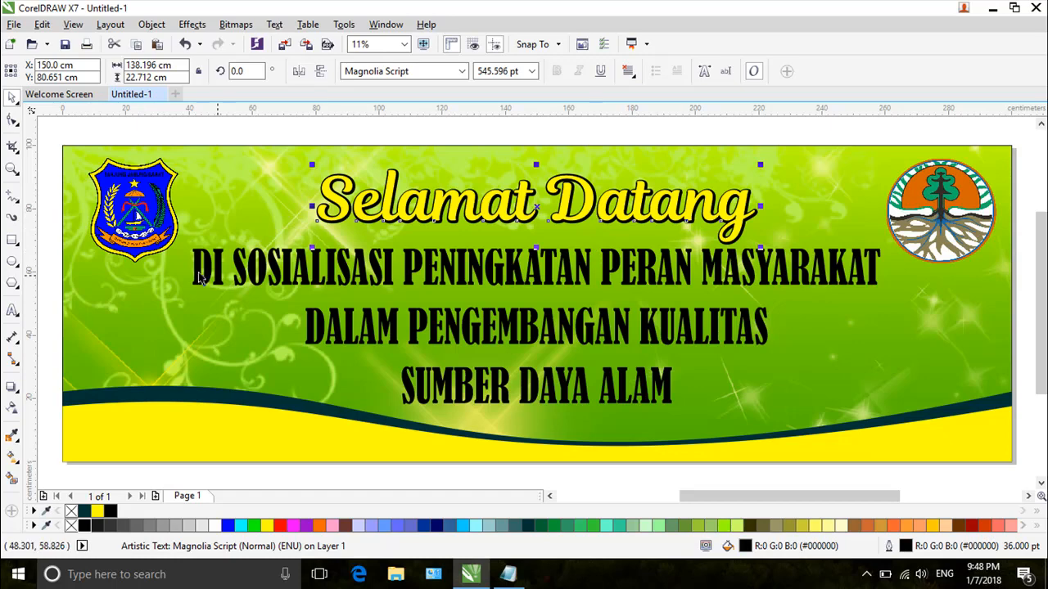
Apply a Small Glow drop shadow in white to the "Selamat Datang" text.
click(14, 388)
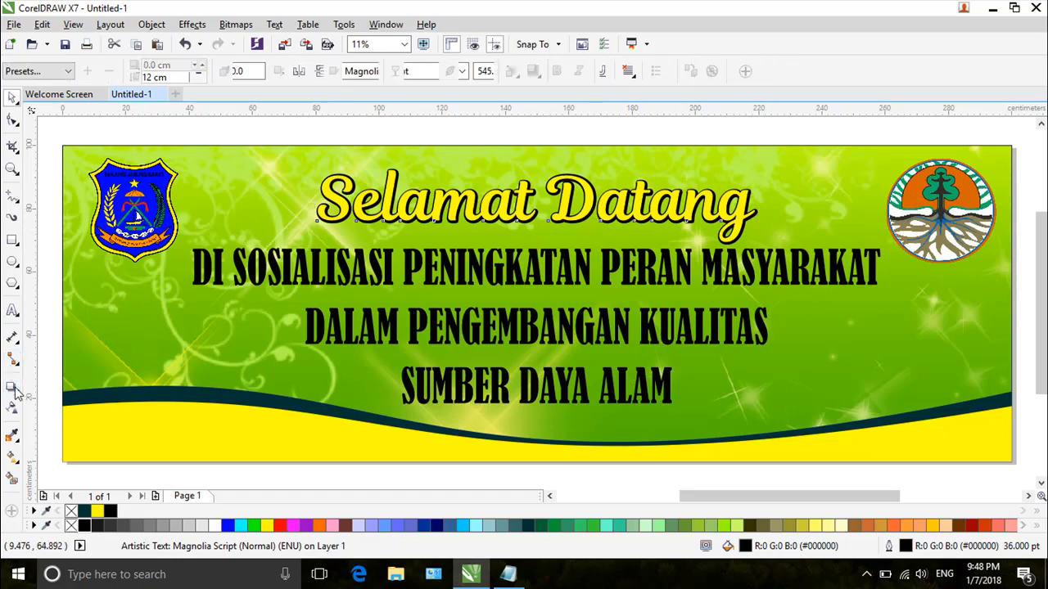
click(49, 72)
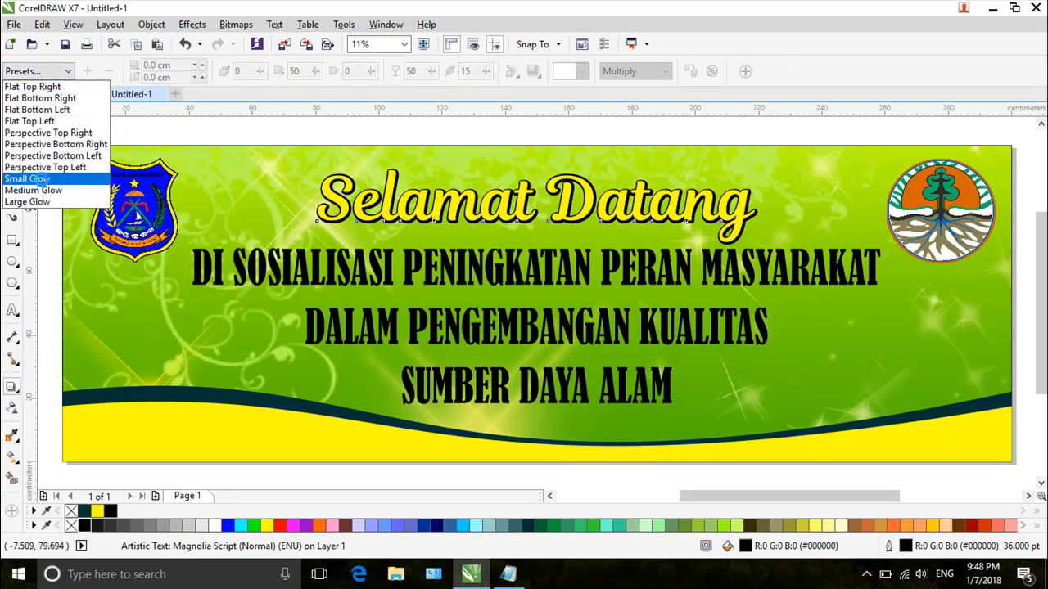
click(580, 71)
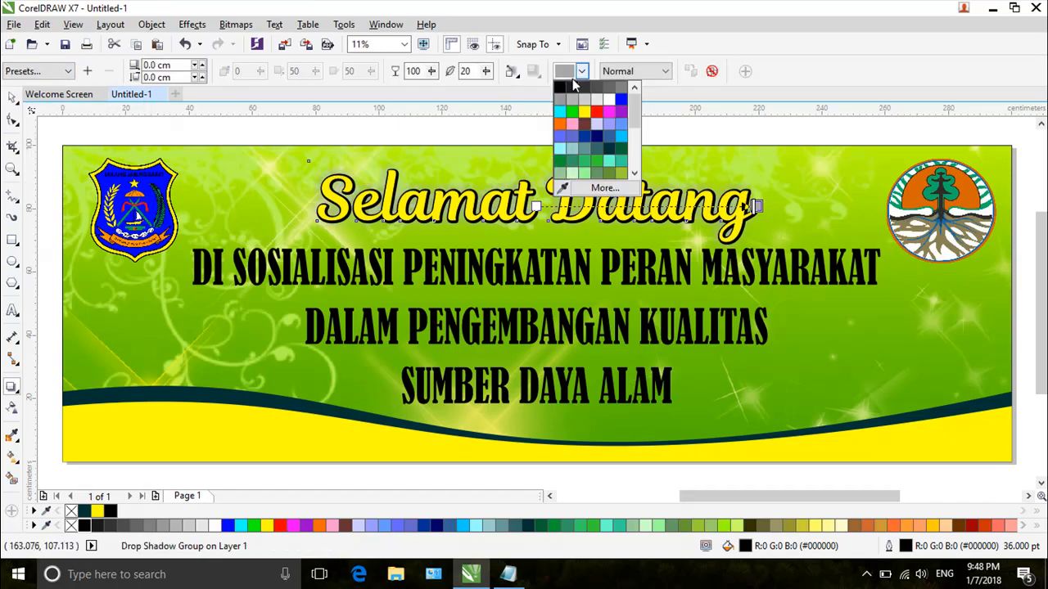
click(610, 100)
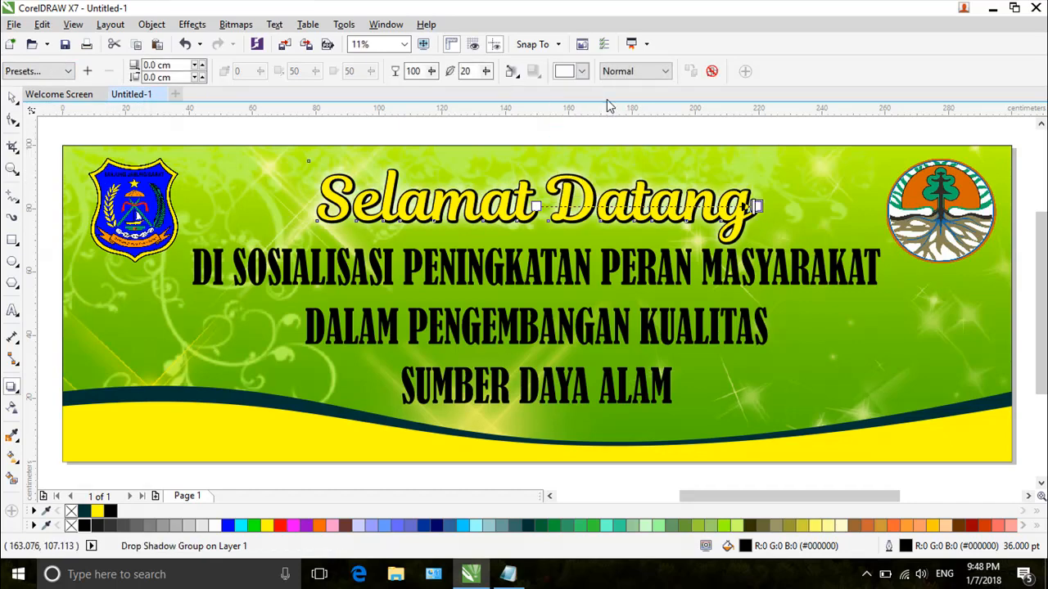
click(12, 97)
click(389, 236)
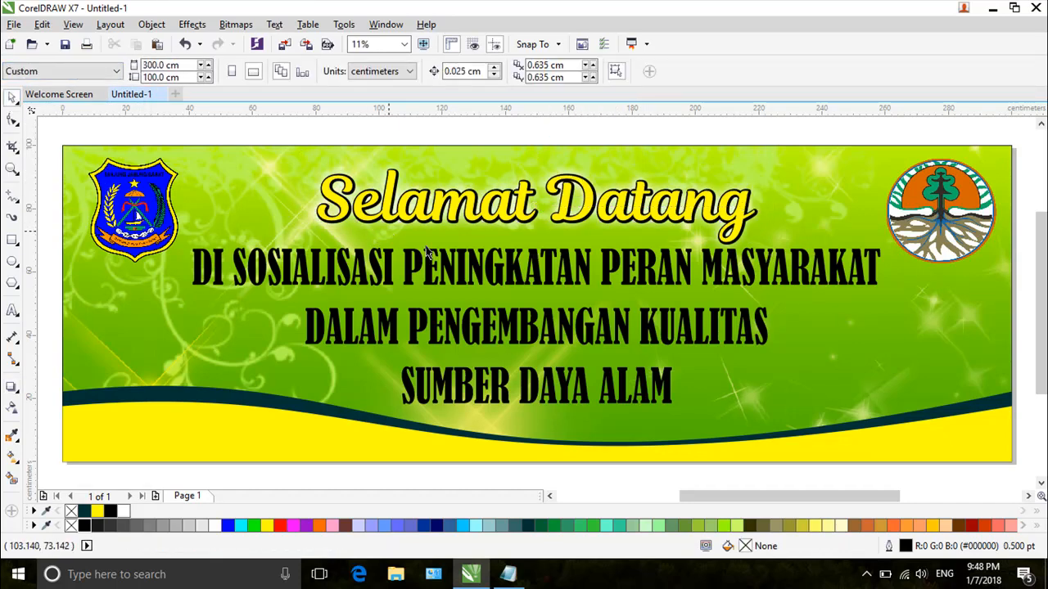
Shift the three-line event title slightly down and fill it with red.
click(492, 286)
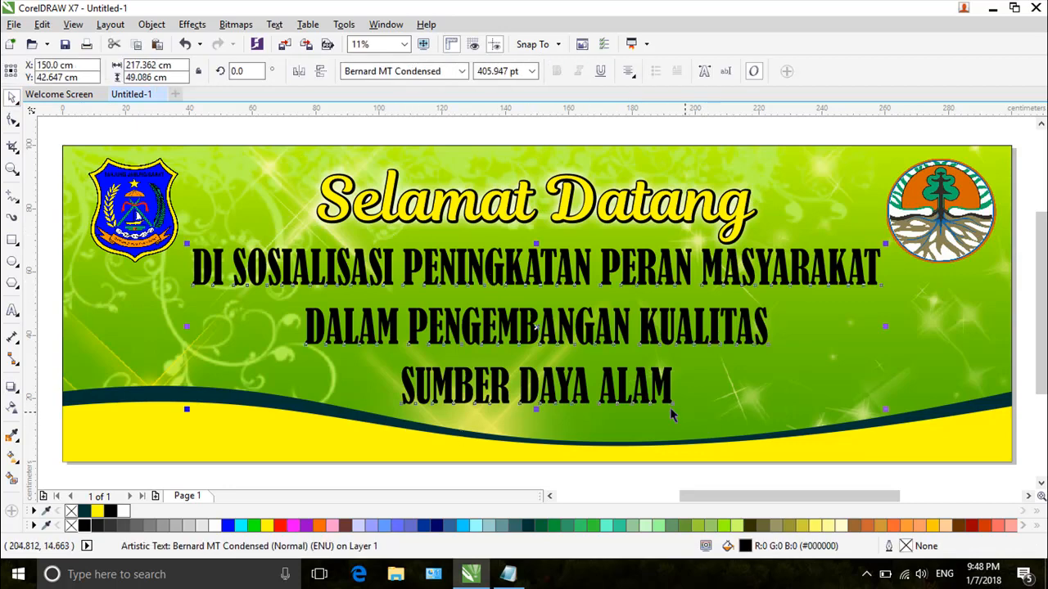
drag(666, 397, 666, 399)
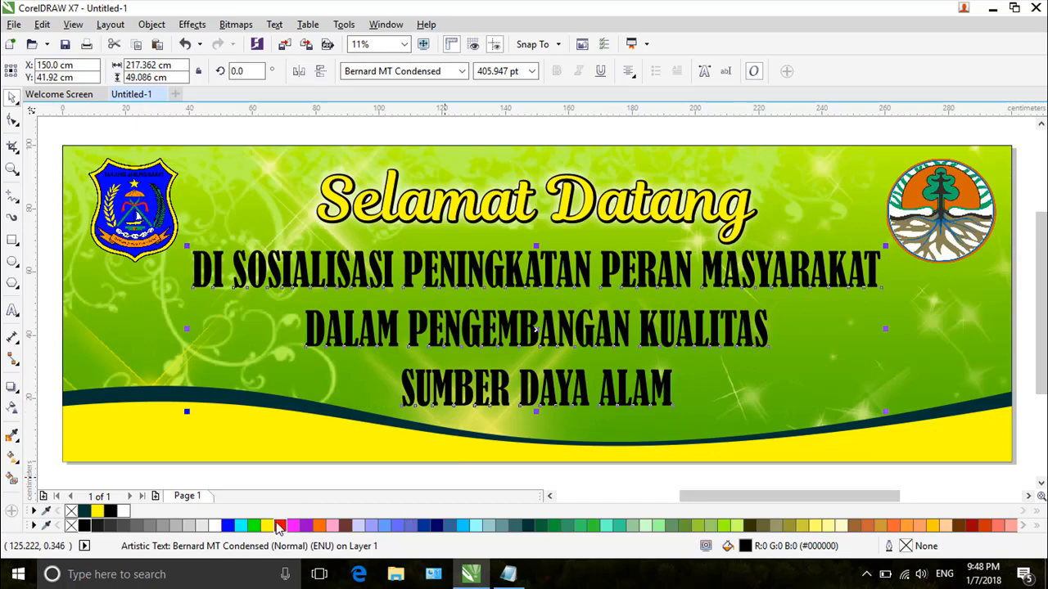
click(279, 527)
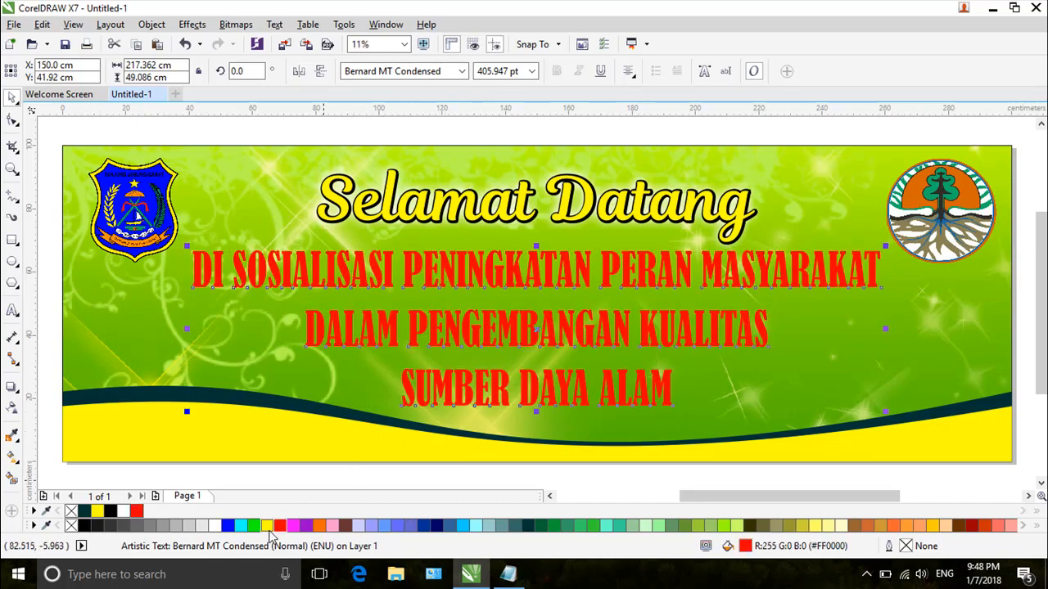
Give the event title a white 10 pt outline with rounded corners, positioned outside the letter edges.
double_click(905, 547)
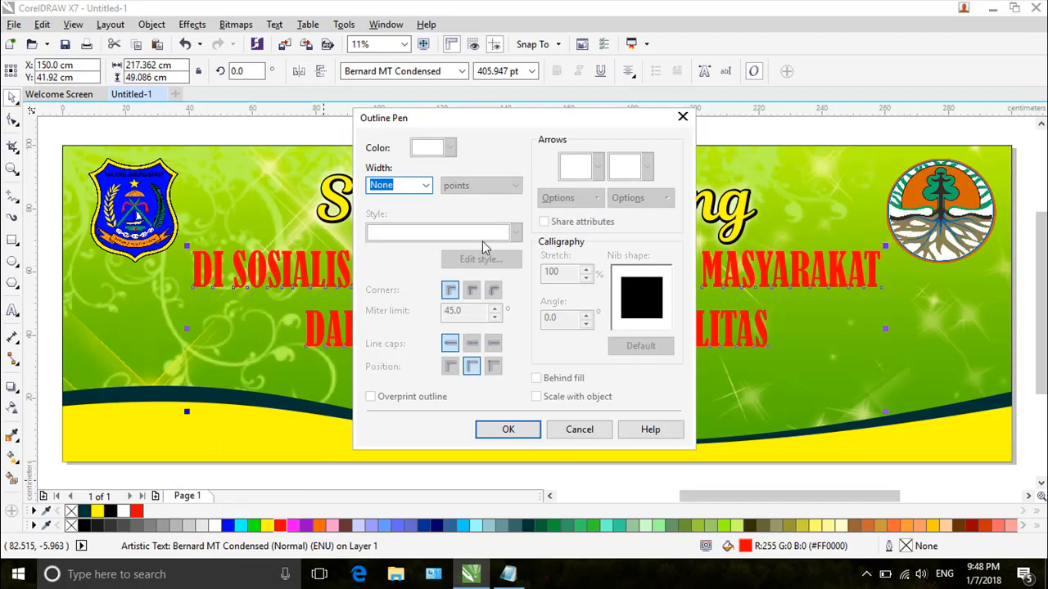
click(574, 434)
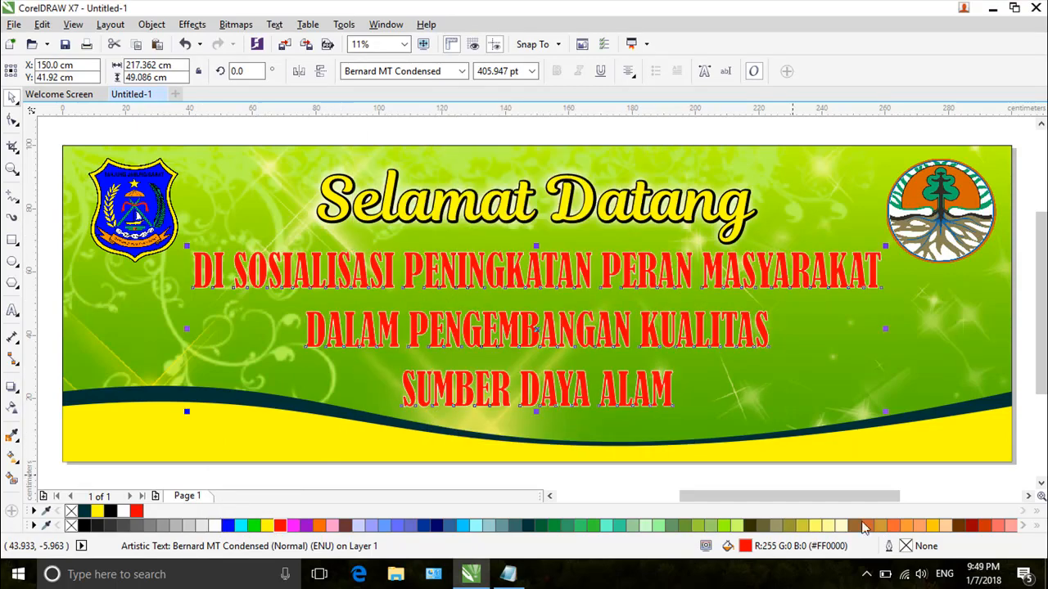
double_click(904, 546)
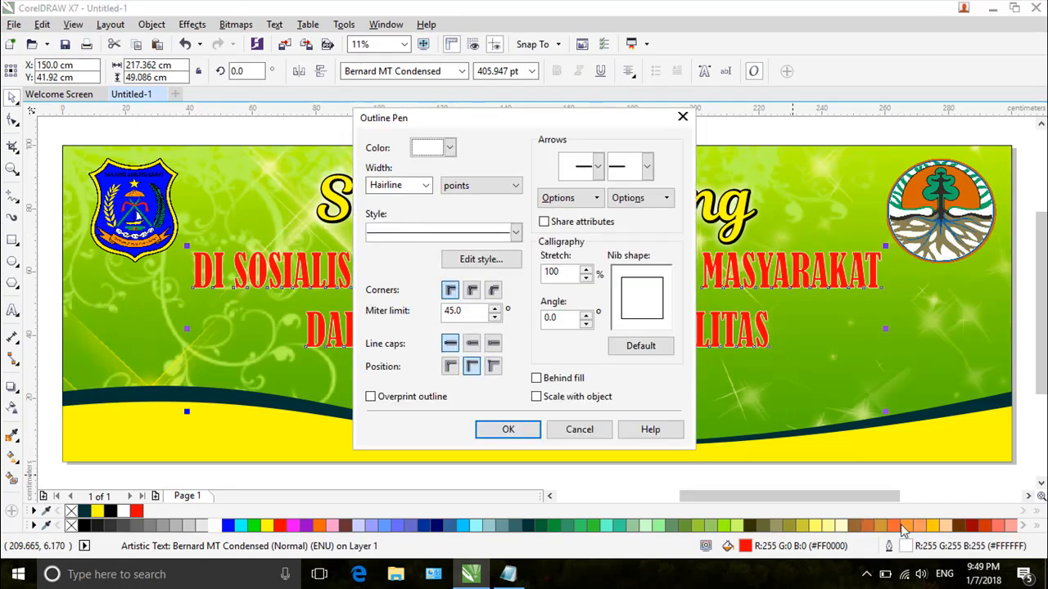
click(426, 186)
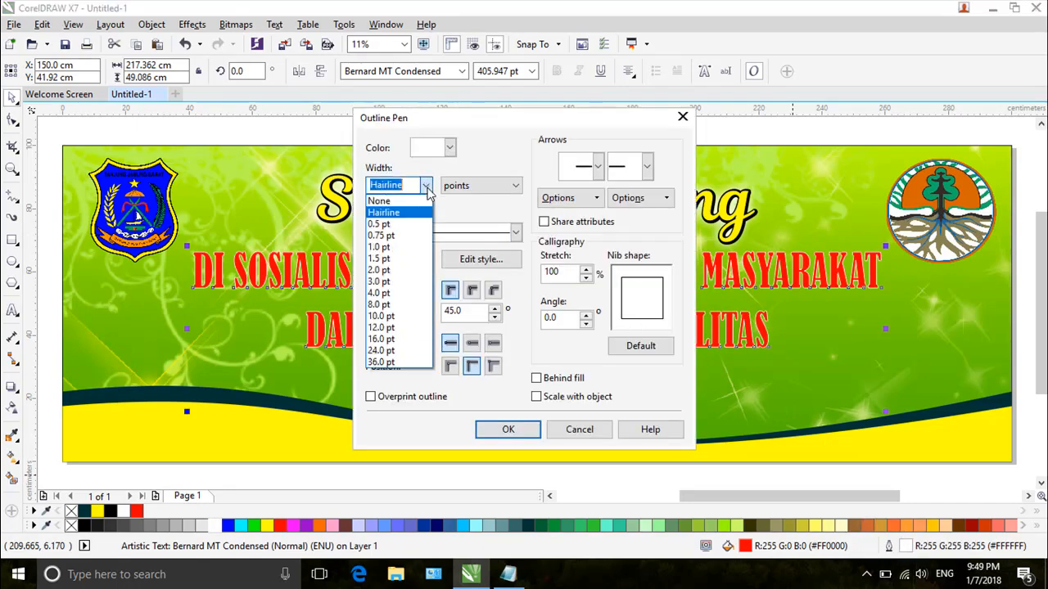
click(388, 316)
click(475, 293)
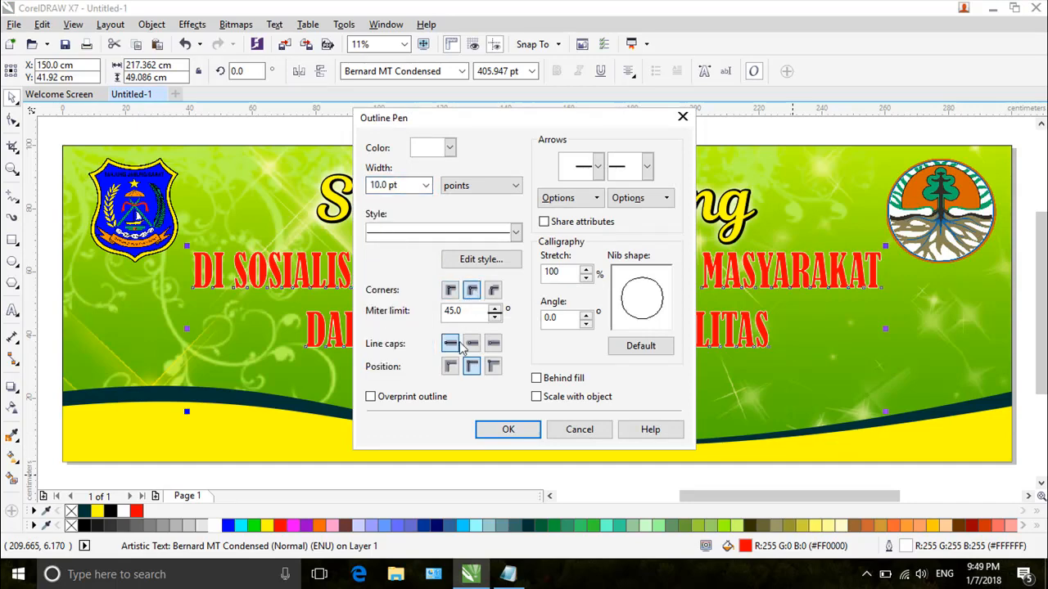
click(508, 430)
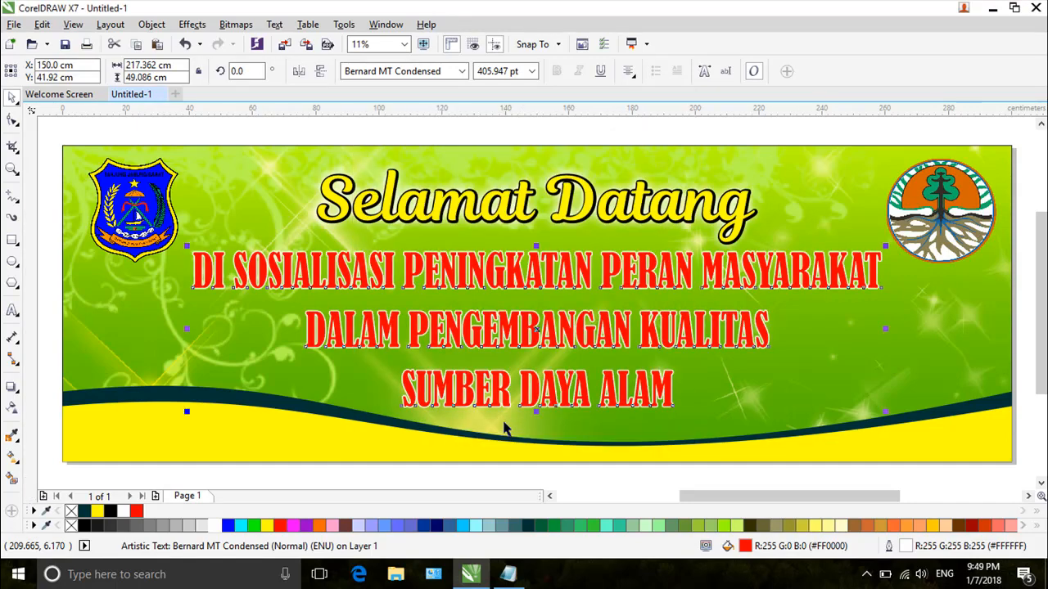
Increase the white outline width of the three-line event title to 16 pt.
double_click(910, 546)
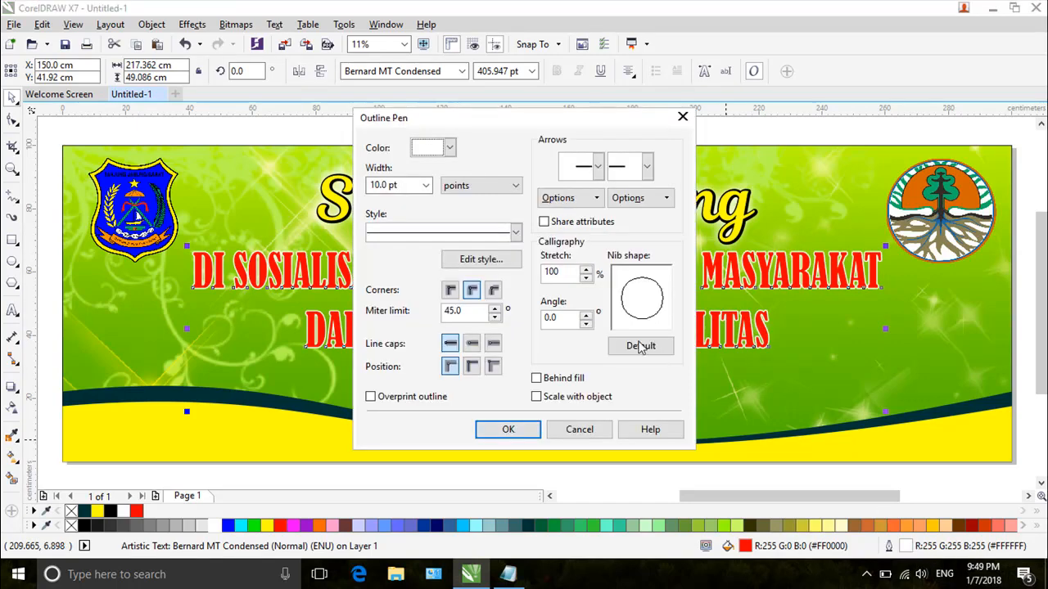
click(426, 186)
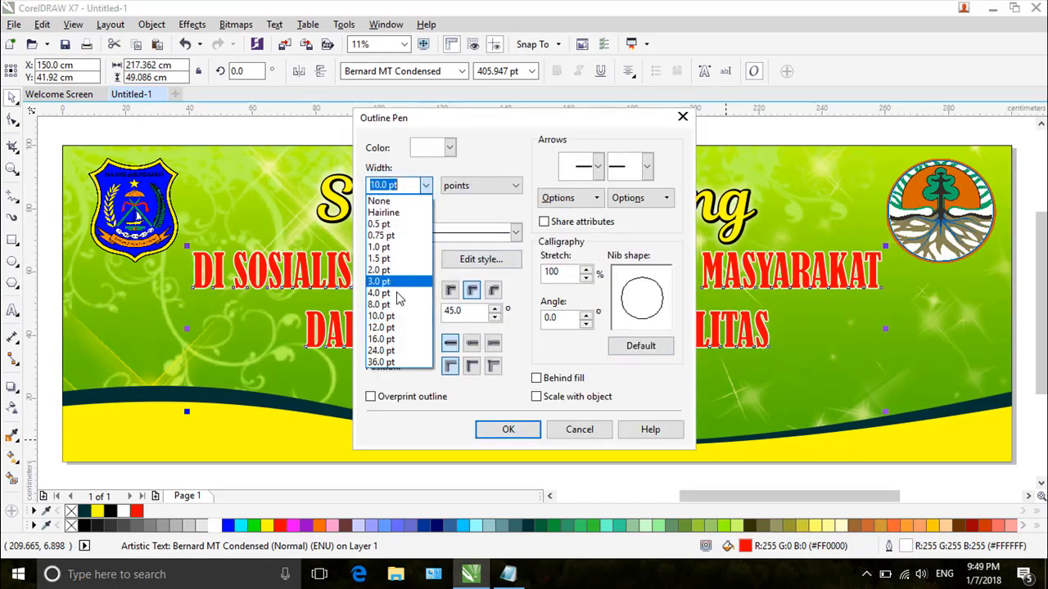
click(396, 338)
click(508, 430)
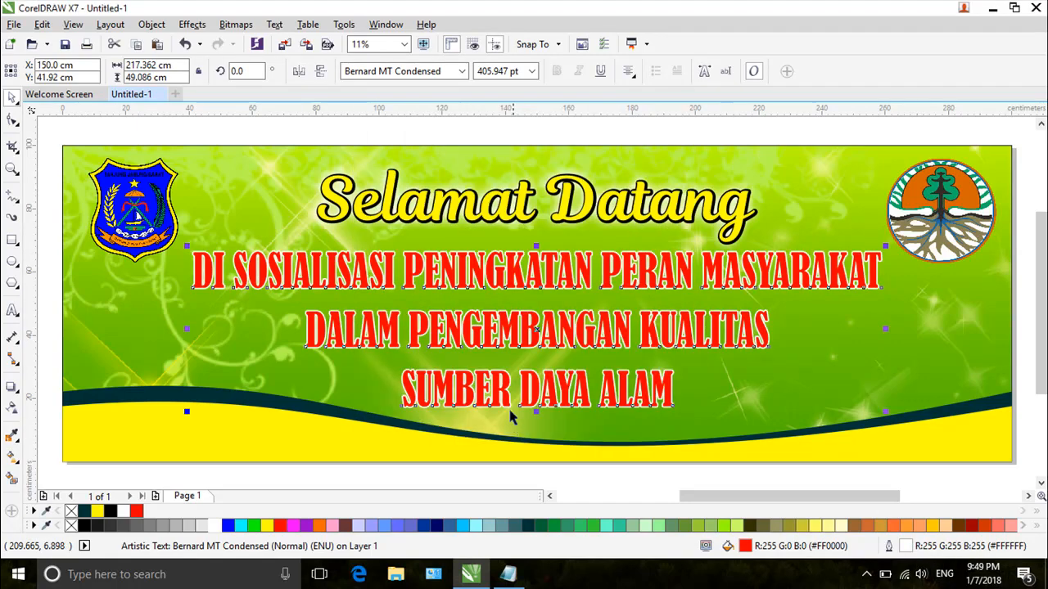
double_click(890, 541)
click(426, 186)
click(396, 349)
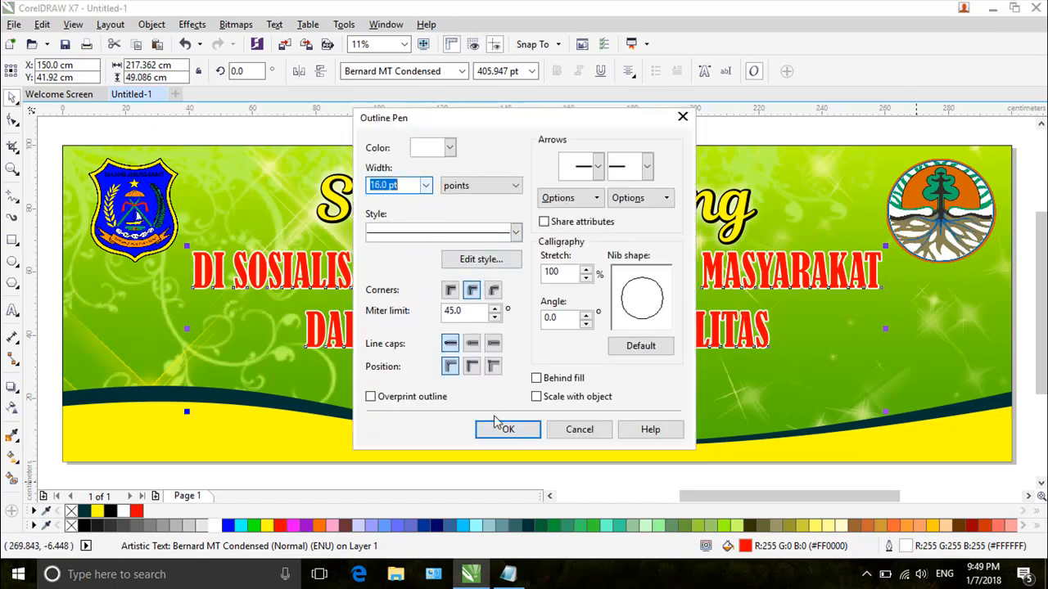
click(496, 424)
click(401, 129)
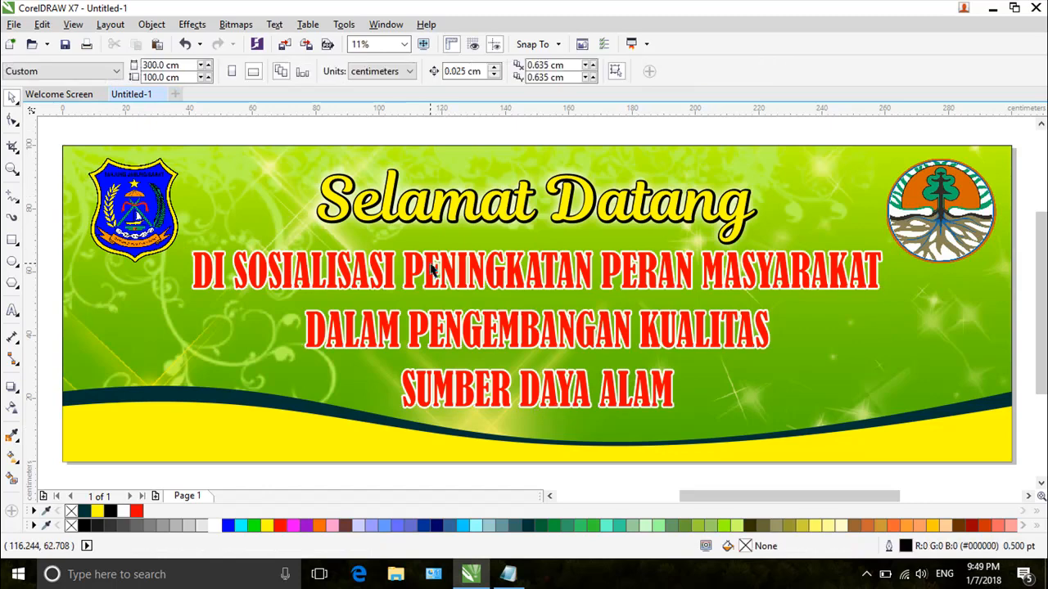
Mirror the two wave footer shapes horizontally so the higher crest sits at the banner's right end.
scroll(342, 311, down, 2)
drag(652, 407, 183, 326)
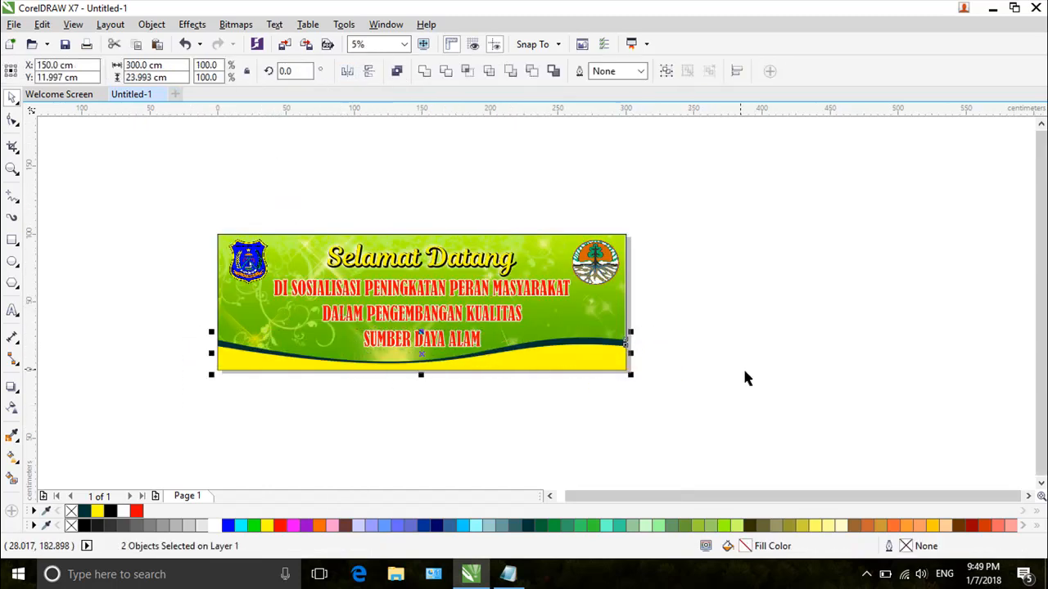
scroll(638, 327, up, 4)
click(640, 327)
scroll(655, 336, down, 3)
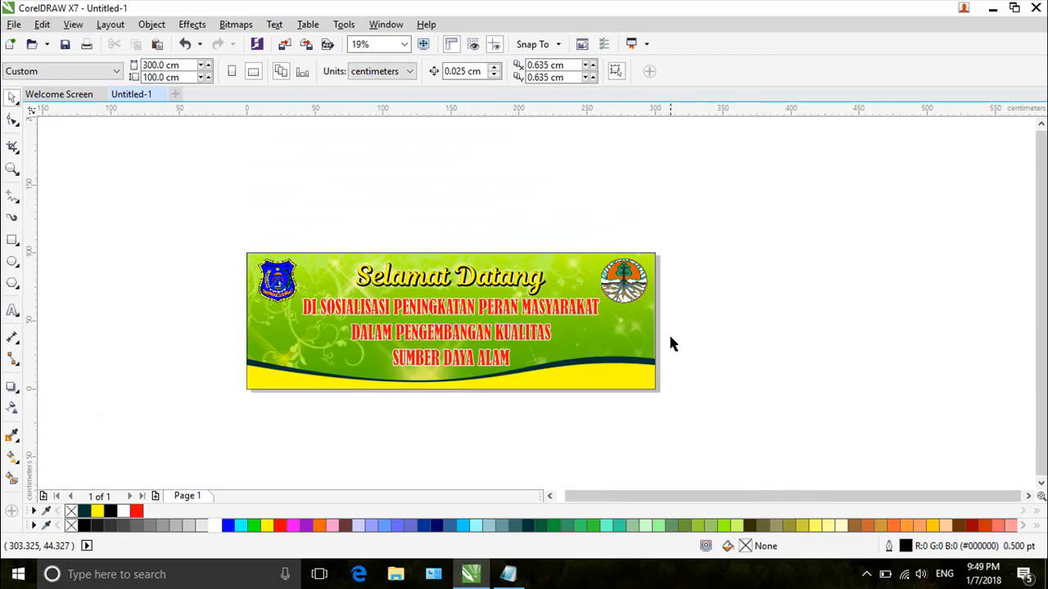
scroll(454, 321, up, 2)
scroll(453, 321, left, 2)
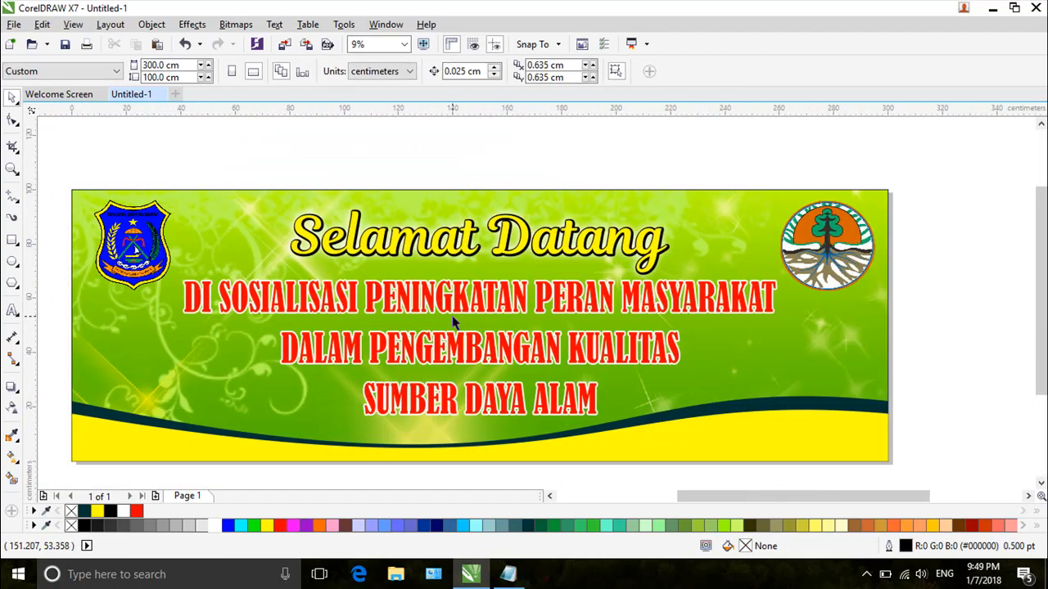
scroll(453, 322, down, 2)
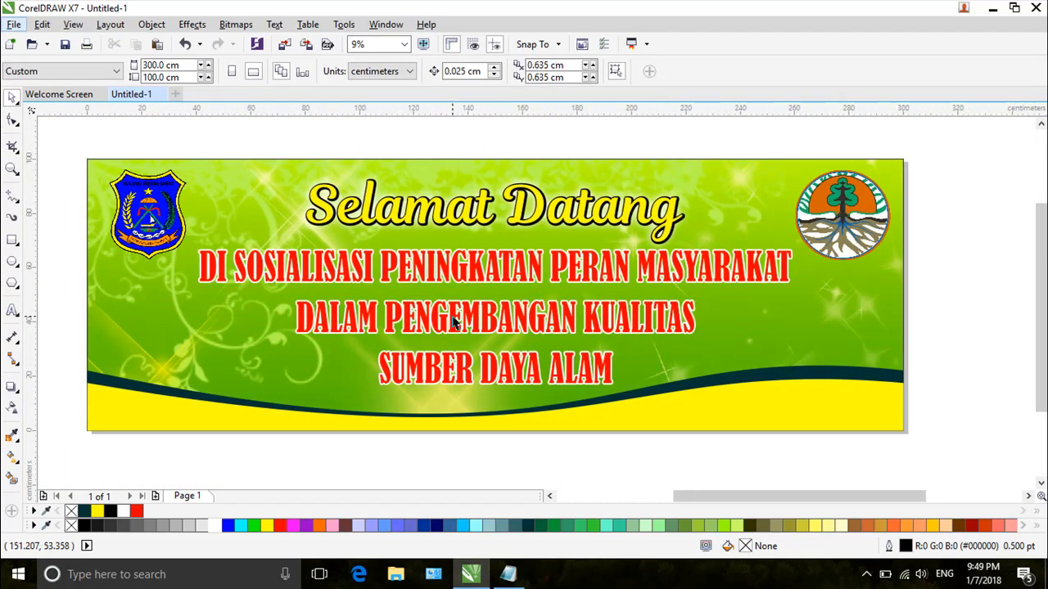
Add the text "KUALA TUNGKAL" below the banner and enlarge it to about 168 pt.
click(13, 310)
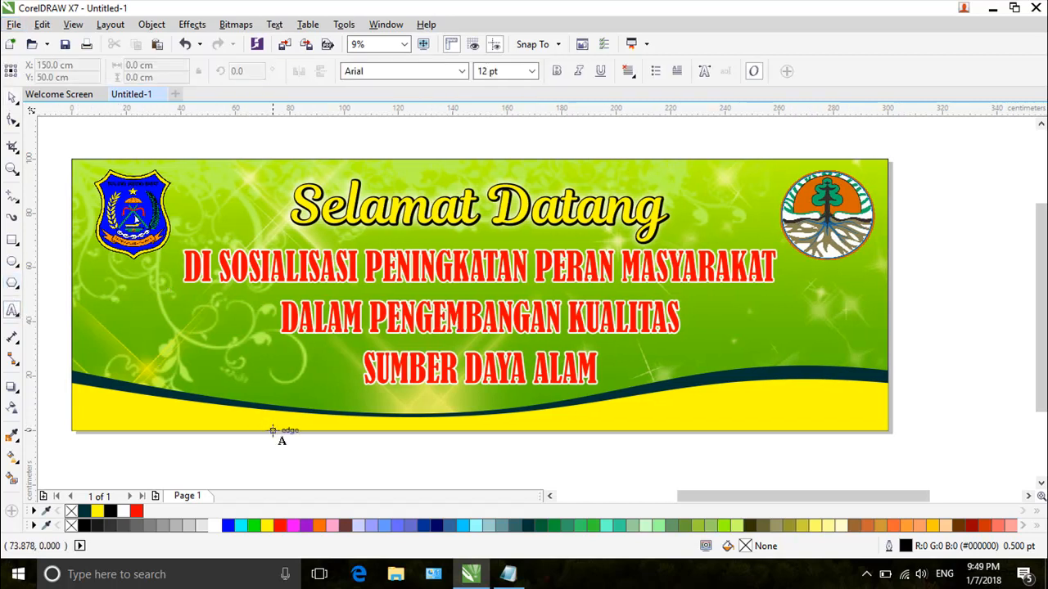
click(340, 472)
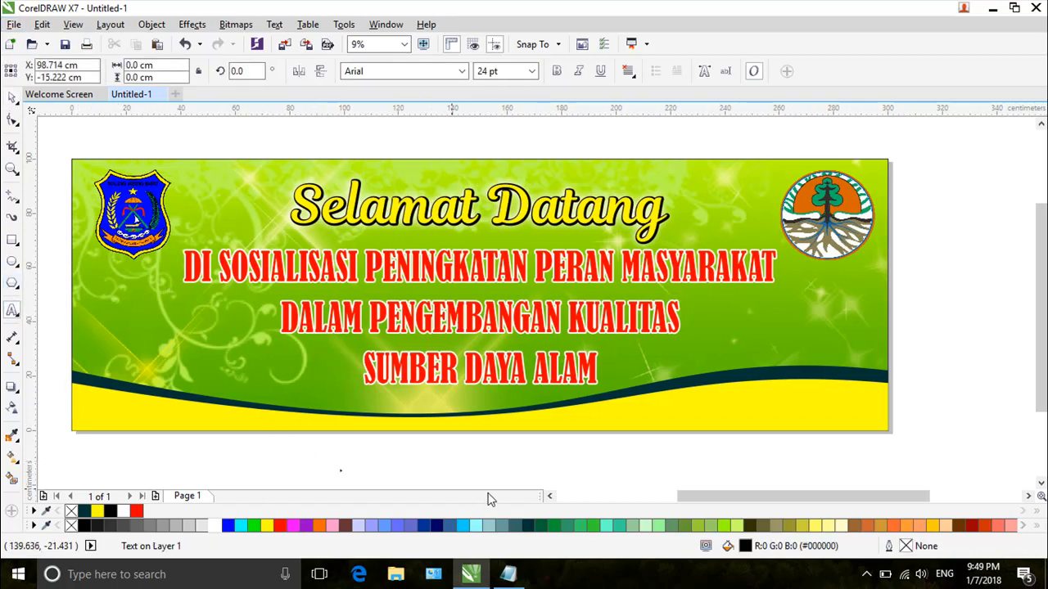
text(tangg)
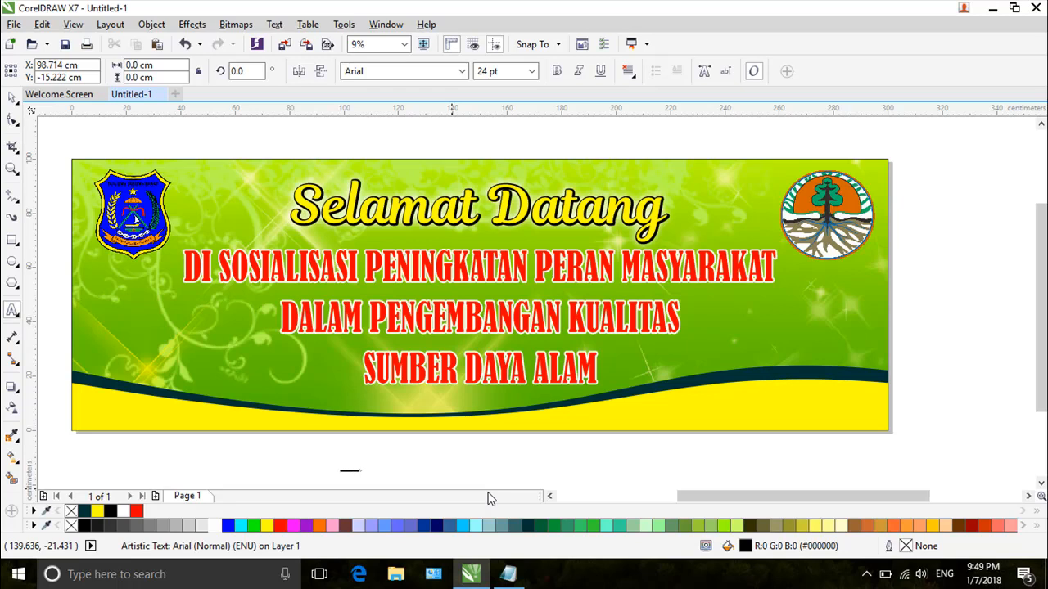
key(Escape)
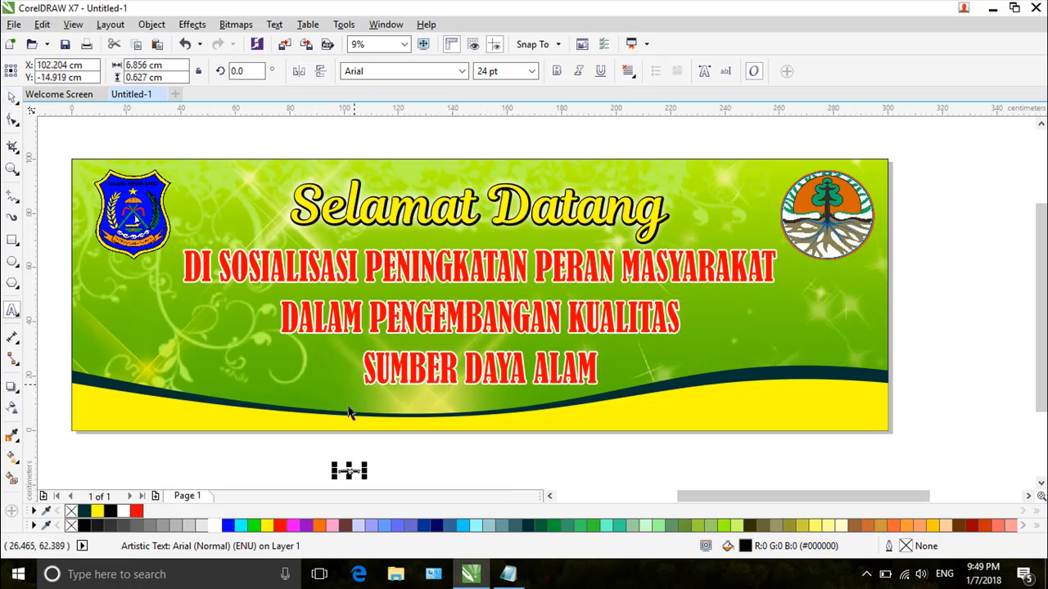
key(ctrl+space)
drag(366, 464, 468, 443)
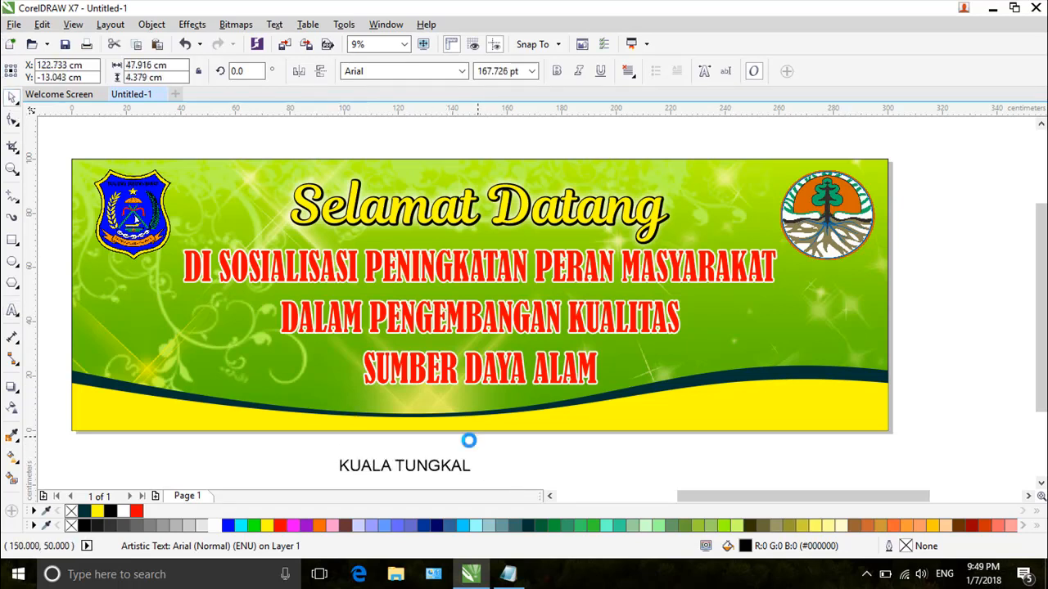
Extend the place text with ", 07 JANUARI 2018" and make the whole line bold.
key(F8)
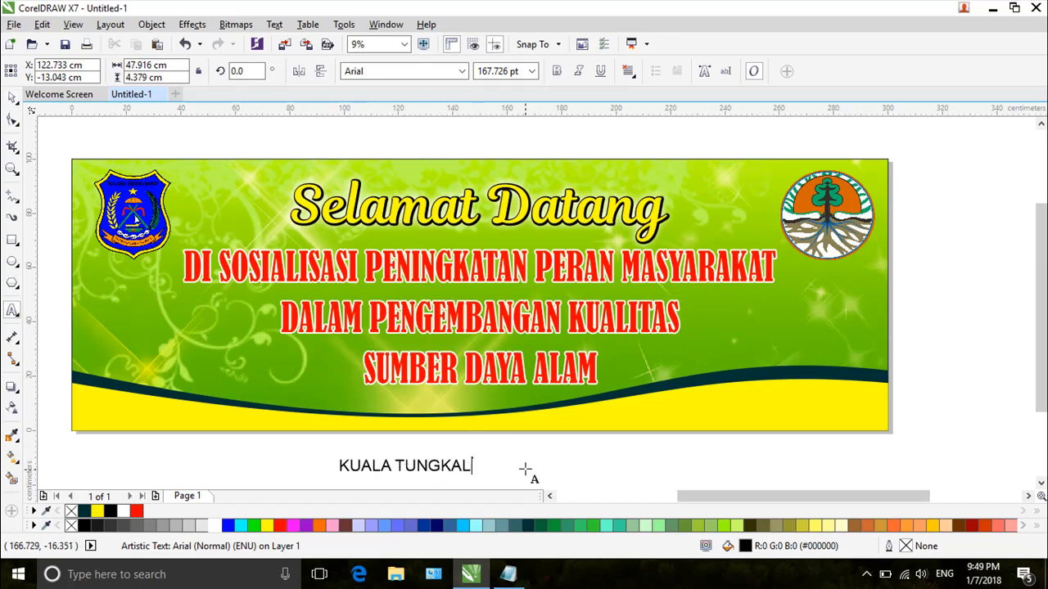
text(, 07 JANUARI 2018)
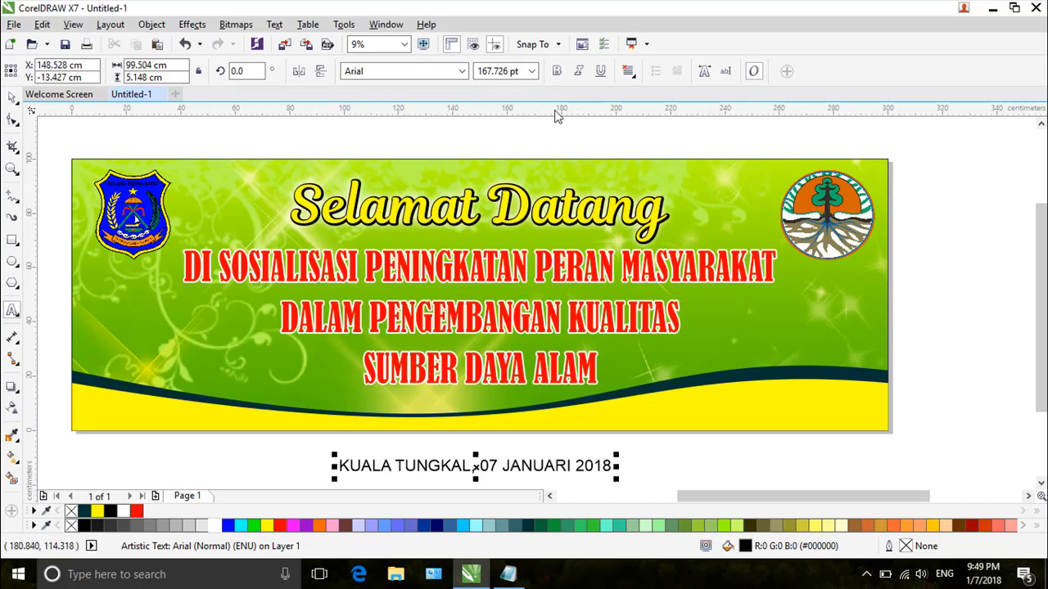
key(ctrl+a)
click(557, 71)
click(12, 98)
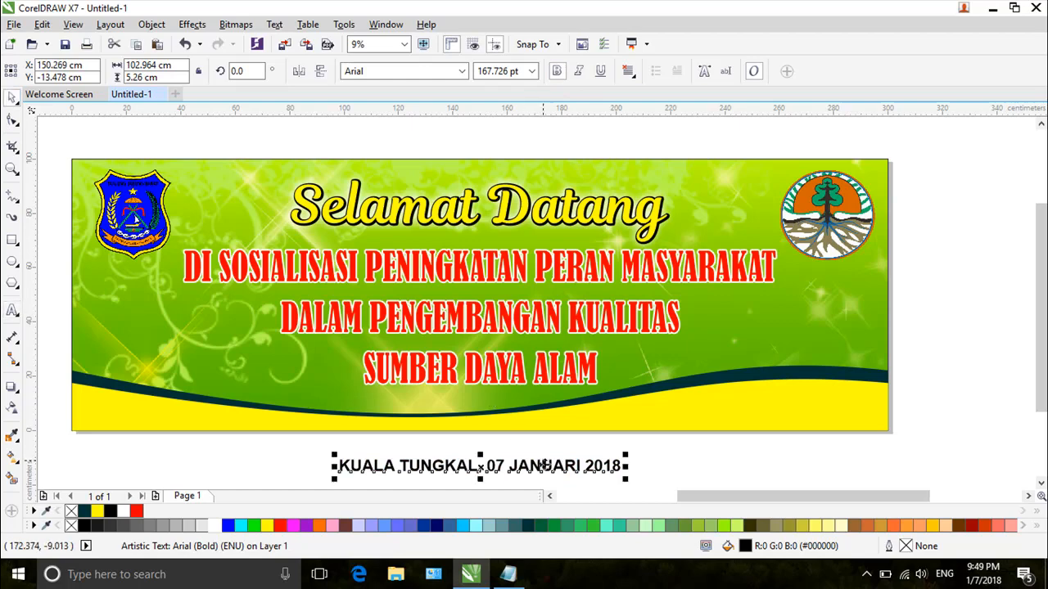
Place the place-and-date line at the right end of the yellow footer and narrow it to about 97.4 cm wide.
drag(546, 472, 809, 423)
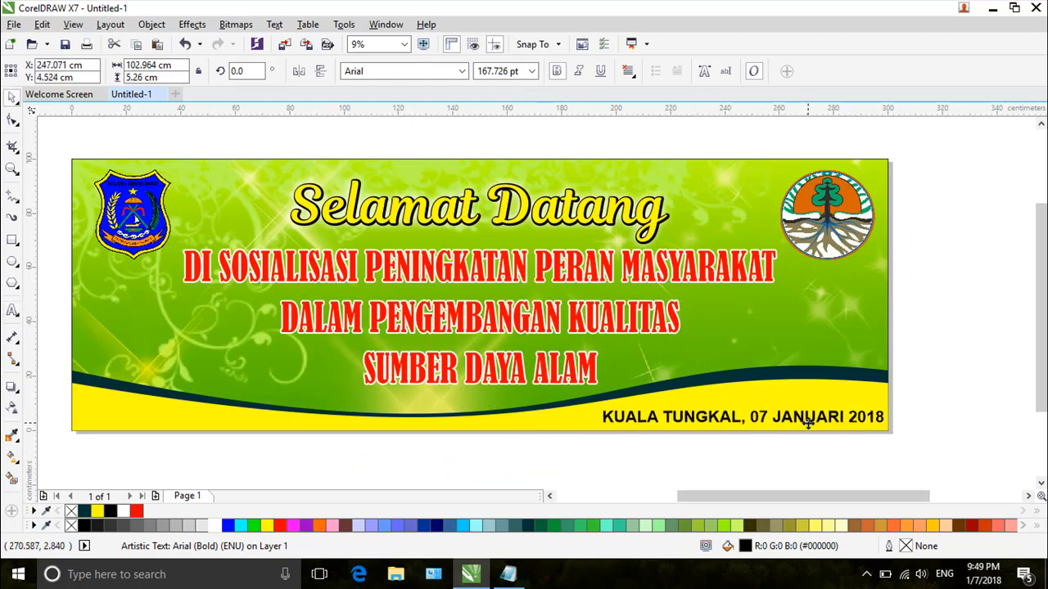
drag(600, 421, 617, 421)
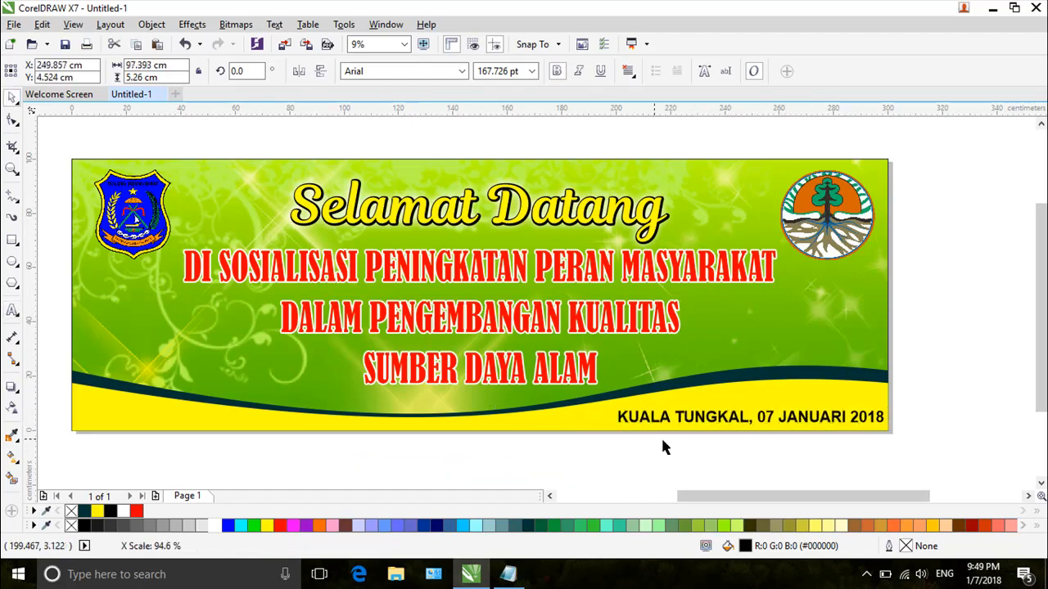
click(661, 440)
scroll(661, 441, up, 1)
click(741, 454)
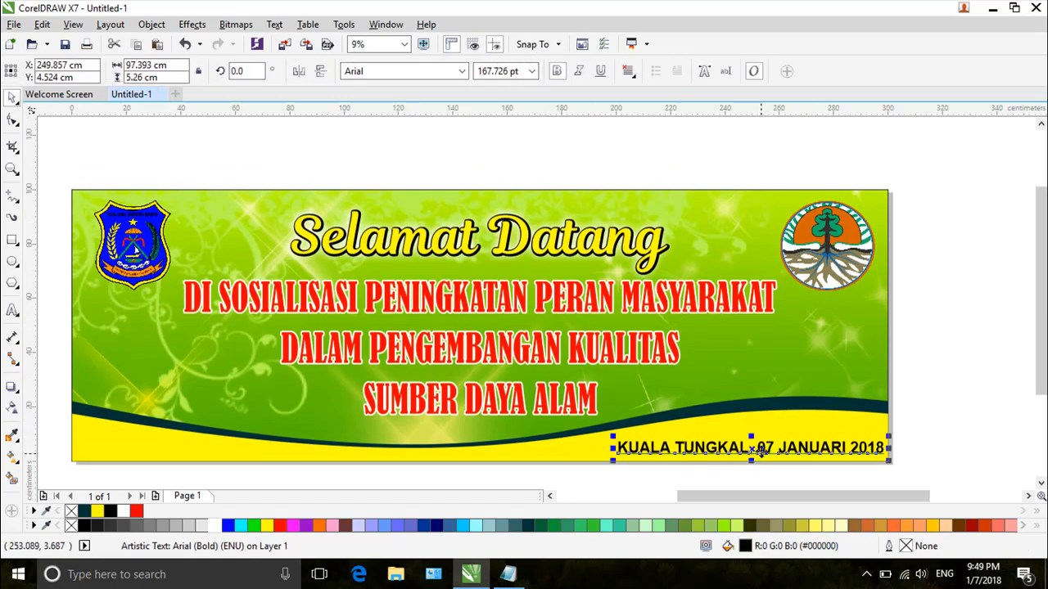
Try mirroring the two wave footer shapes horizontally behind the date line.
click(817, 419)
shift+click(803, 397)
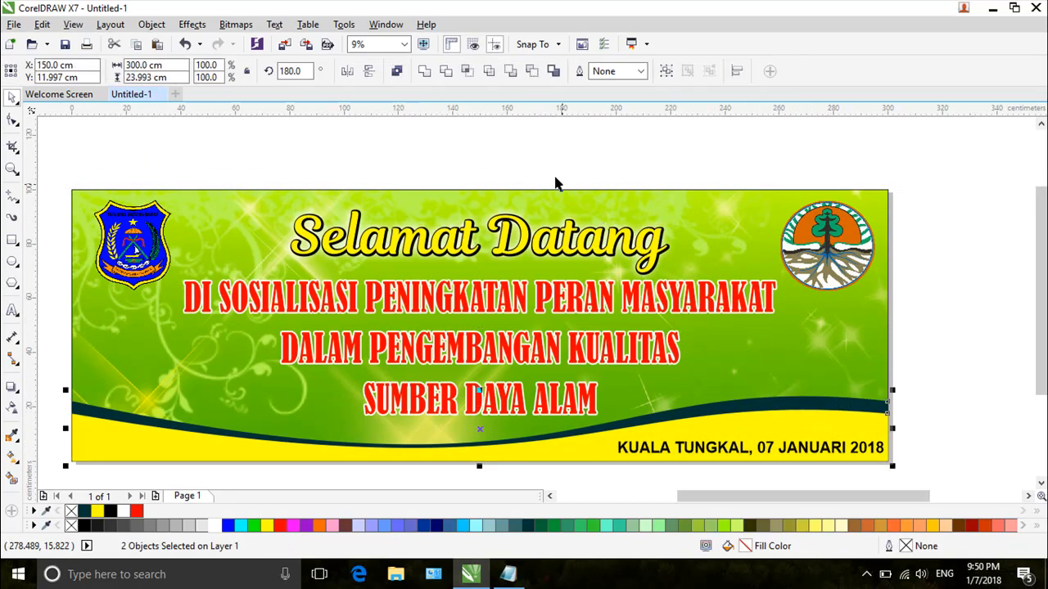
click(346, 69)
click(346, 69)
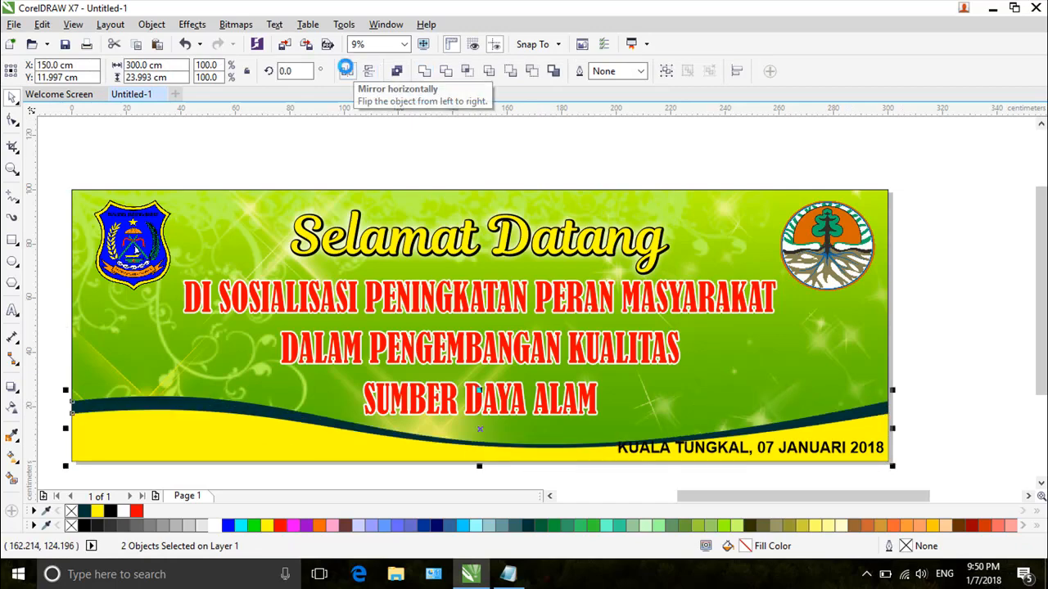
click(962, 372)
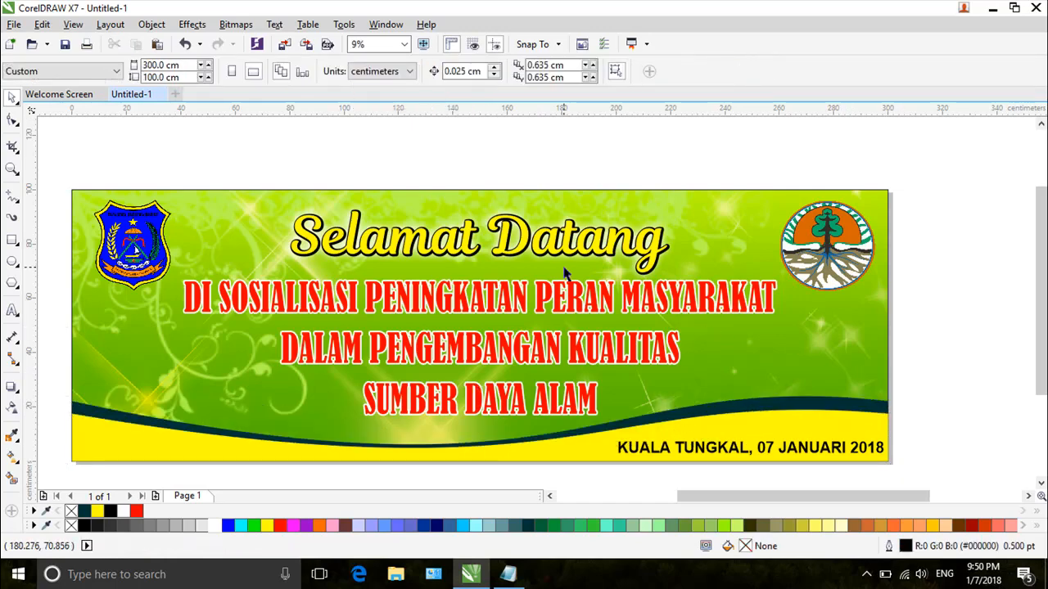
Apply a Flat Bottom Right drop shadow to the shield logo and shorten its offset to about 0.98 cm and -0.95 cm.
key(alt+Down)
key(alt+Left)
key(alt+Left)
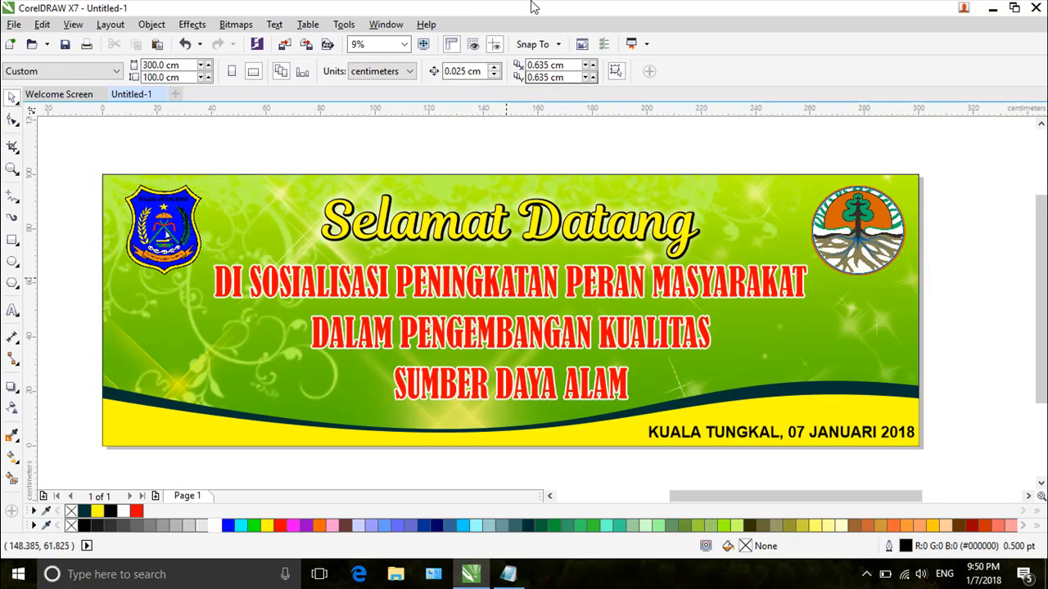
click(168, 237)
scroll(139, 218, up, 2)
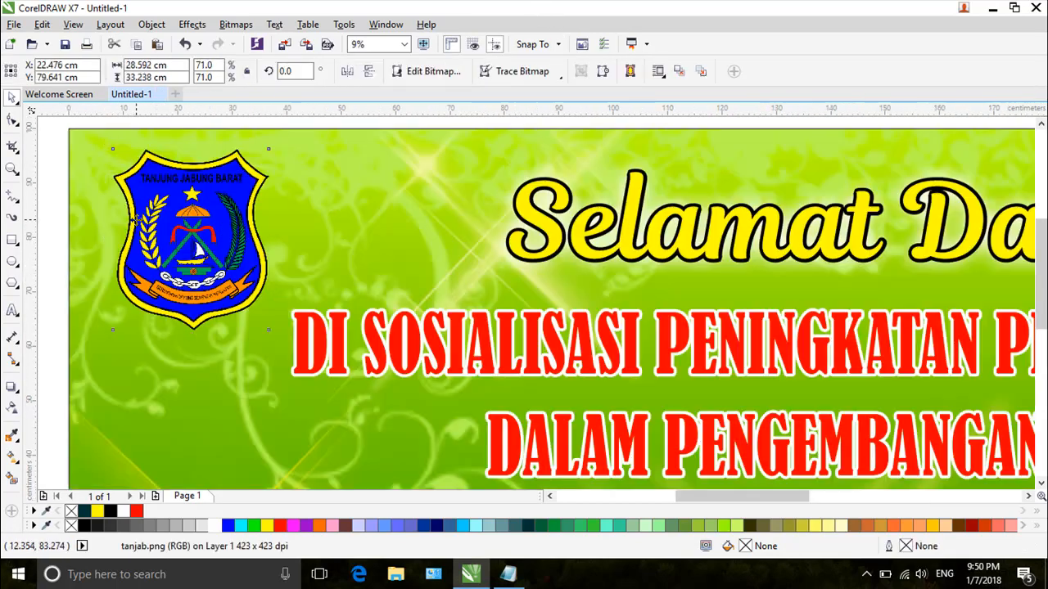
click(12, 387)
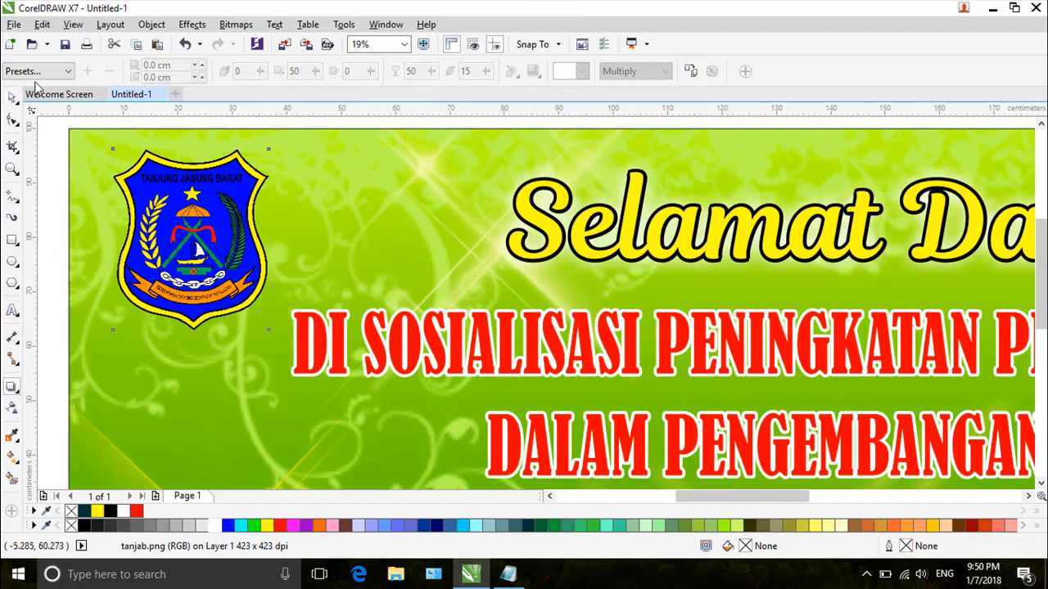
click(38, 71)
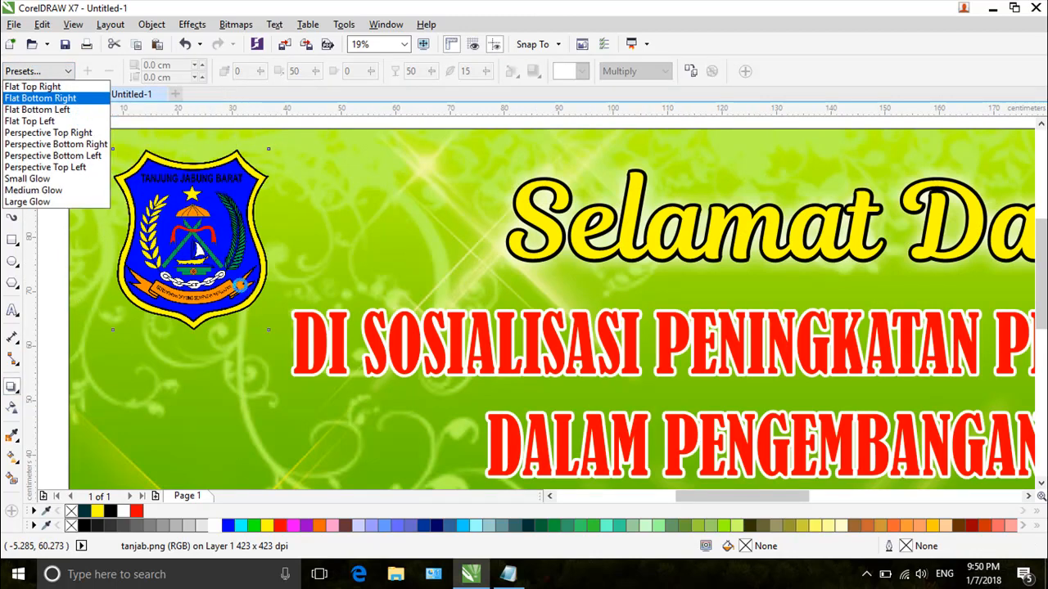
scroll(227, 279, up, 1)
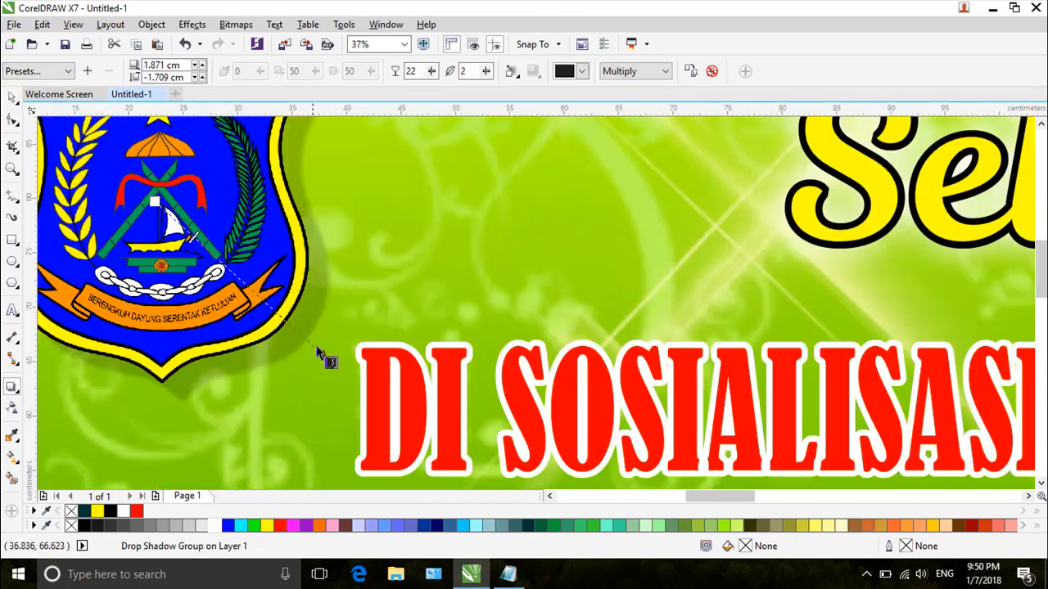
drag(313, 352, 325, 363)
scroll(307, 352, up, 1)
Set the shield logo's shadow opacity to 81 and reduce its offset to about 0.59 cm and -0.58 cm.
double_click(410, 71)
text(50)
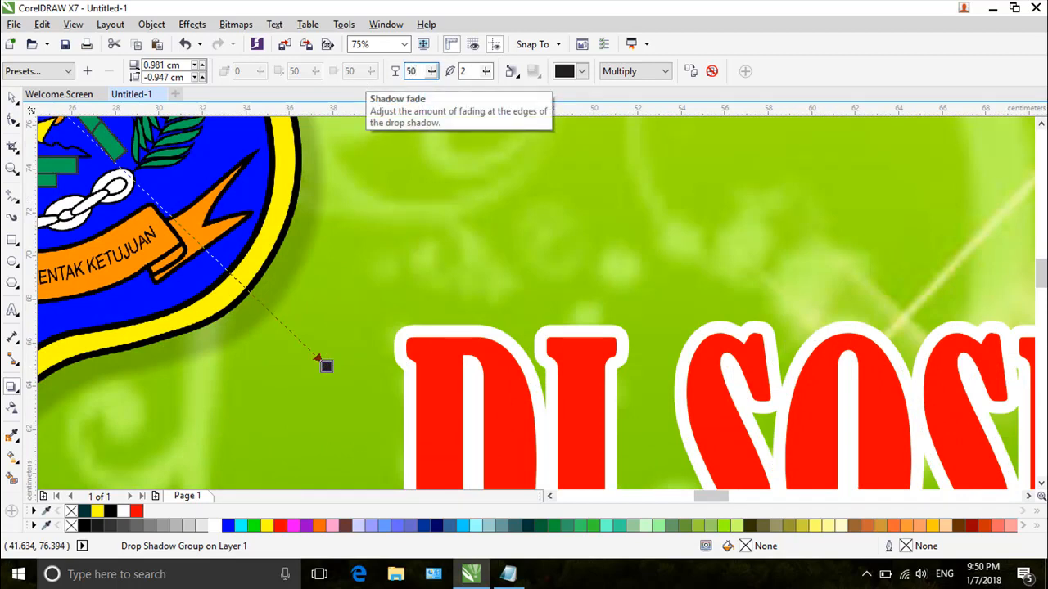
key(Return)
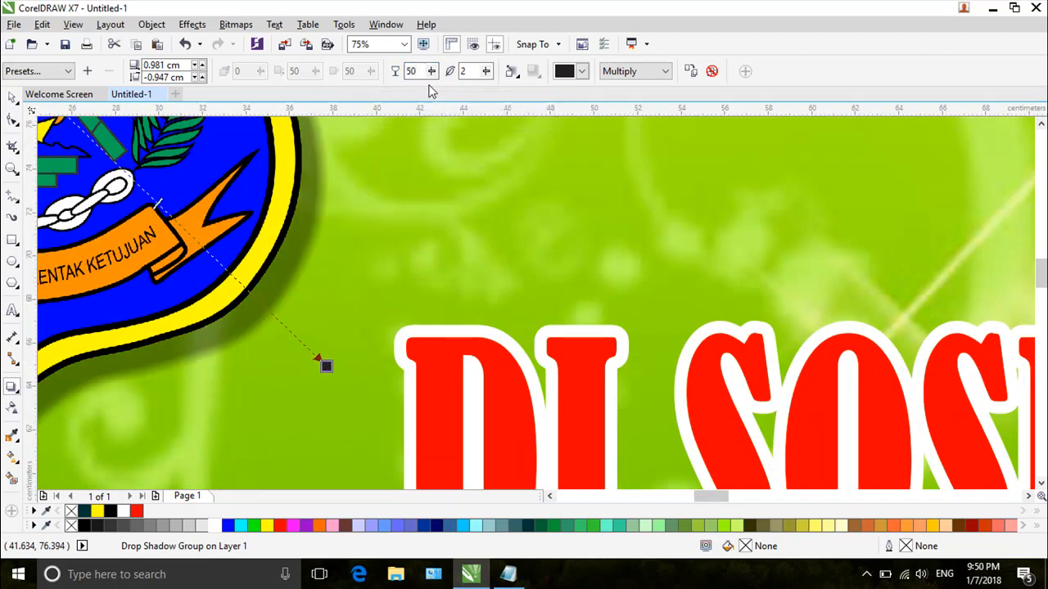
drag(432, 75, 452, 77)
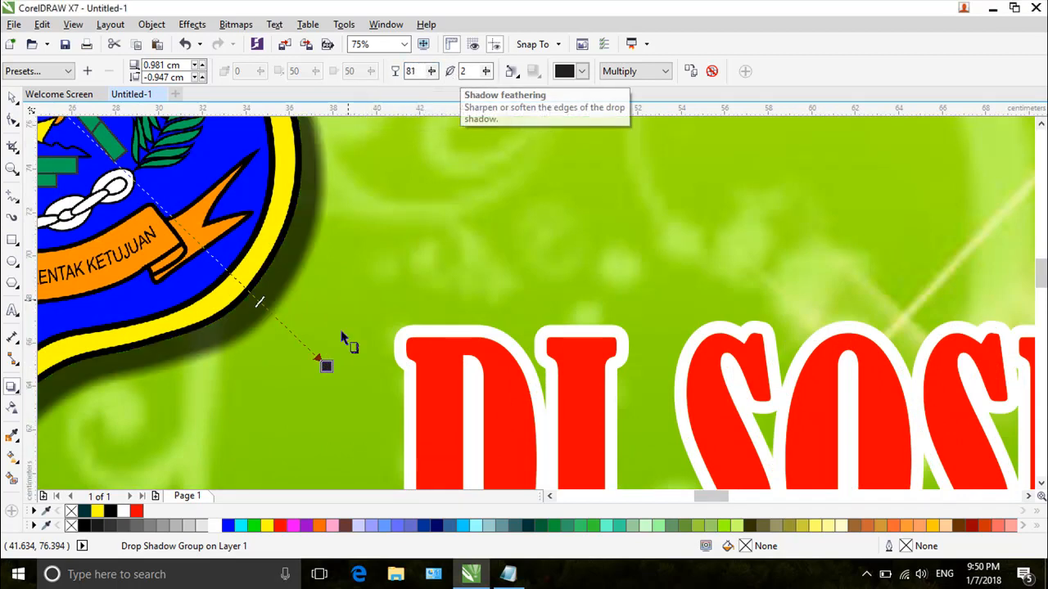
drag(326, 366, 317, 361)
double_click(14, 171)
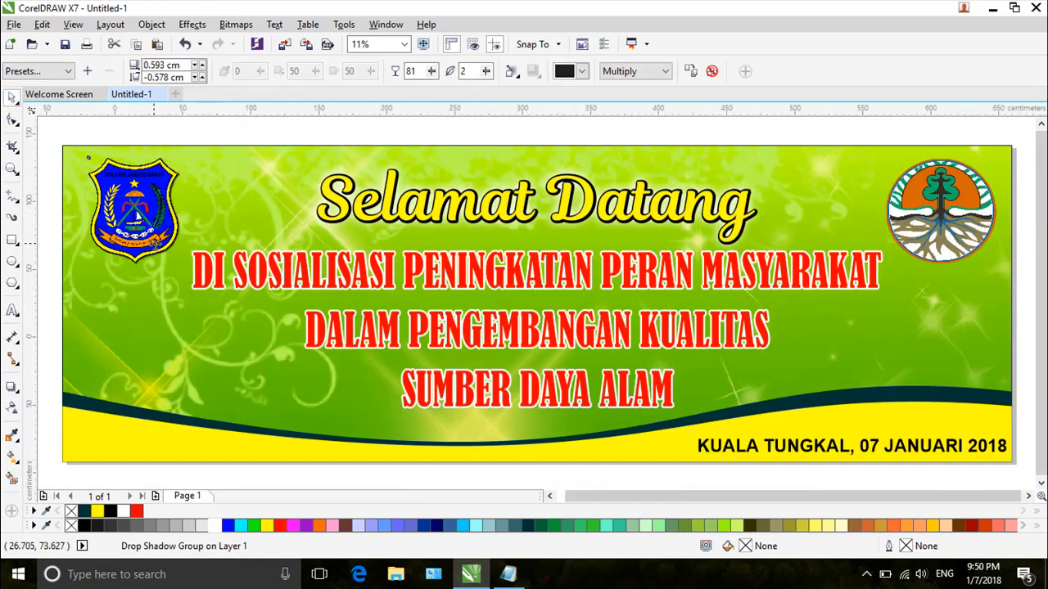
scroll(151, 241, down, 2)
key(Escape)
Apply a Flat Bottom Left drop shadow to the round tree logo.
scroll(162, 228, up, 2)
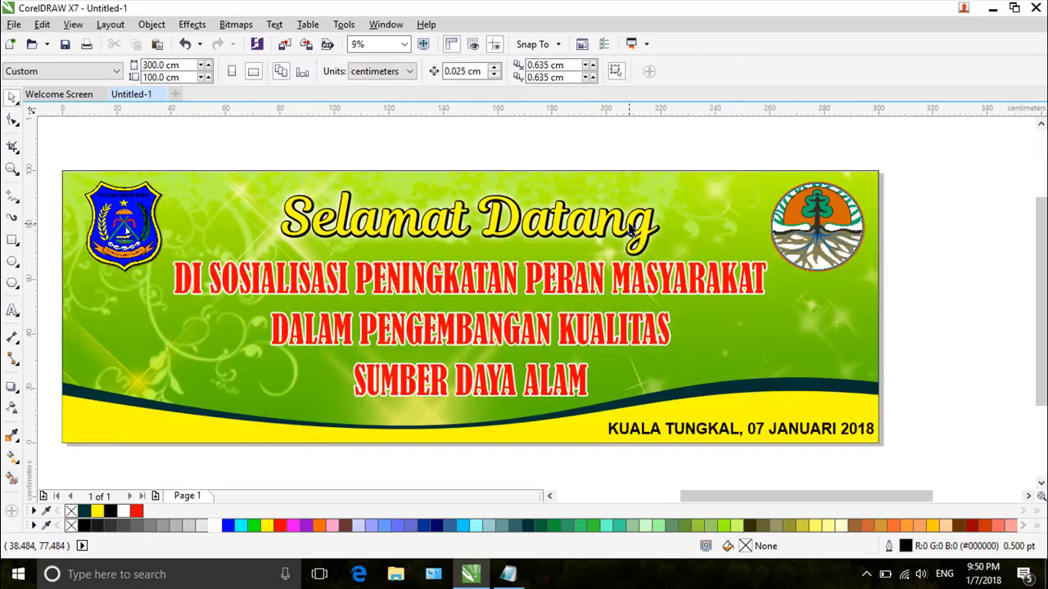
click(818, 226)
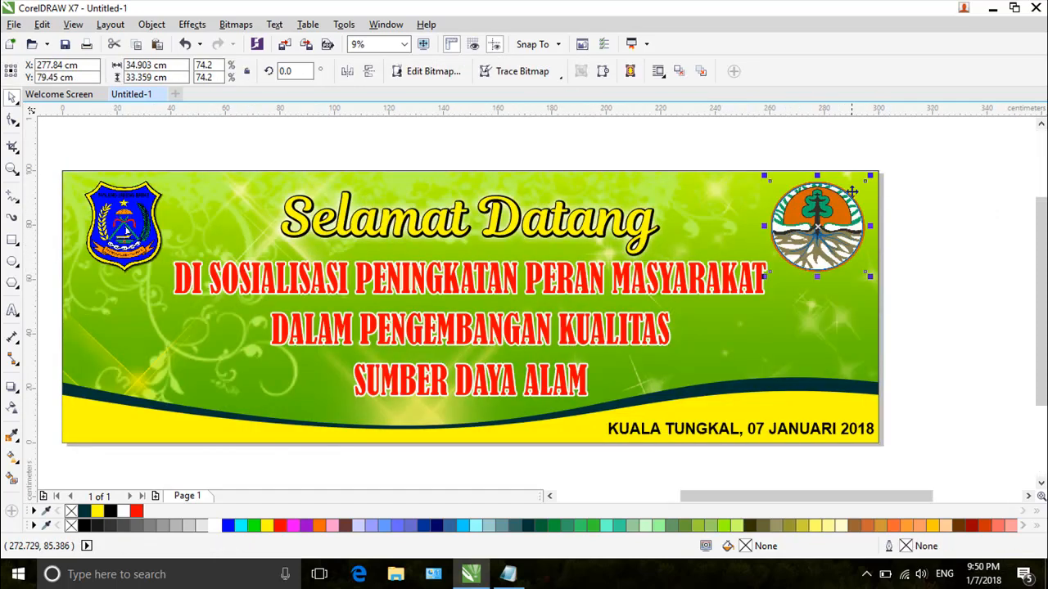
click(11, 387)
click(49, 72)
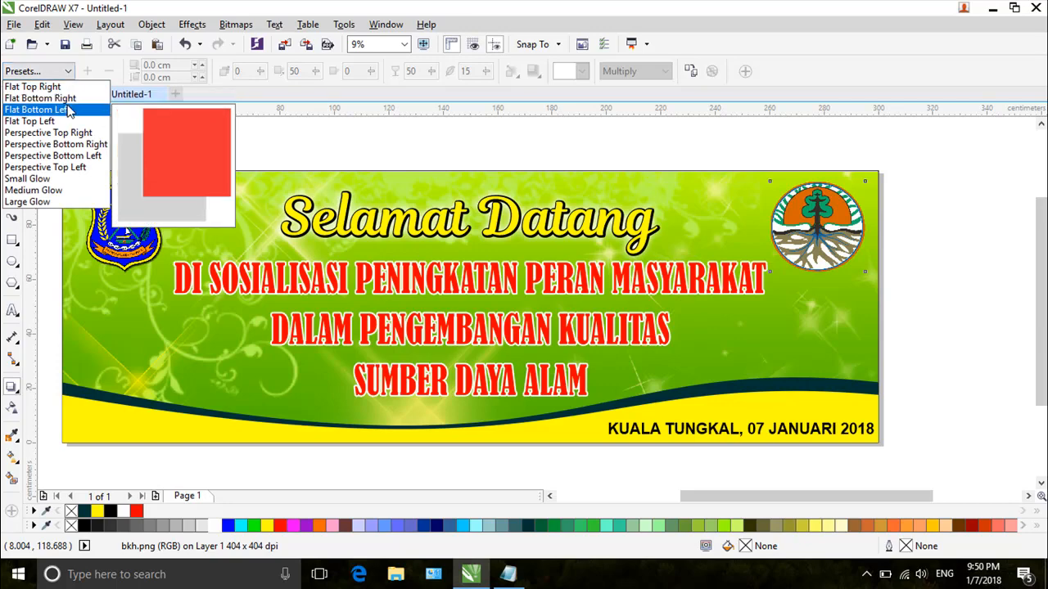
click(69, 110)
scroll(924, 229, up, 4)
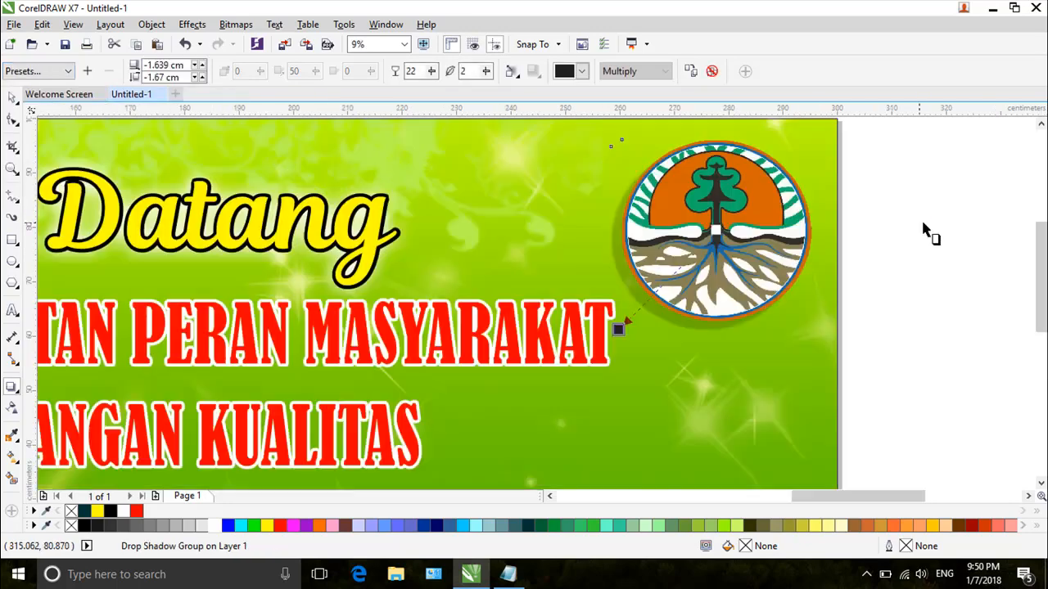
Shorten the round logo's shadow offset to about -0.63 cm and -0.67 cm and set its opacity to 70.
drag(320, 428, 336, 426)
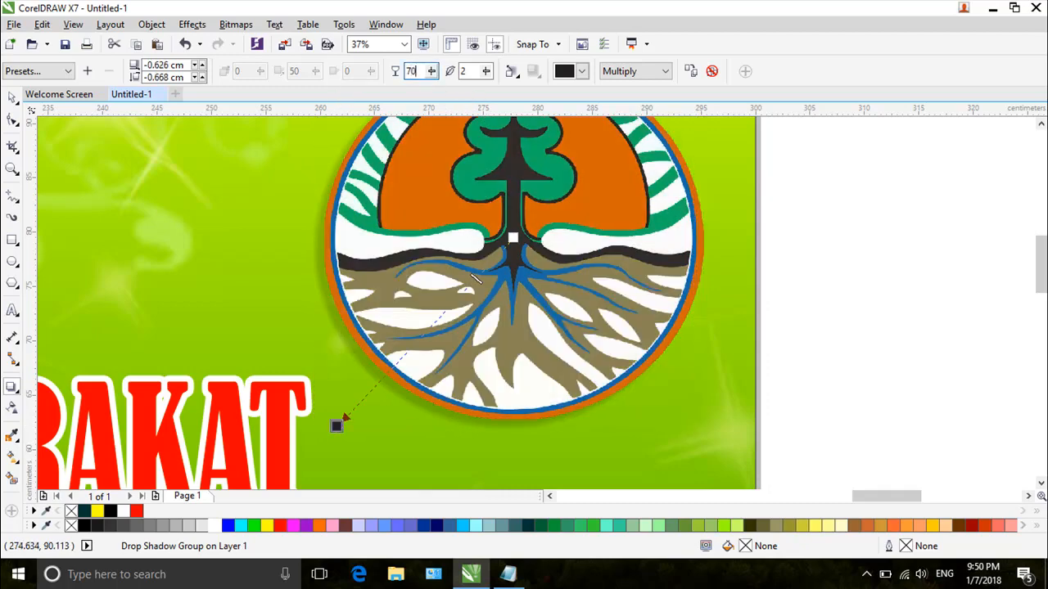
text(70)
key(Return)
double_click(13, 169)
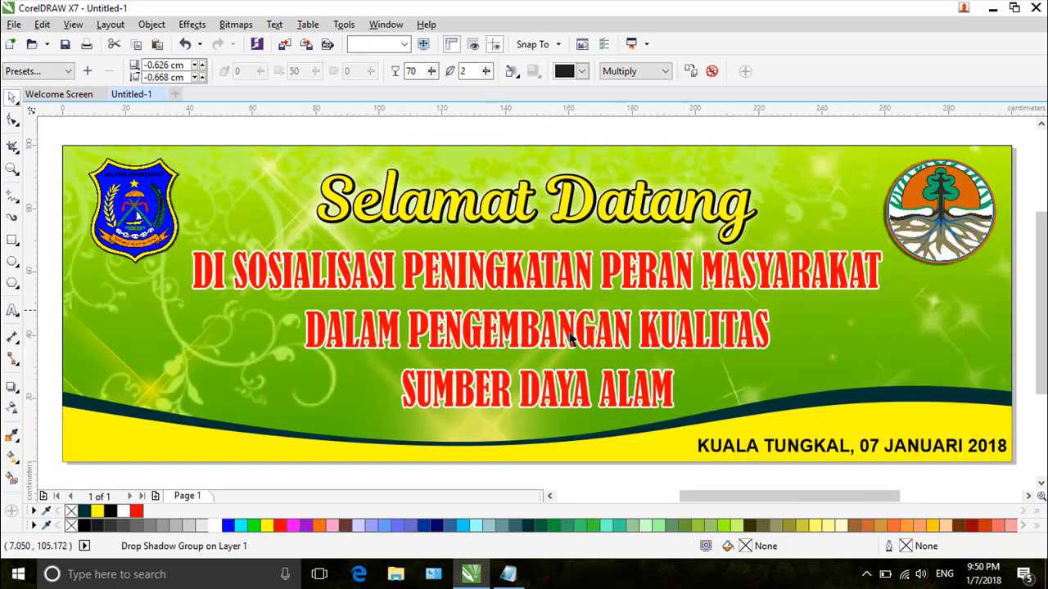
key(Escape)
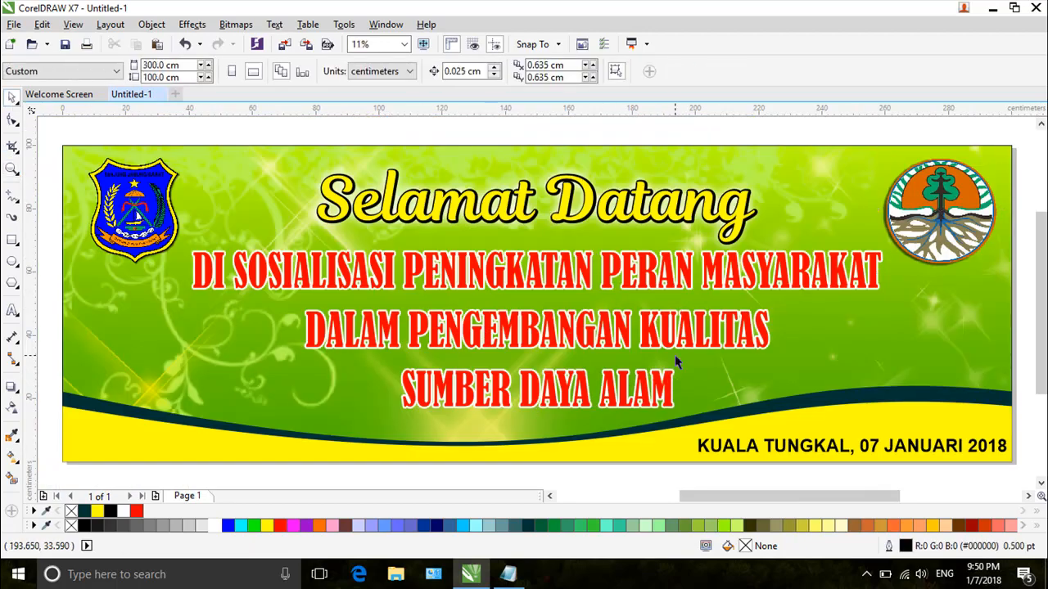
Try removing the green background image from the banner.
click(179, 343)
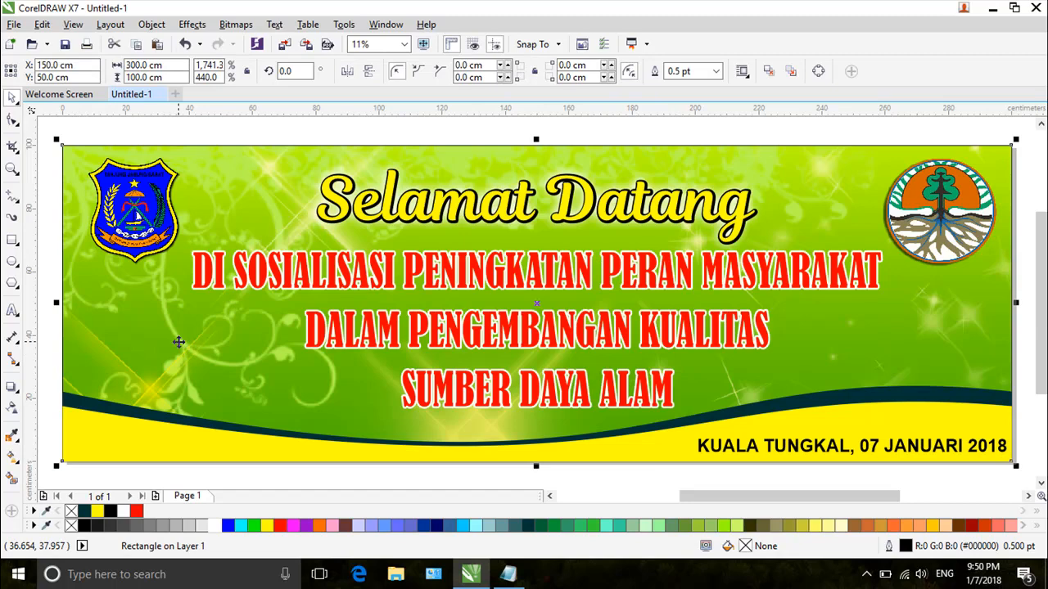
click(178, 343)
key(Delete)
Try red, green, dark blue and orange solid fills on the banner's background rectangle.
click(179, 339)
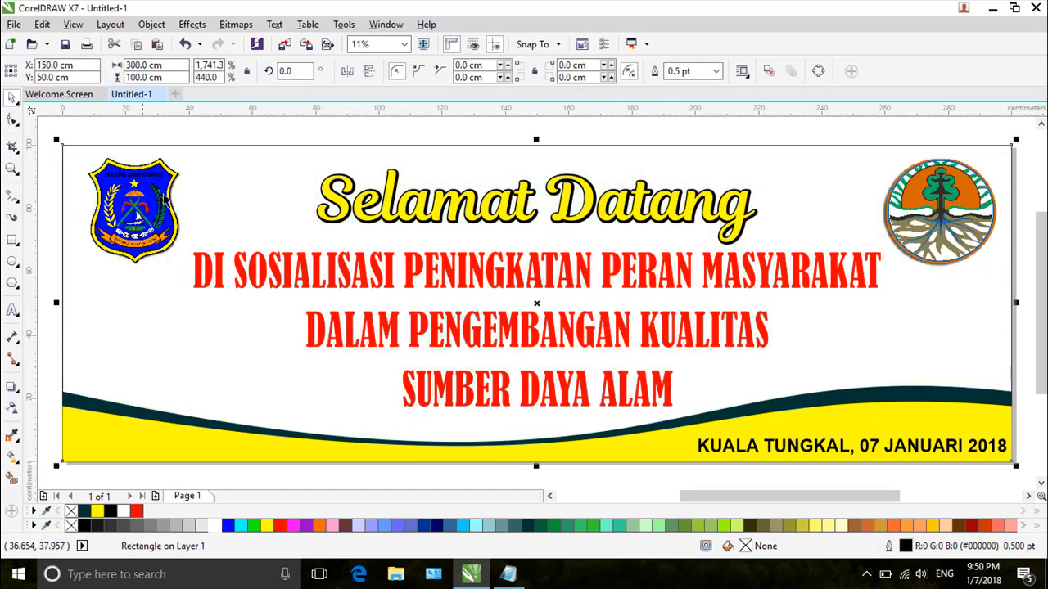
click(284, 524)
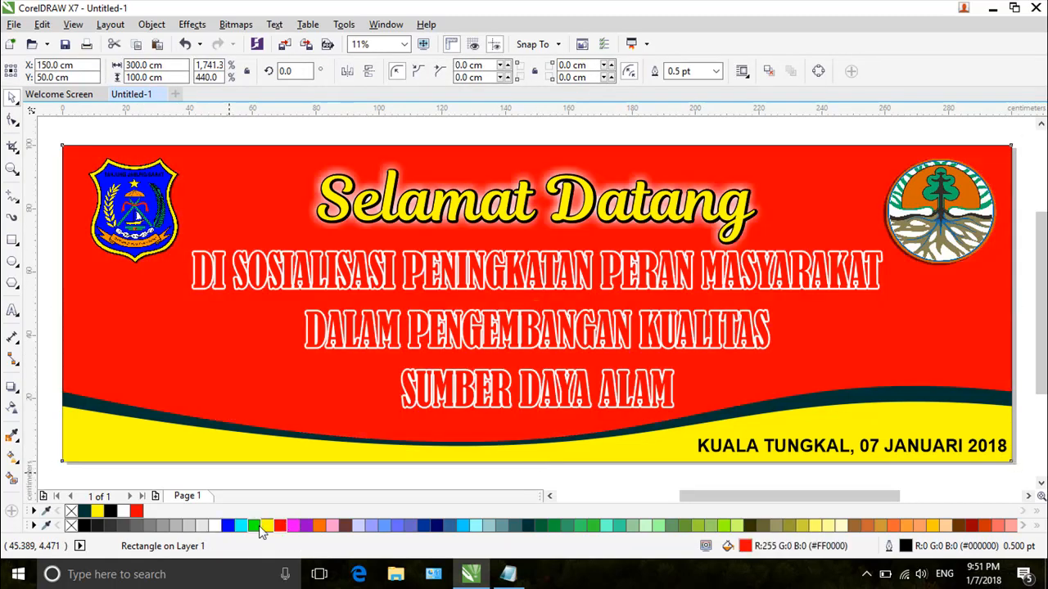
click(257, 526)
click(426, 525)
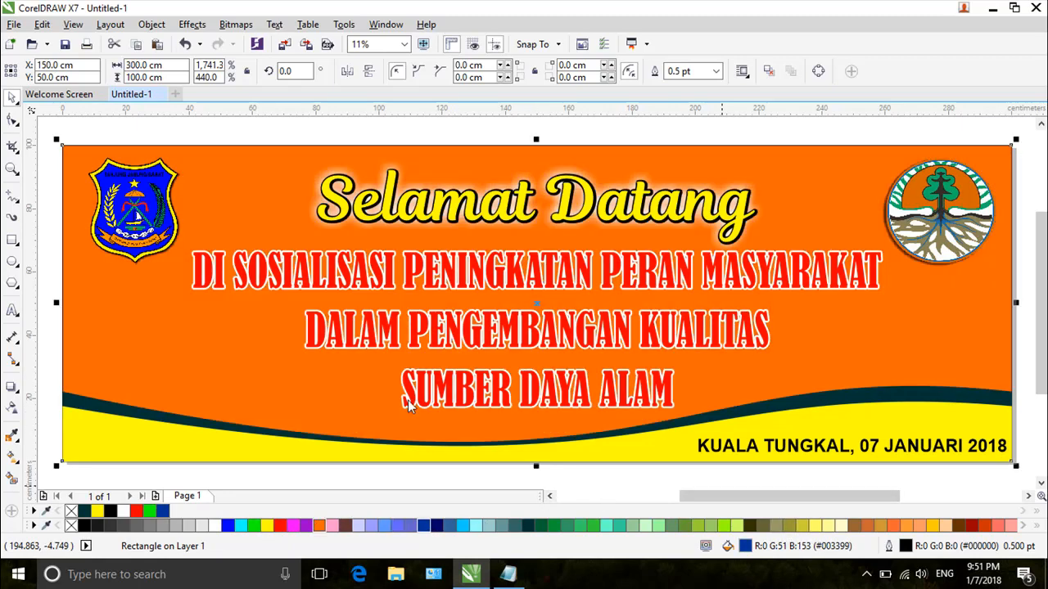
click(318, 525)
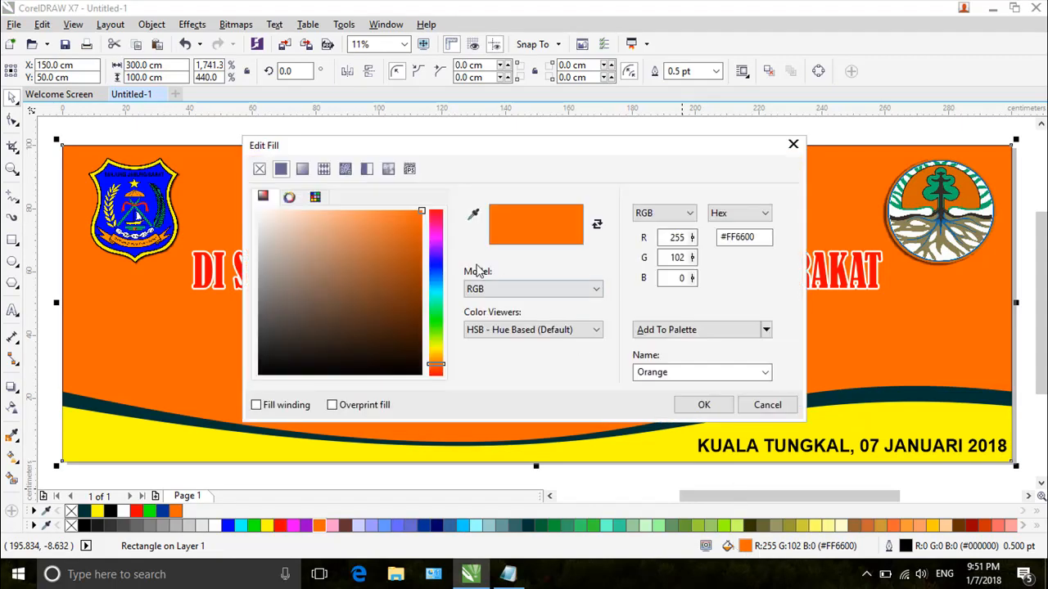
Try an orange-to-white linear fountain fill on the background rectangle, running from top to bottom at about 277.2°.
click(303, 170)
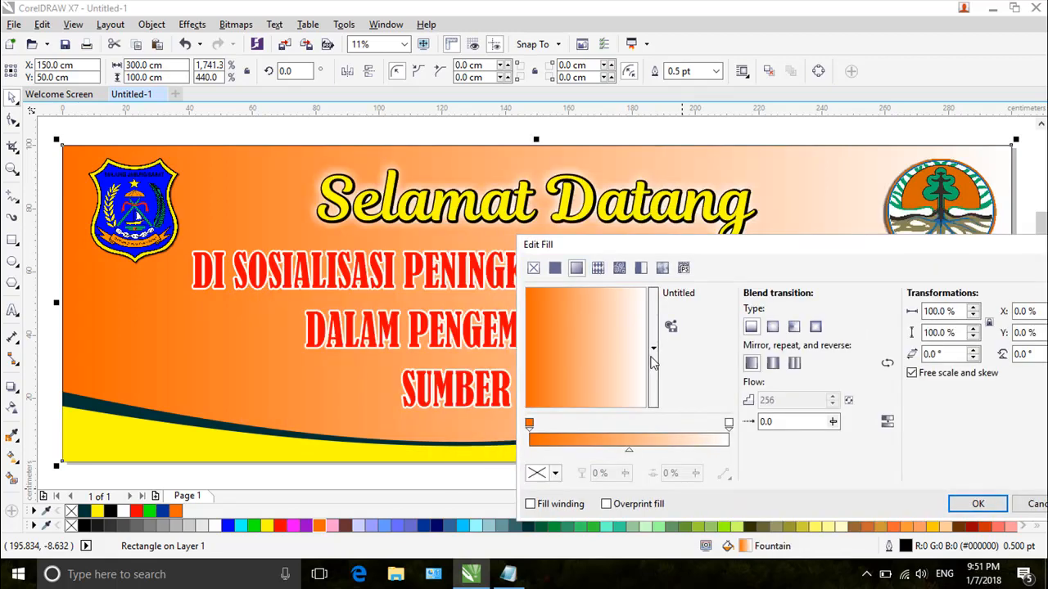
drag(601, 410, 596, 409)
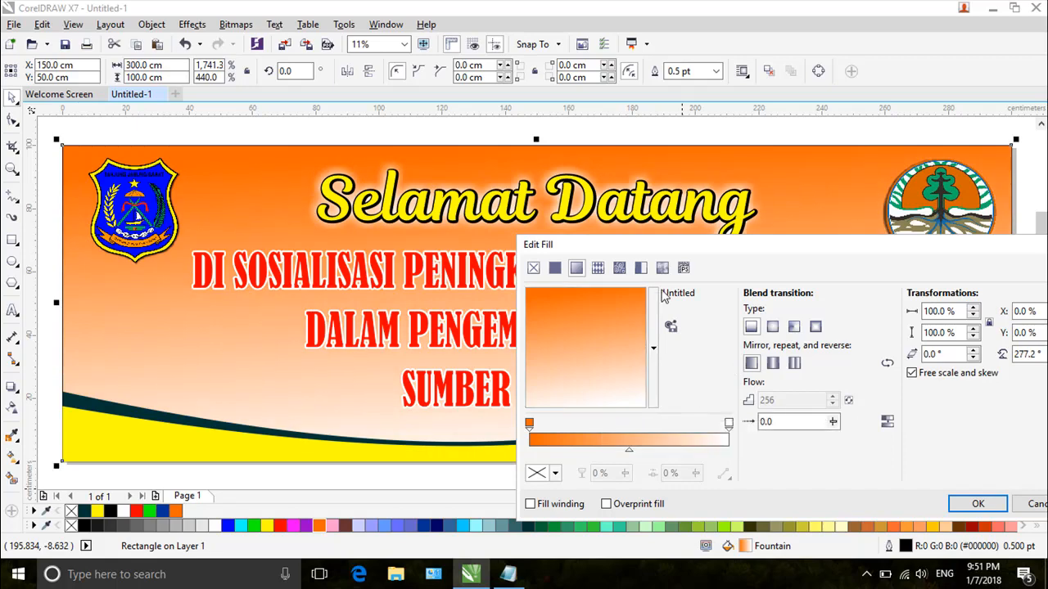
drag(639, 252, 488, 248)
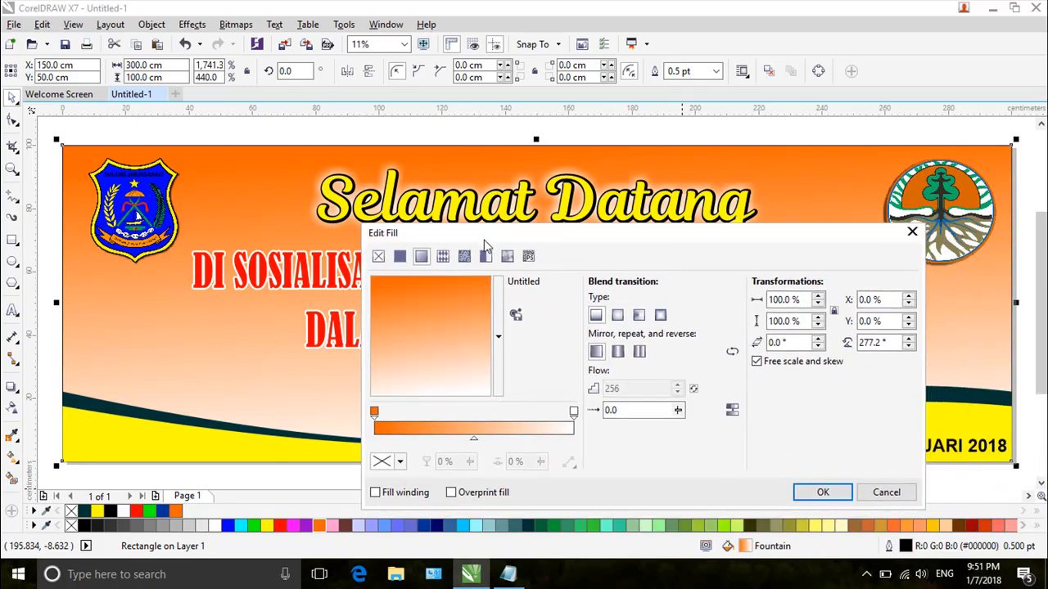
click(818, 493)
Try a black fill on the three-line event text and deselect it.
click(523, 279)
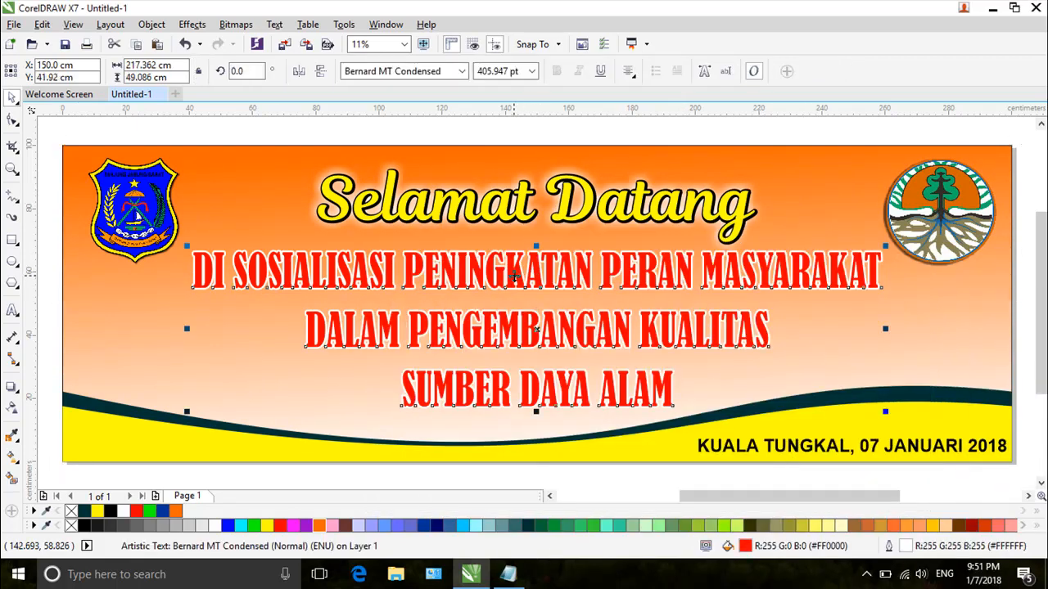
click(83, 526)
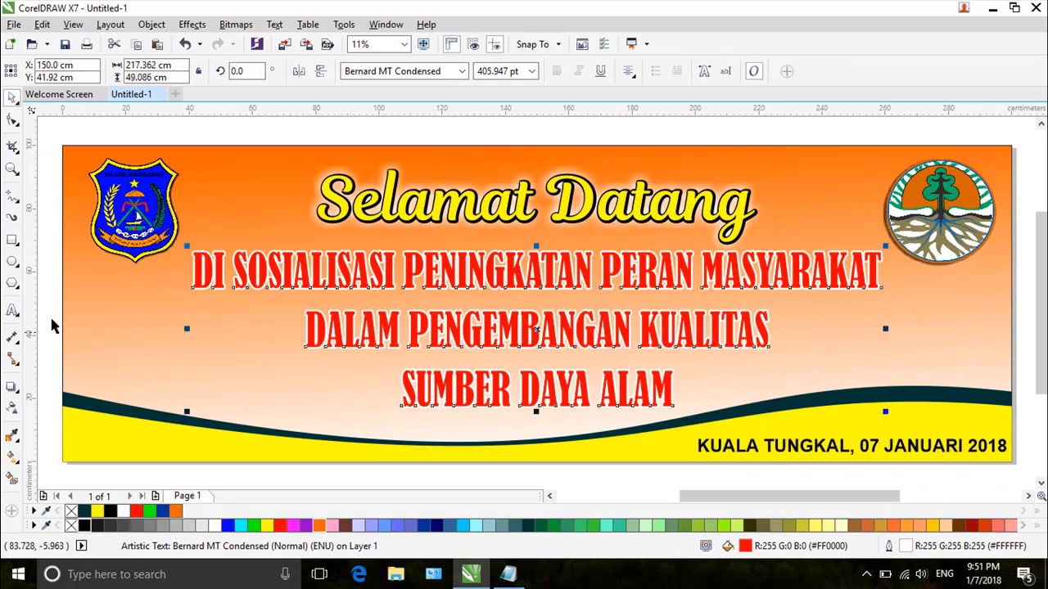
key(Escape)
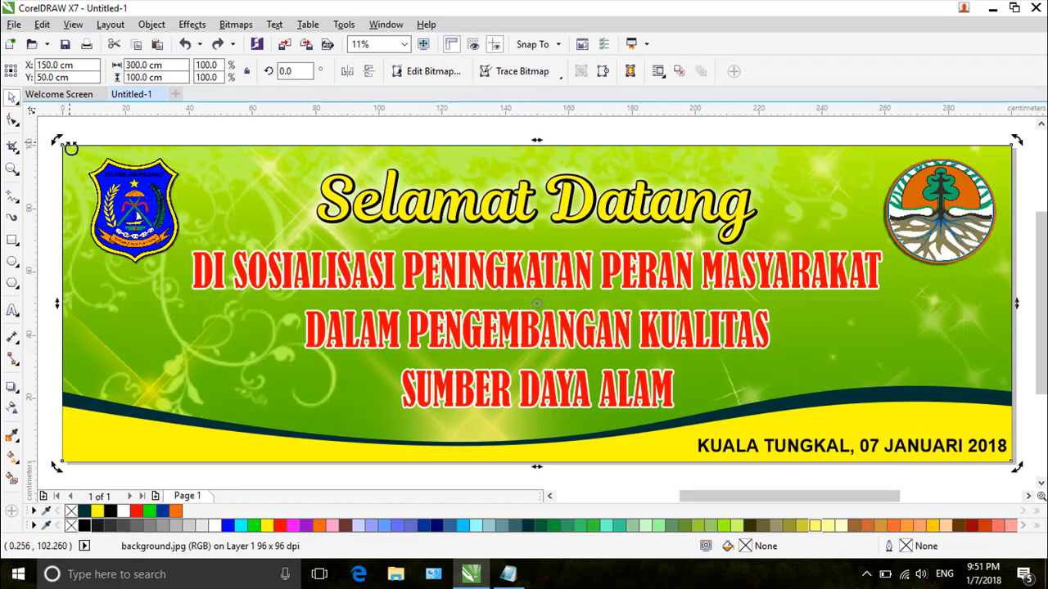
Export the banner to the Desktop as a JPG - JPEG Bitmaps file named TES.
click(17, 25)
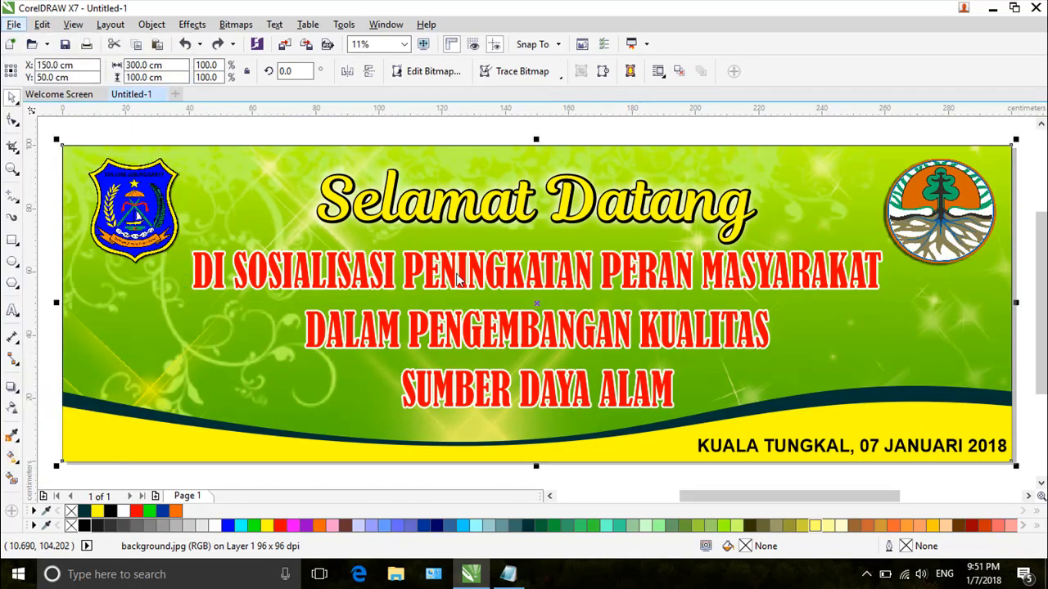
key(ctrl+e)
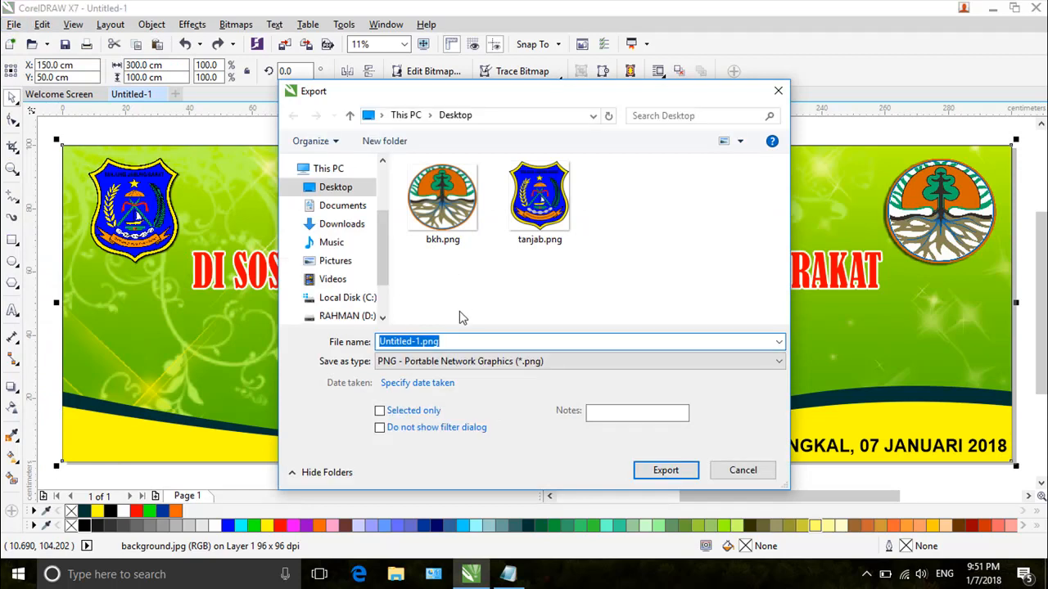
click(343, 190)
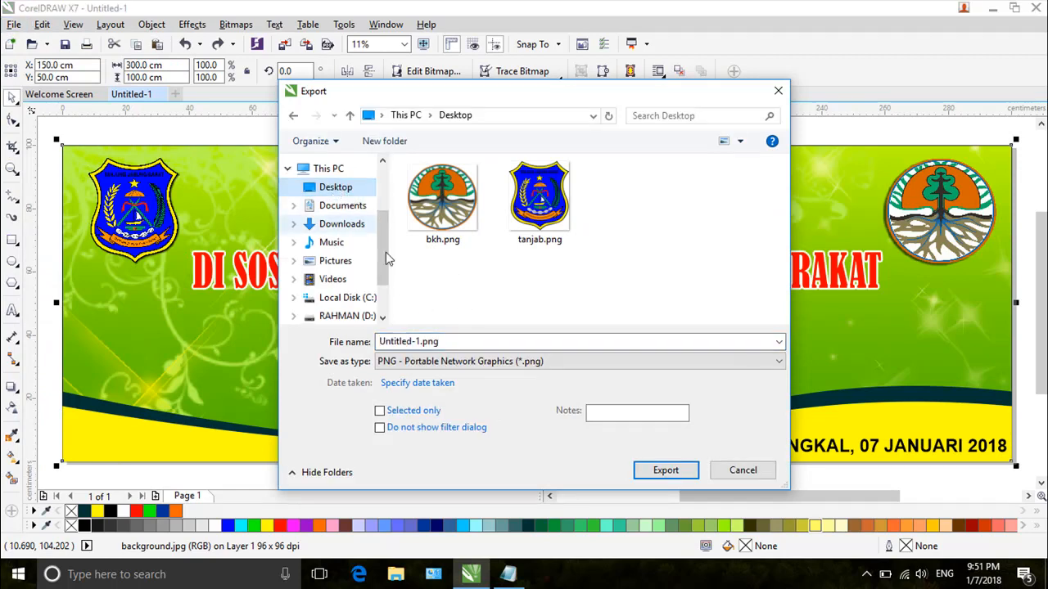
click(403, 342)
double_click(421, 342)
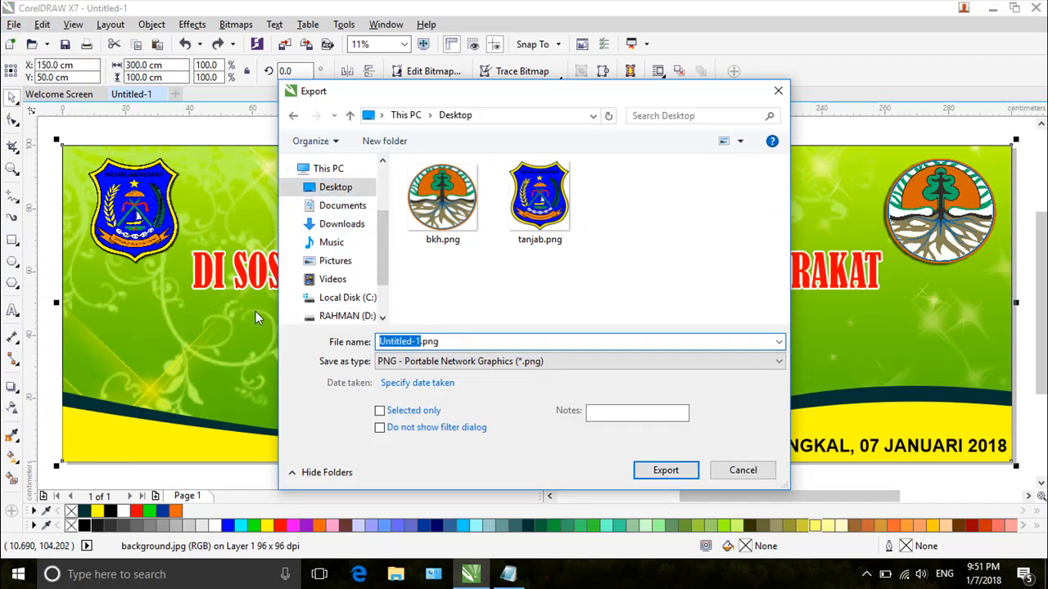
text(TES)
click(426, 361)
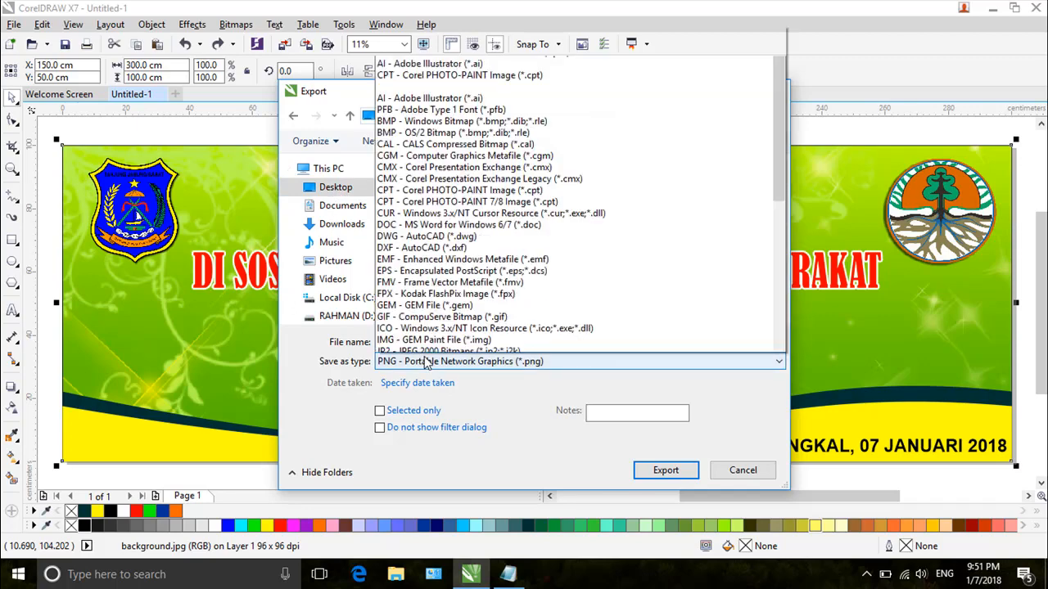
click(416, 26)
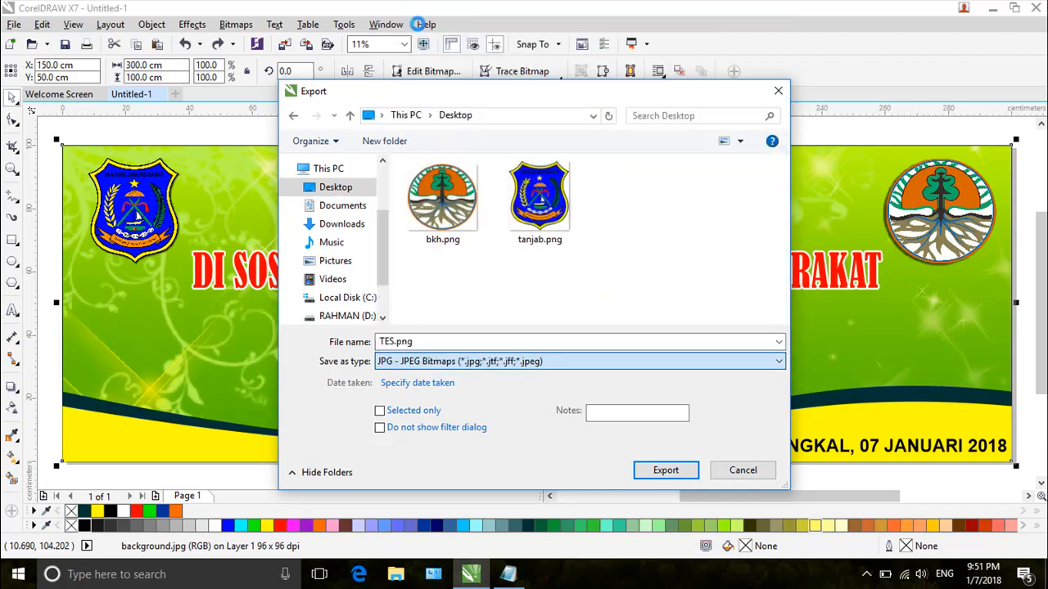
click(654, 449)
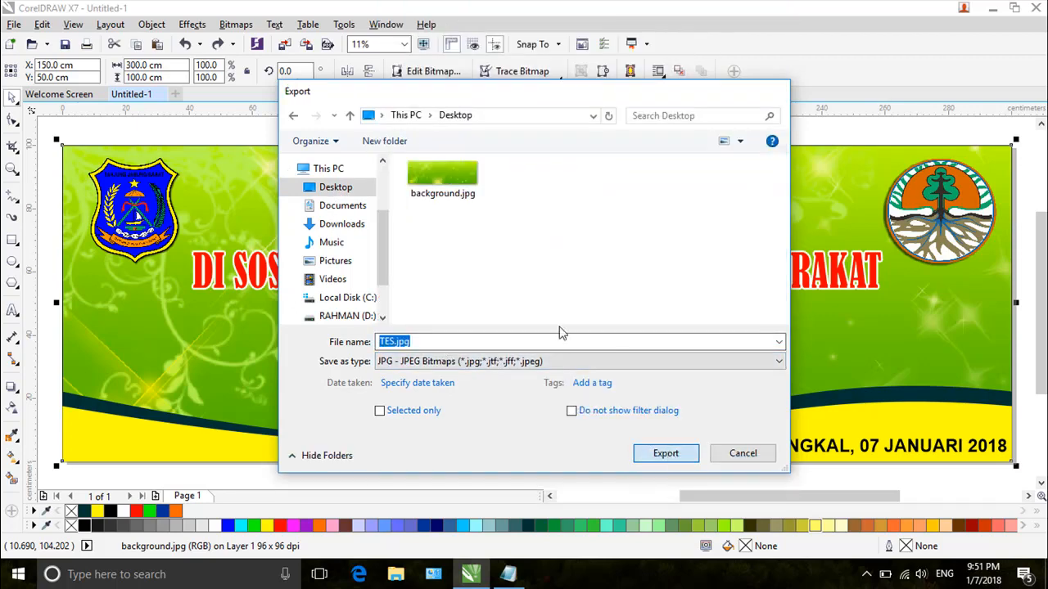